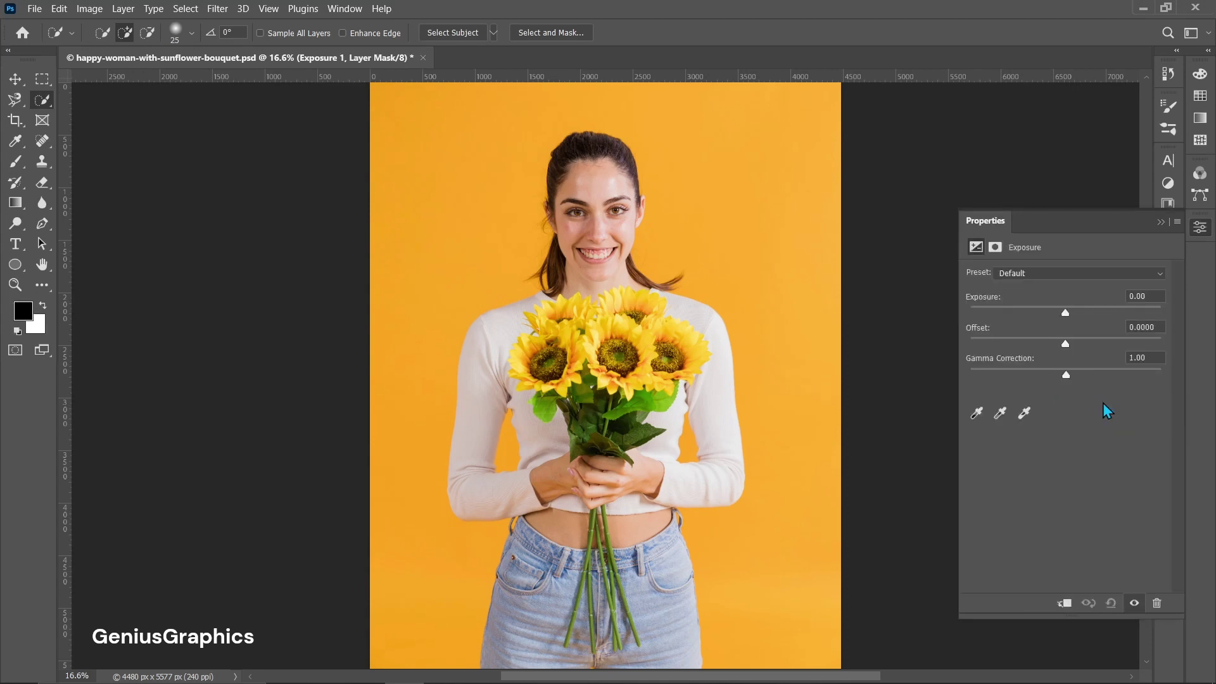
# Step: Darken the backdrop by setting the Exposure adjustment's exposure to -13.00 and shifting its gamma correction strongly
pyautogui.moveTo(1065, 313); pyautogui.dragTo(990, 329)
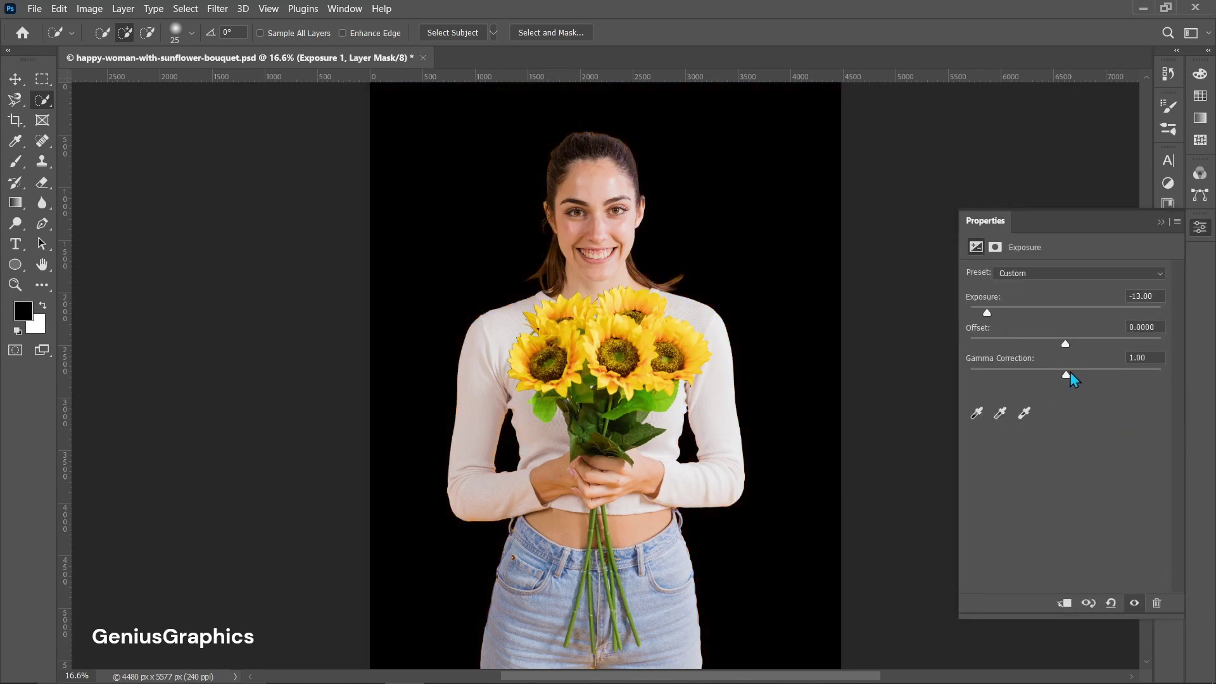
pyautogui.moveTo(1068, 375); pyautogui.dragTo(1155, 380)
pyautogui.click(1162, 225)
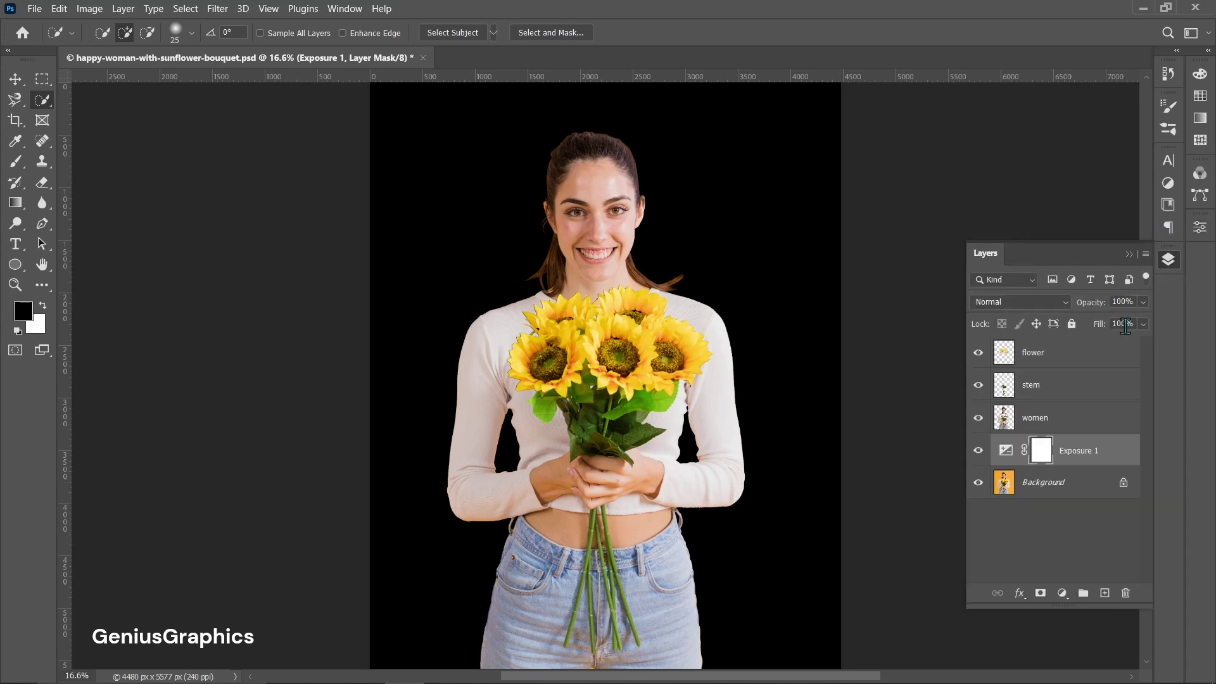
# Step: Convert the flower layer to a smart object and duplicate it
pyautogui.click(1045, 362)
pyautogui.rightClick(1048, 362)
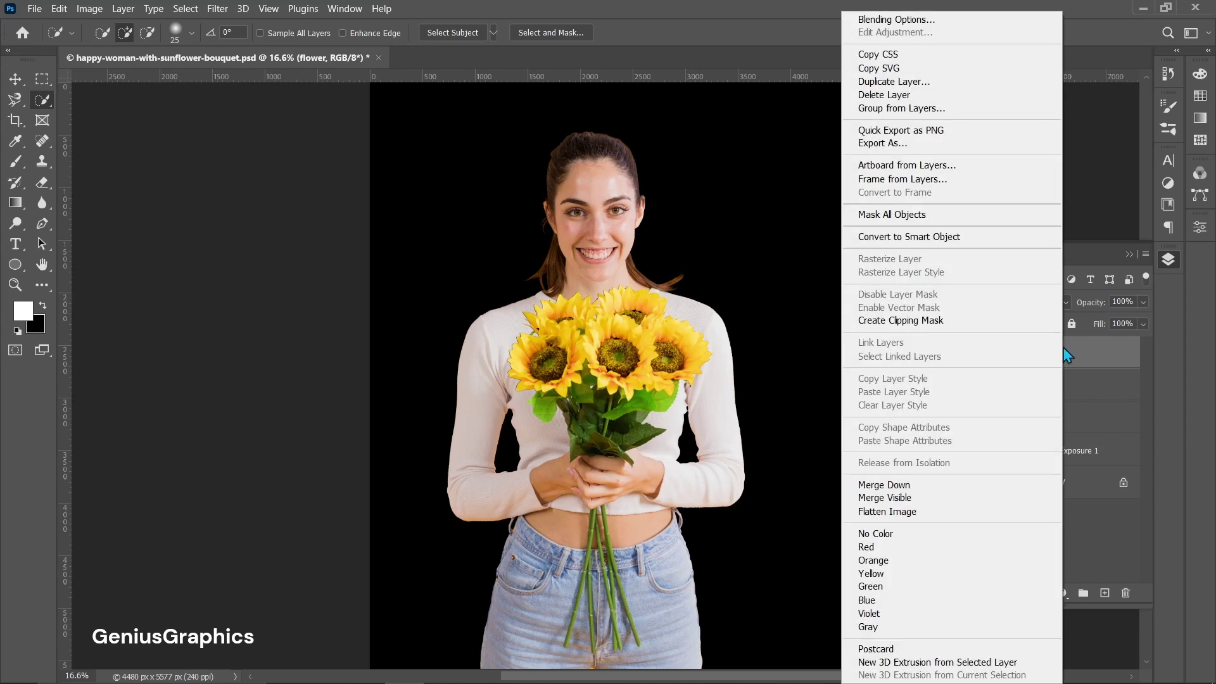
pyautogui.click(988, 237)
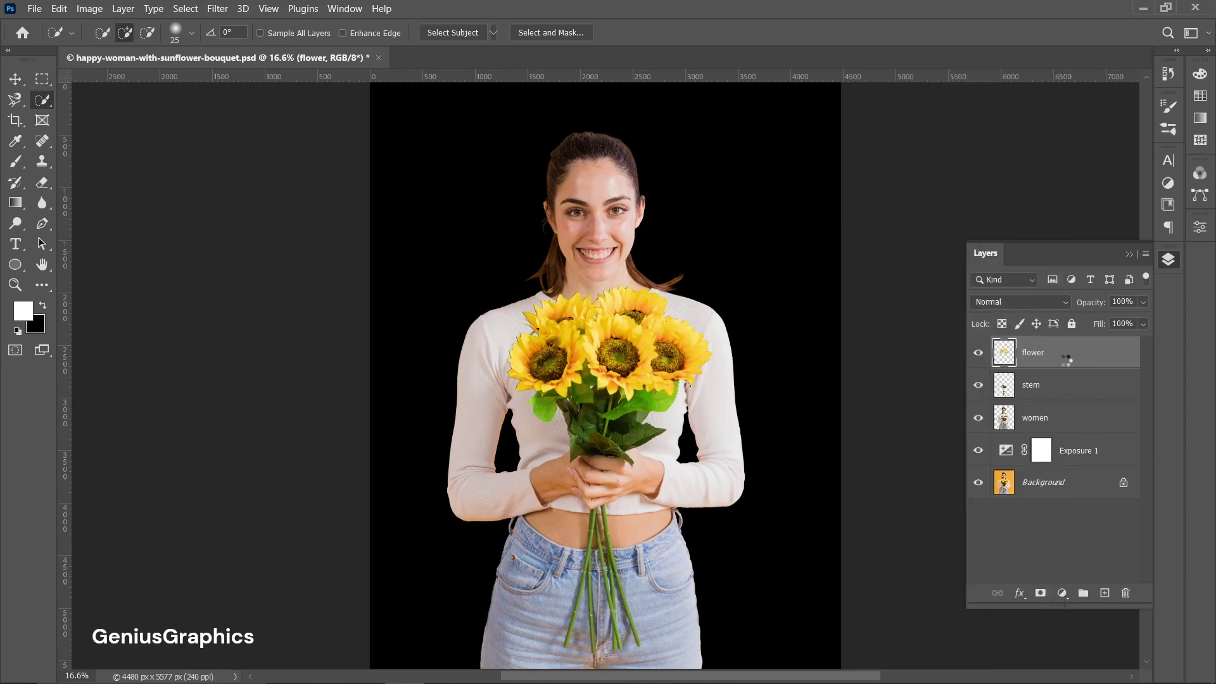
pyautogui.hotkey('ctrl', 'j')
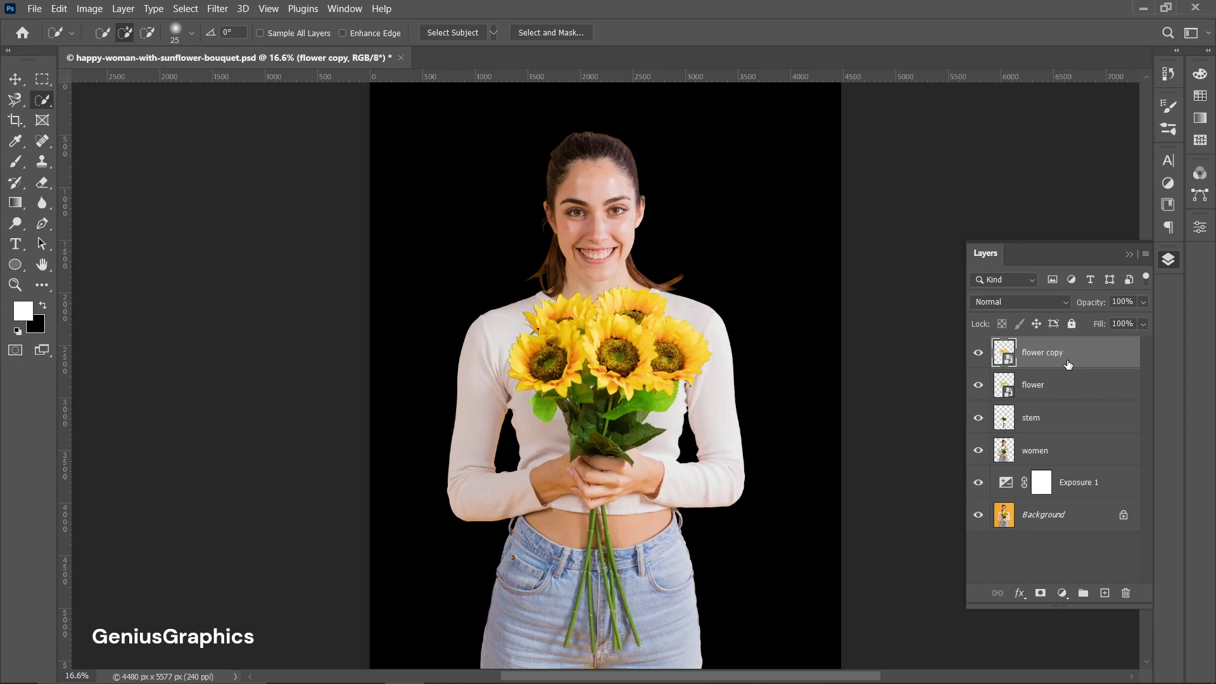
# Step: Group the two flower layers and set the flower copy's blend mode to Screen
pyautogui.keyDown('shift'); pyautogui.click(1094, 389); pyautogui.keyUp('shift')
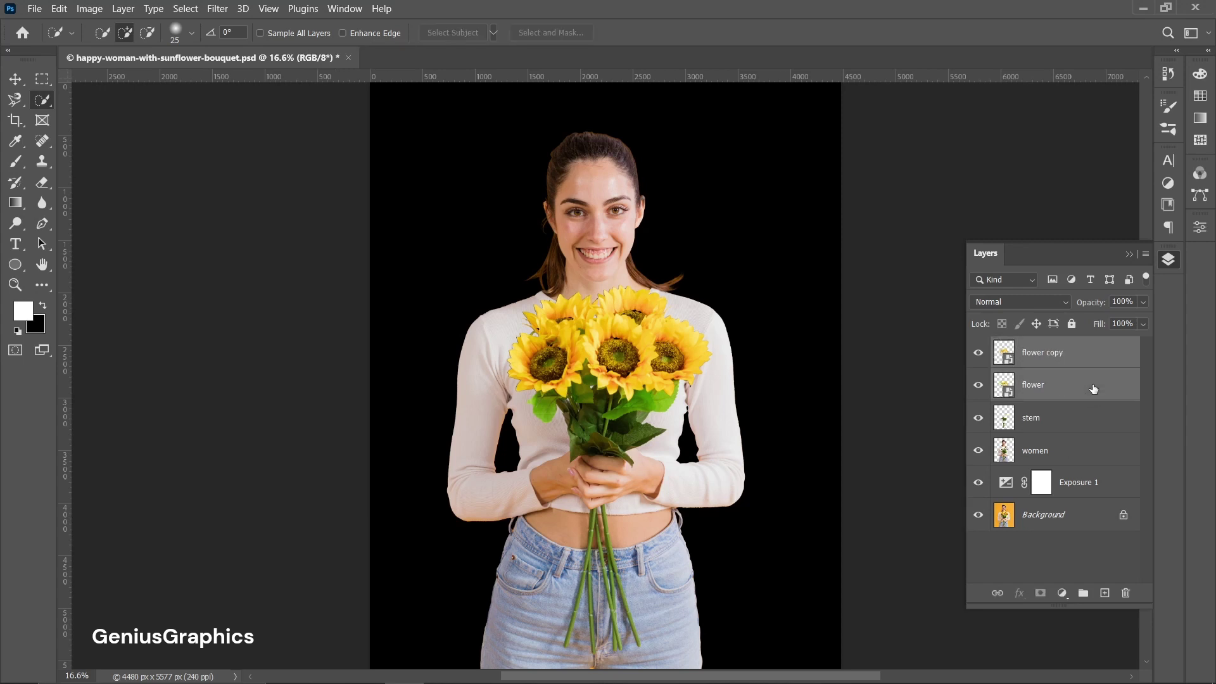
pyautogui.hotkey('ctrl', 'g')
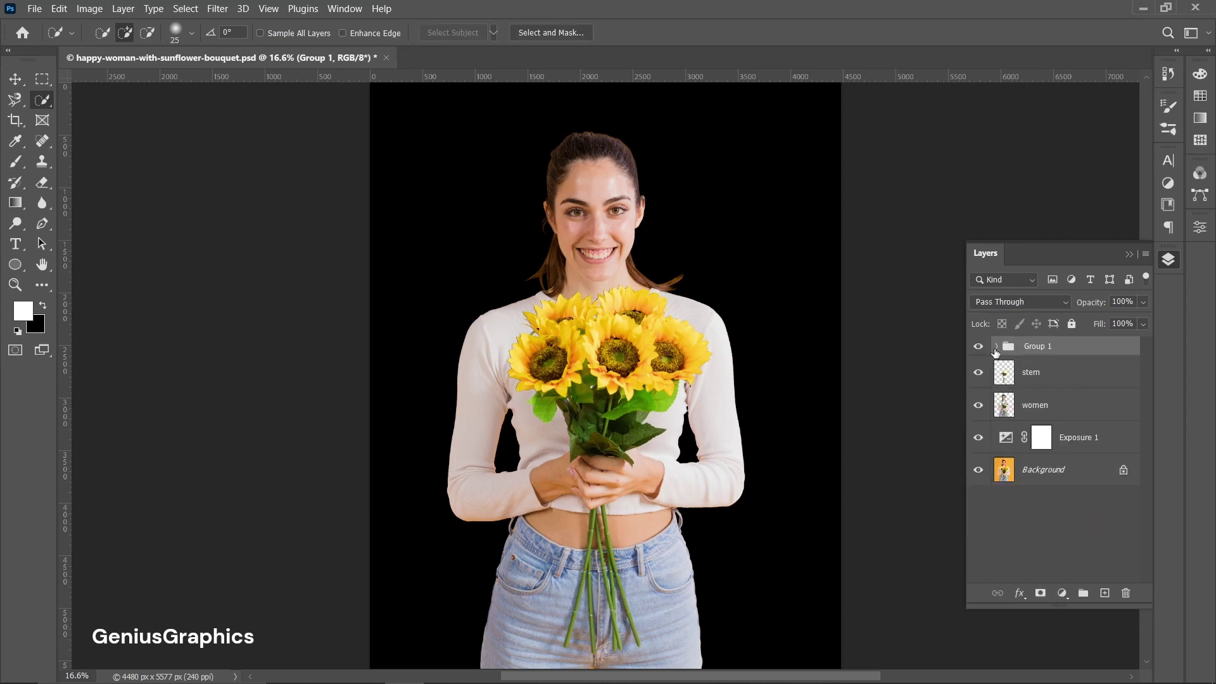
pyautogui.click(996, 346)
pyautogui.click(1076, 373)
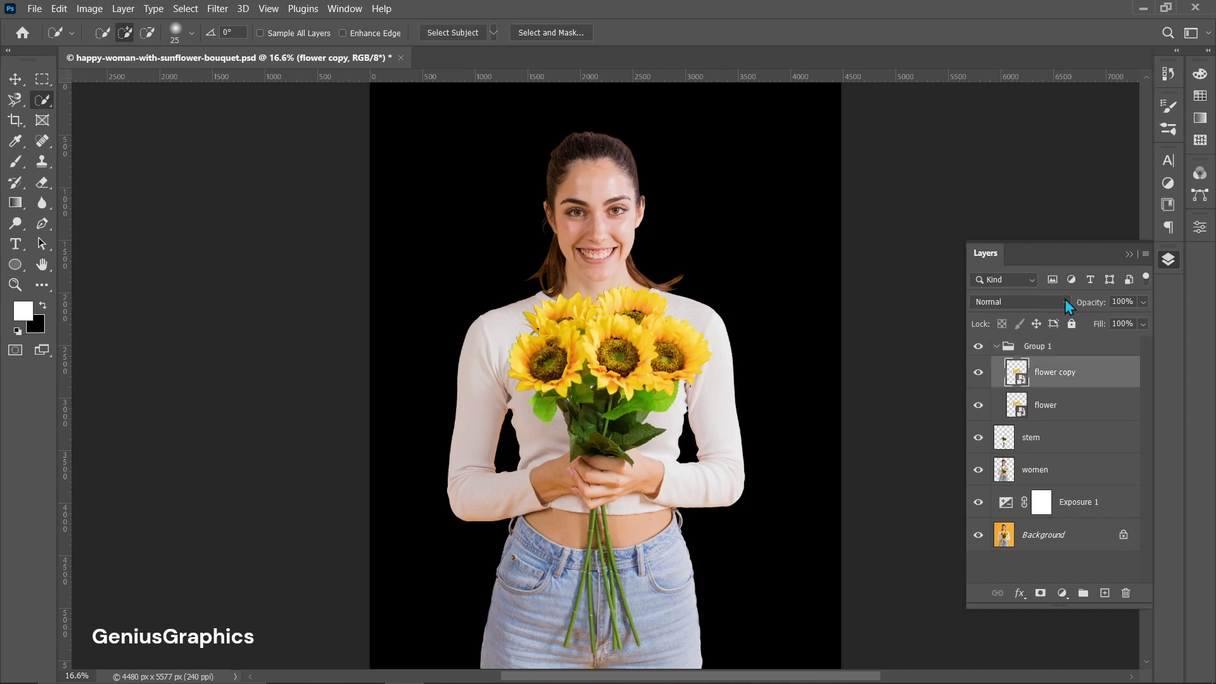
pyautogui.click(1065, 300)
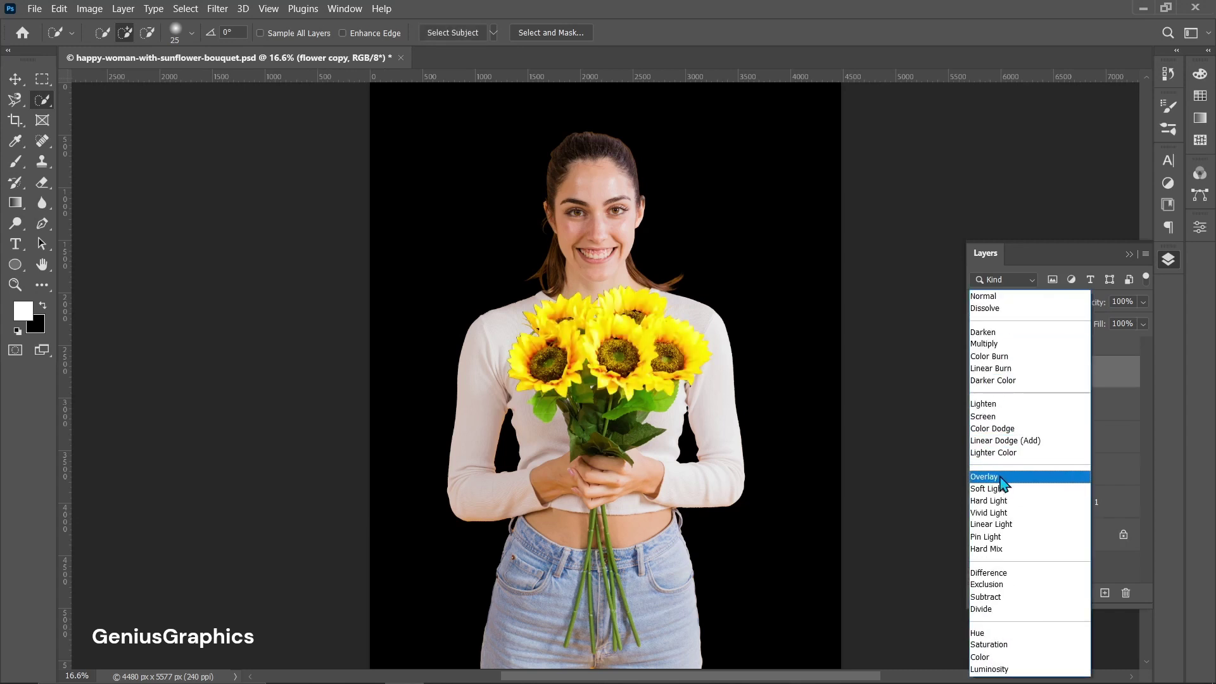
pyautogui.click(996, 417)
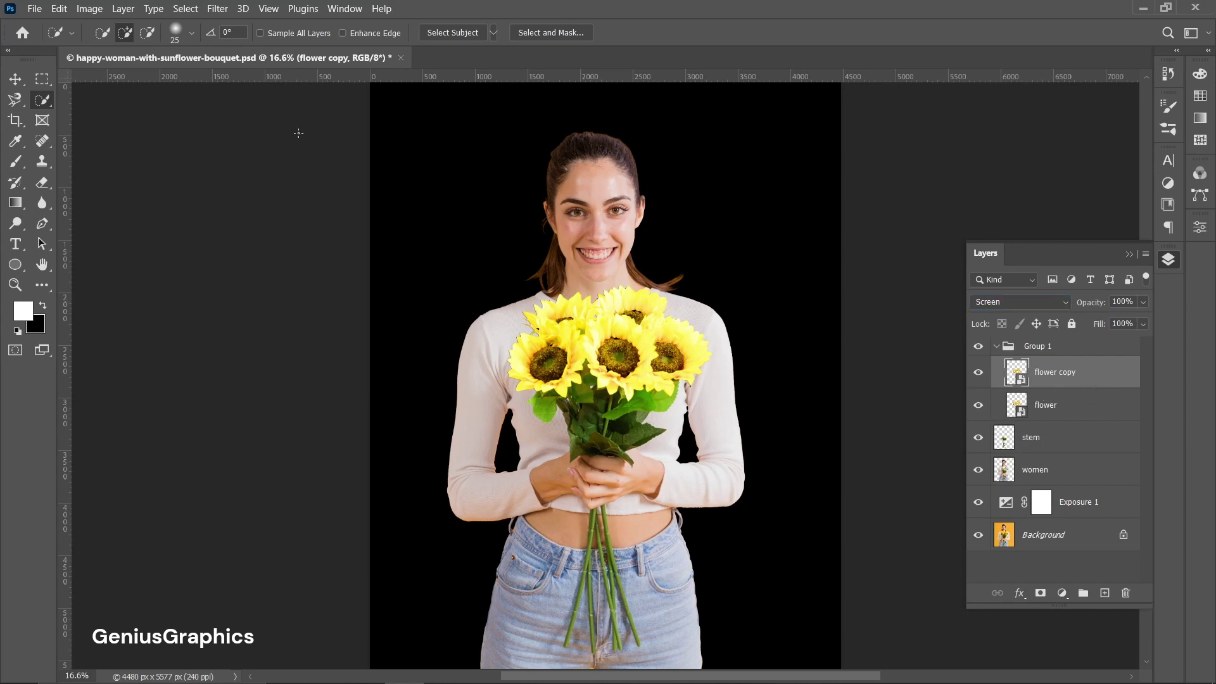
# Step: Apply a Gaussian Blur with a 5-pixel radius to the flower copy layer
pyautogui.click(217, 9)
pyautogui.moveTo(261, 201)
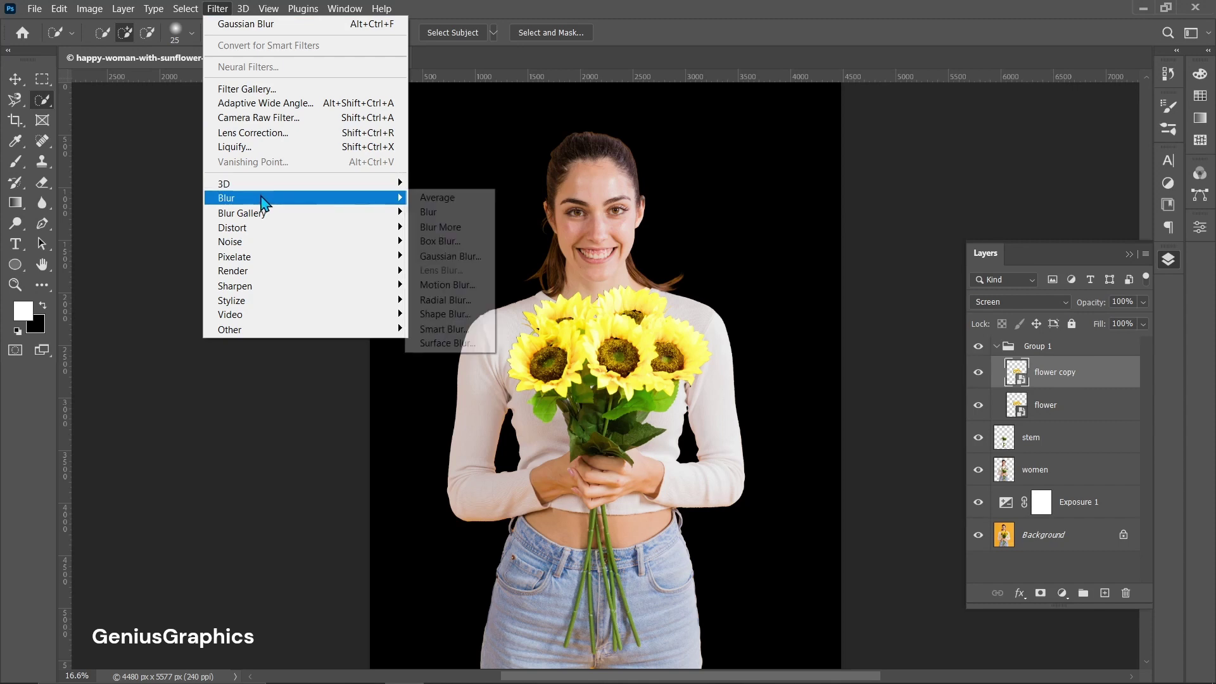
pyautogui.click(472, 258)
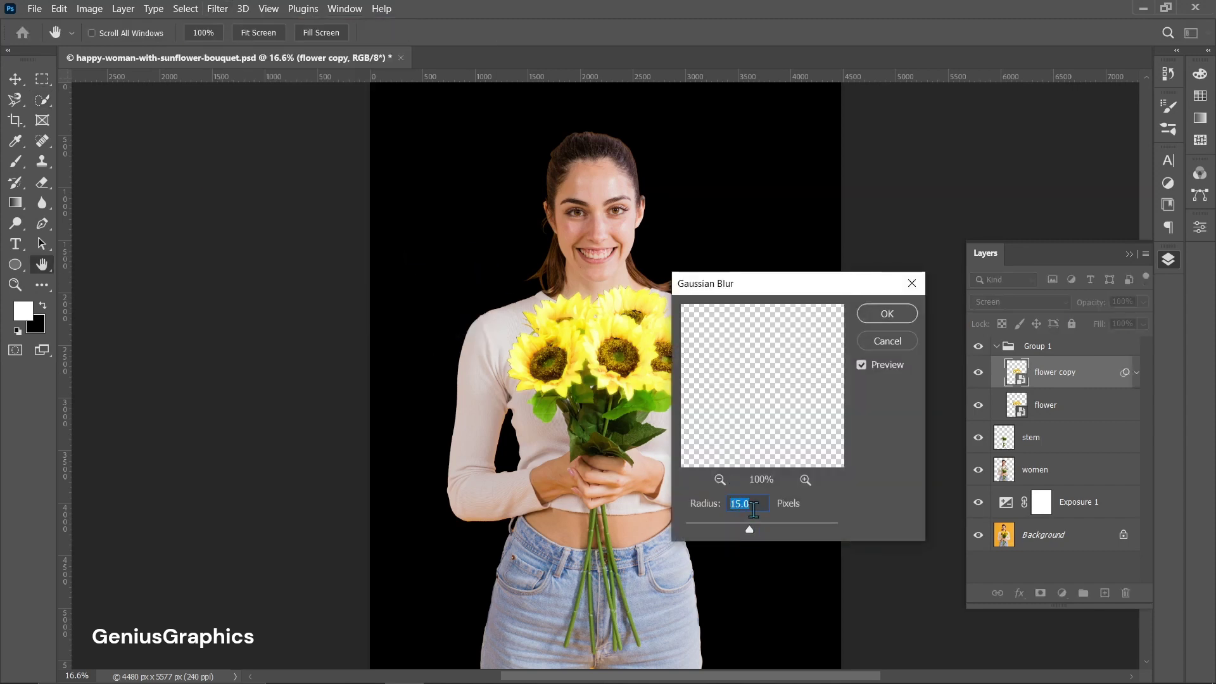
pyautogui.write('5')
pyautogui.click(887, 314)
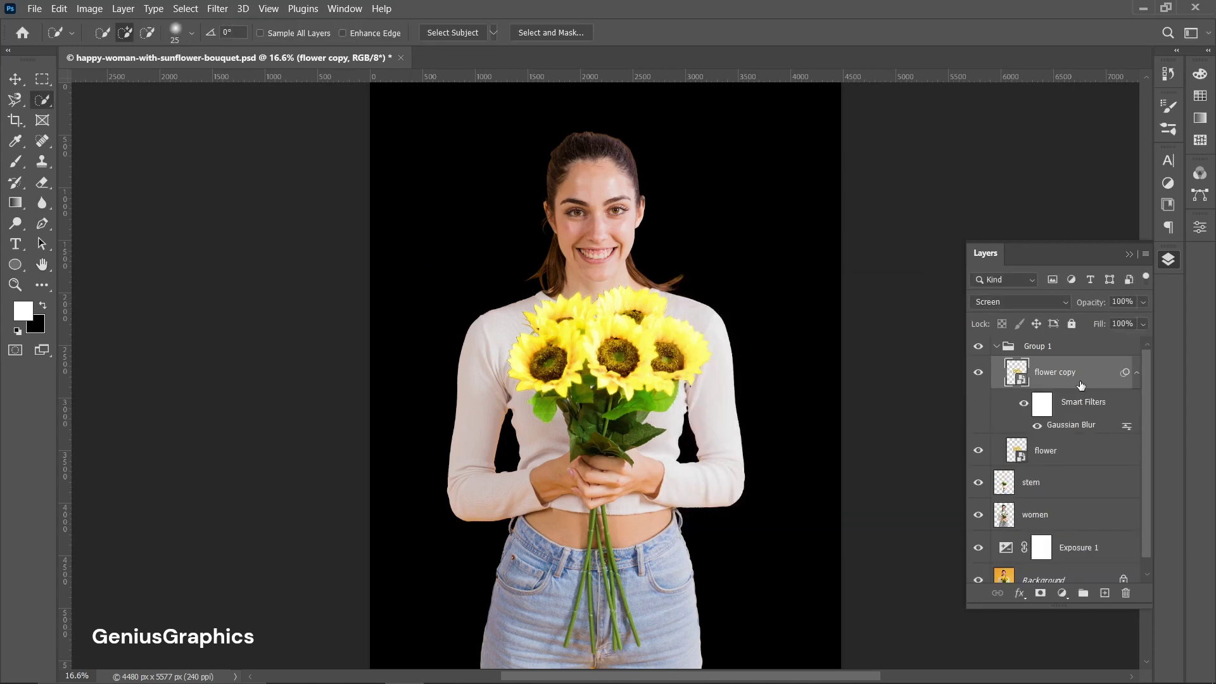
# Step: Duplicate the blurred flower copy and set the duplicate's Gaussian Blur radius to 15 pixels
pyautogui.hotkey('ctrl', 'j')
pyautogui.doubleClick(1078, 425)
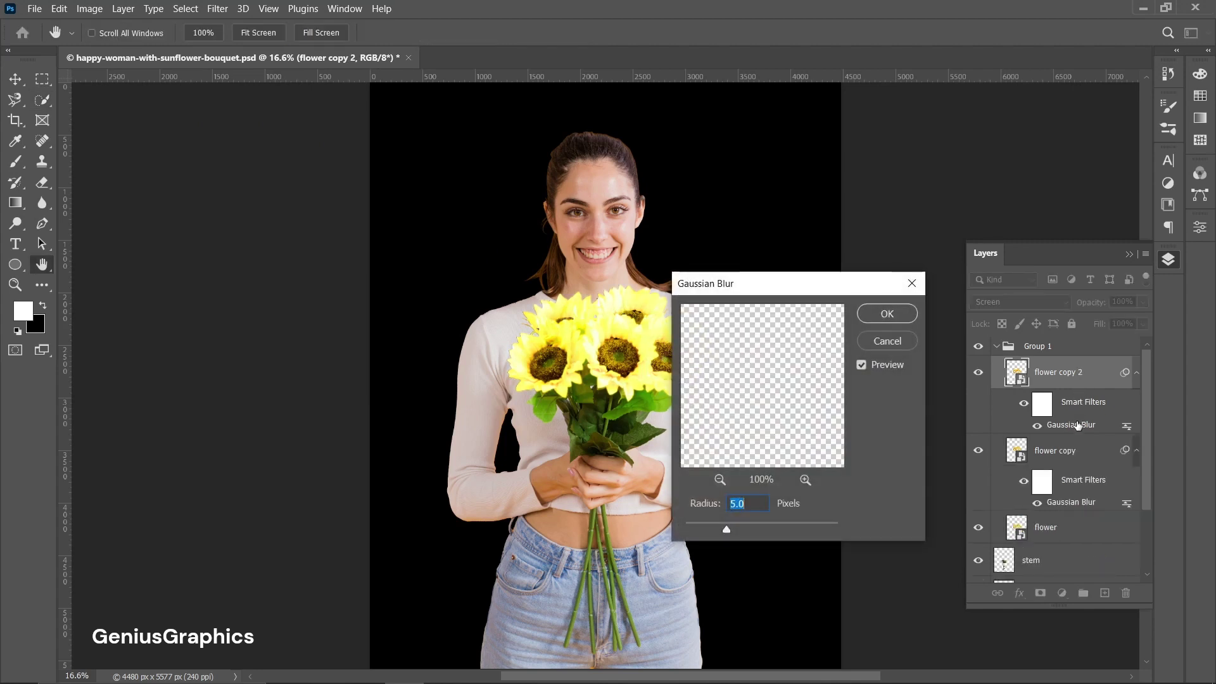
pyautogui.write('15')
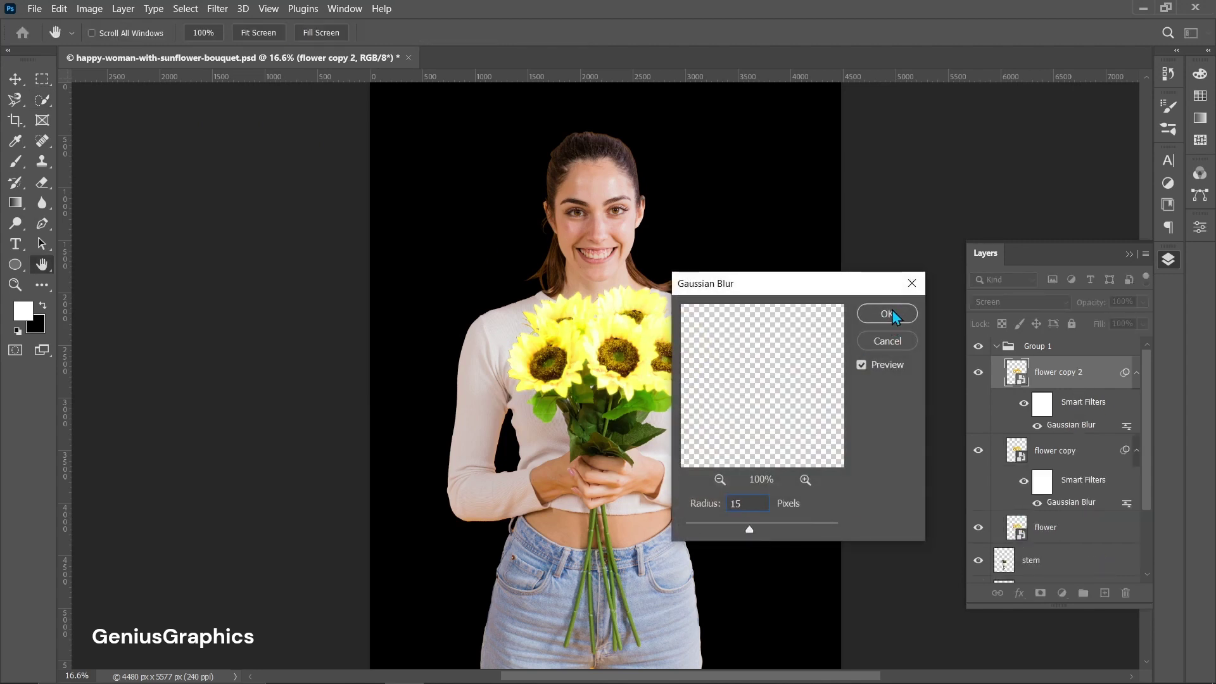
pyautogui.click(888, 314)
# Step: Duplicate the flower copy 2 layer and set the new copy's Gaussian Blur radius to 150 pixels
pyautogui.hotkey('ctrl', 'j')
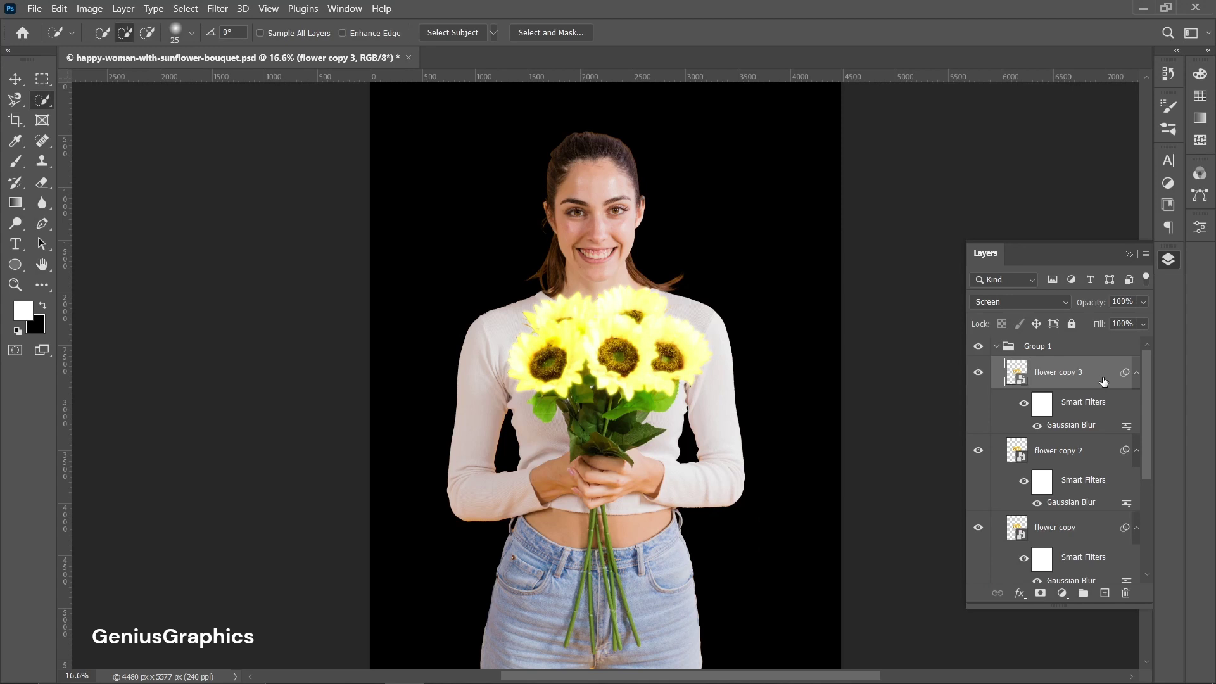
pyautogui.doubleClick(1068, 428)
pyautogui.write('150')
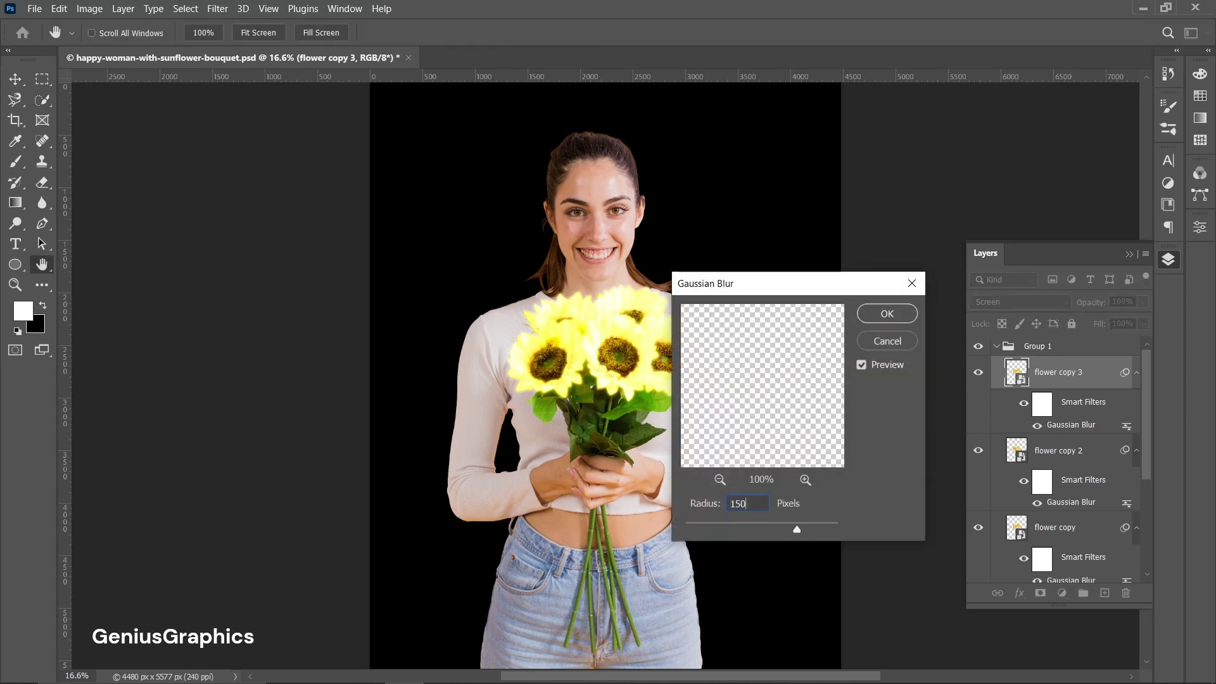
pyautogui.press('Return')
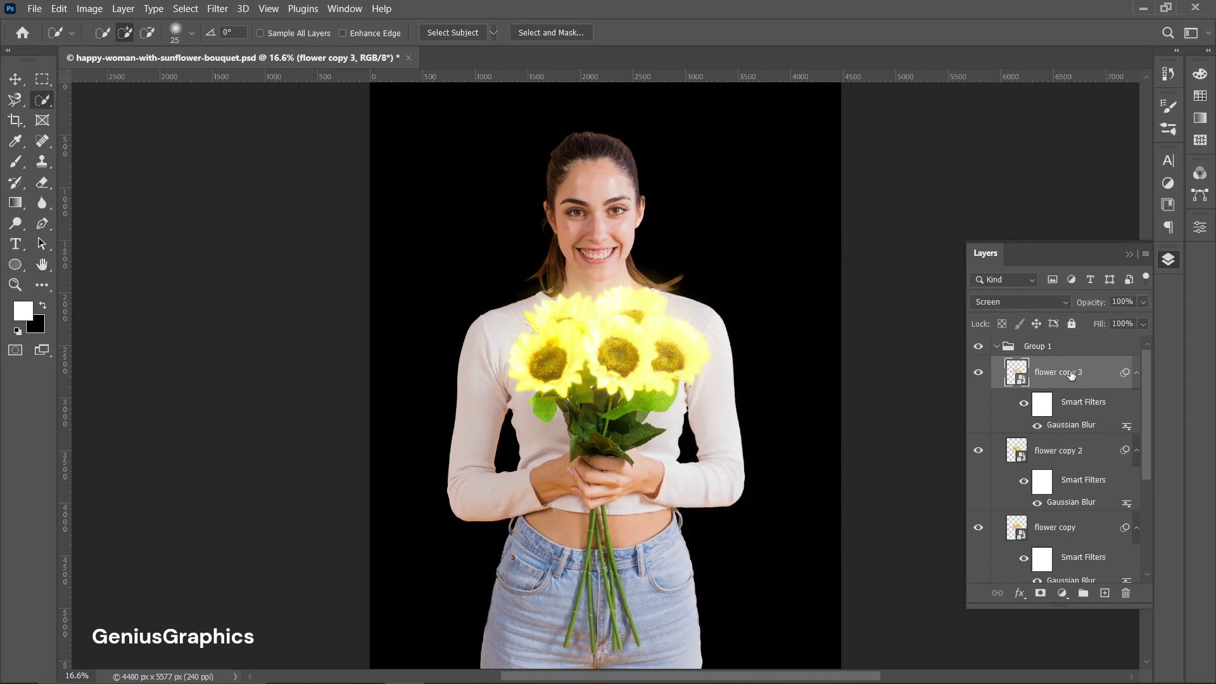
# Step: Duplicate the flower layer with the 150-pixel blur and lower the new copy's opacity to 50%
pyautogui.hotkey('ctrl', 'j')
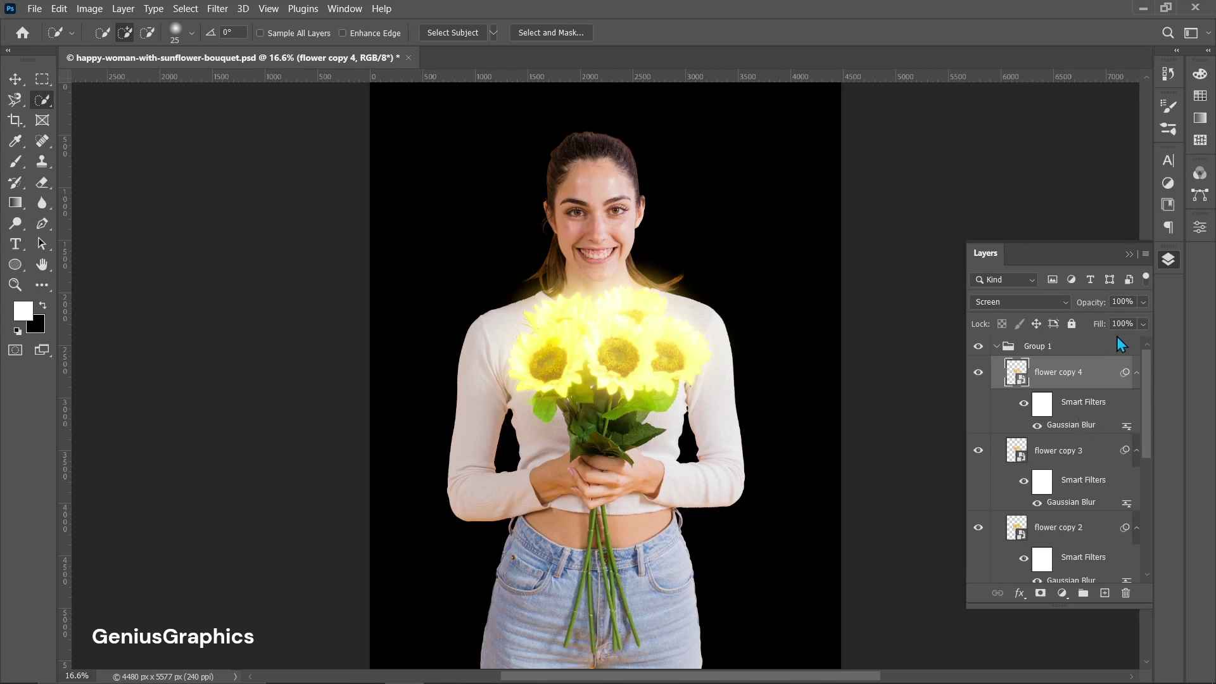
pyautogui.moveTo(1143, 302); pyautogui.dragTo(1104, 321)
pyautogui.click(1142, 305)
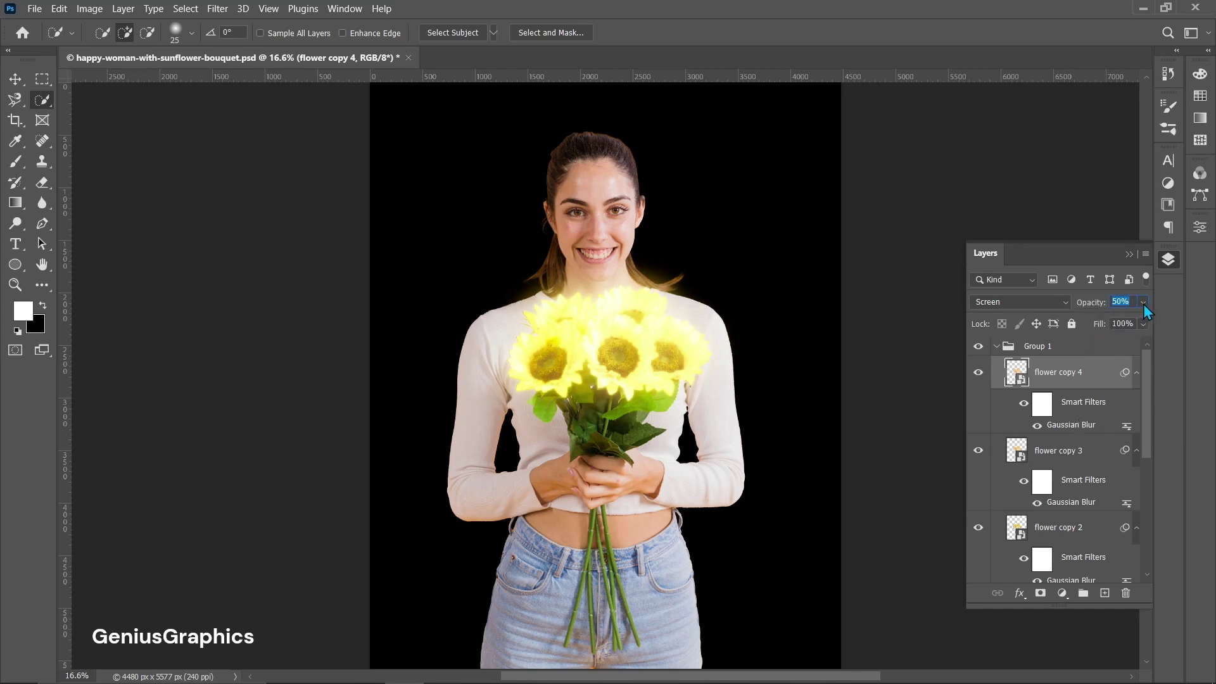
pyautogui.click(1143, 303)
pyautogui.click(1174, 327)
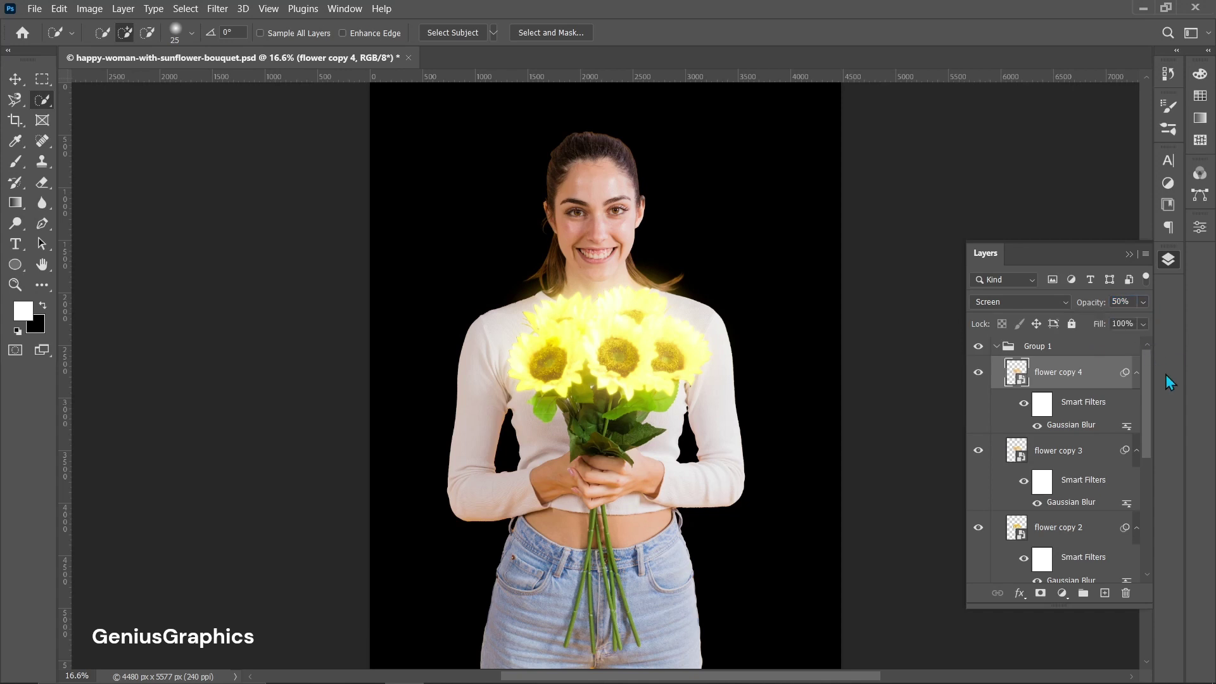
# Step: Add a Brightness/Contrast adjustment above the women layer with brightness -132 and contrast 92
pyautogui.click(998, 347)
pyautogui.click(1067, 410)
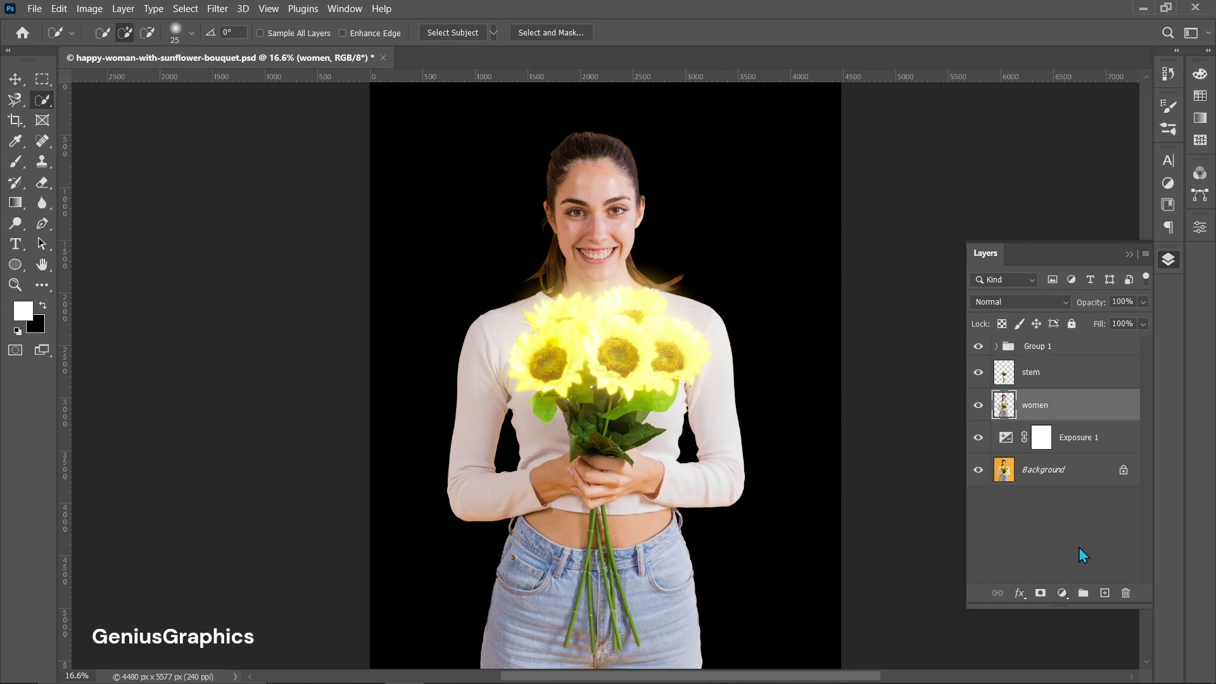
pyautogui.click(1062, 593)
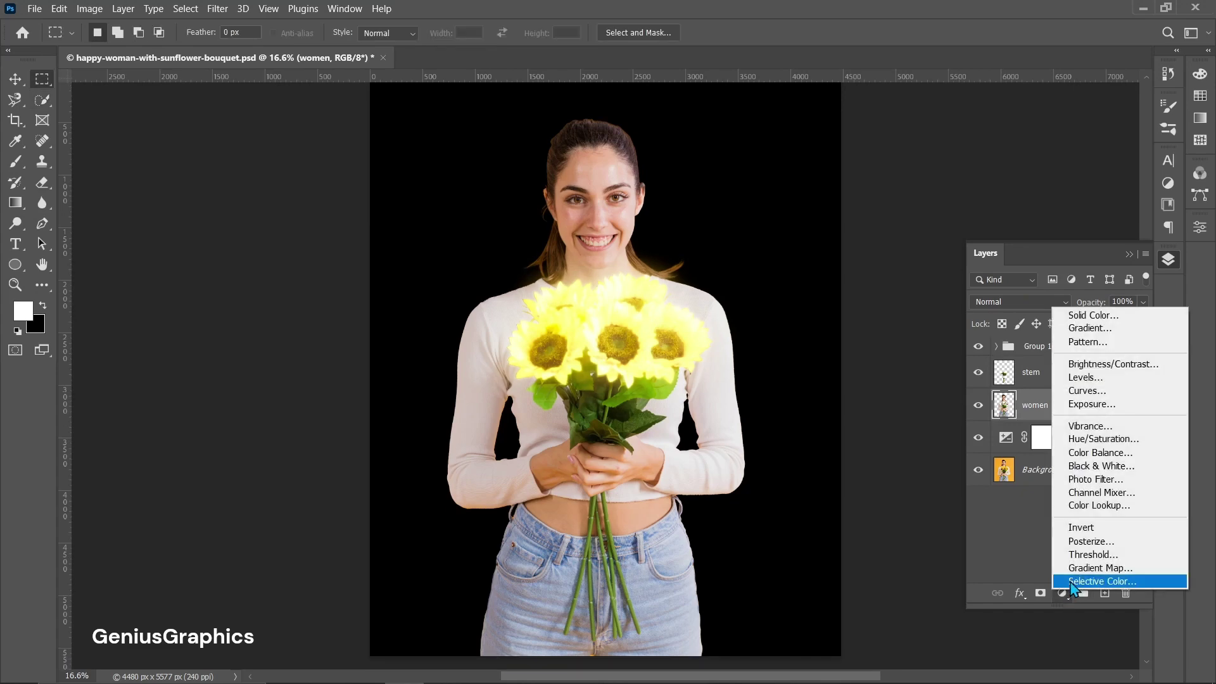
pyautogui.click(1110, 364)
pyautogui.moveTo(1064, 318); pyautogui.dragTo(986, 334)
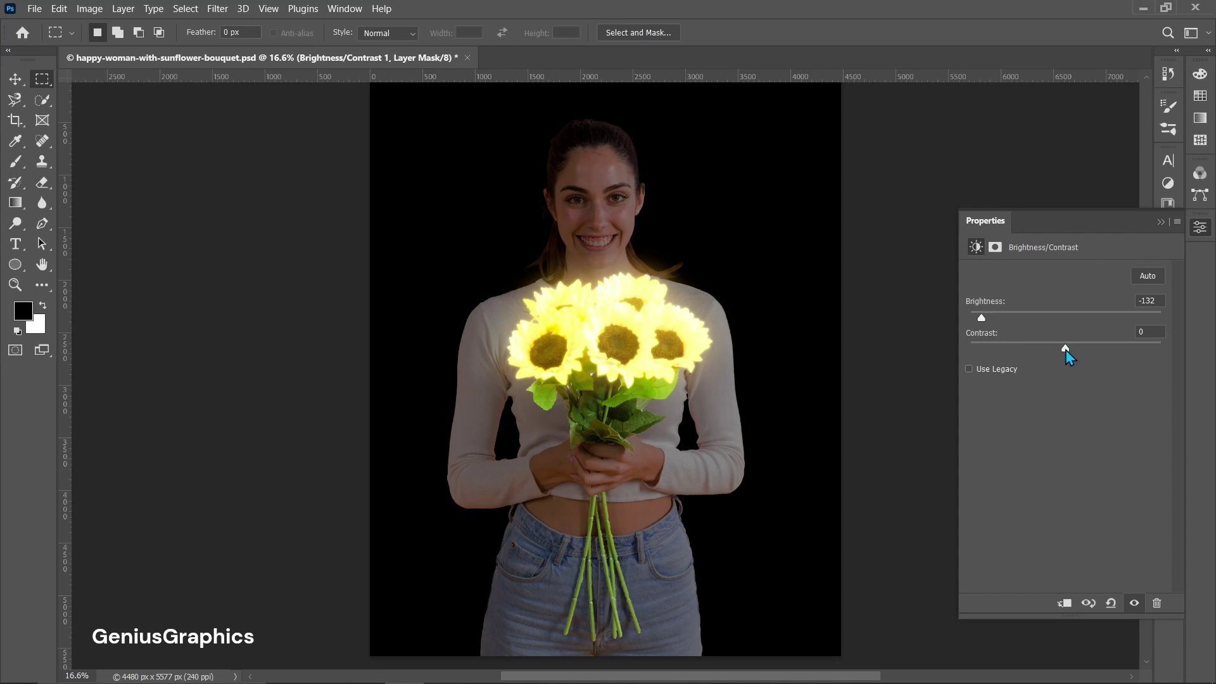
pyautogui.moveTo(1065, 348); pyautogui.dragTo(1150, 352)
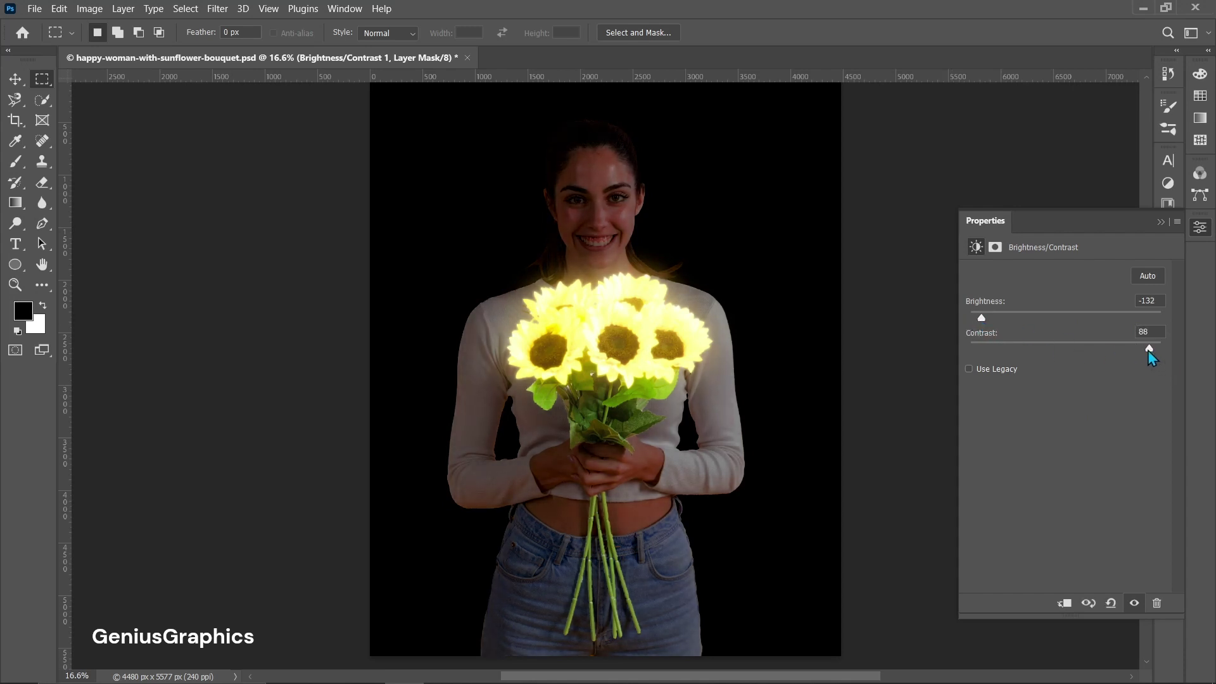
pyautogui.click(1159, 223)
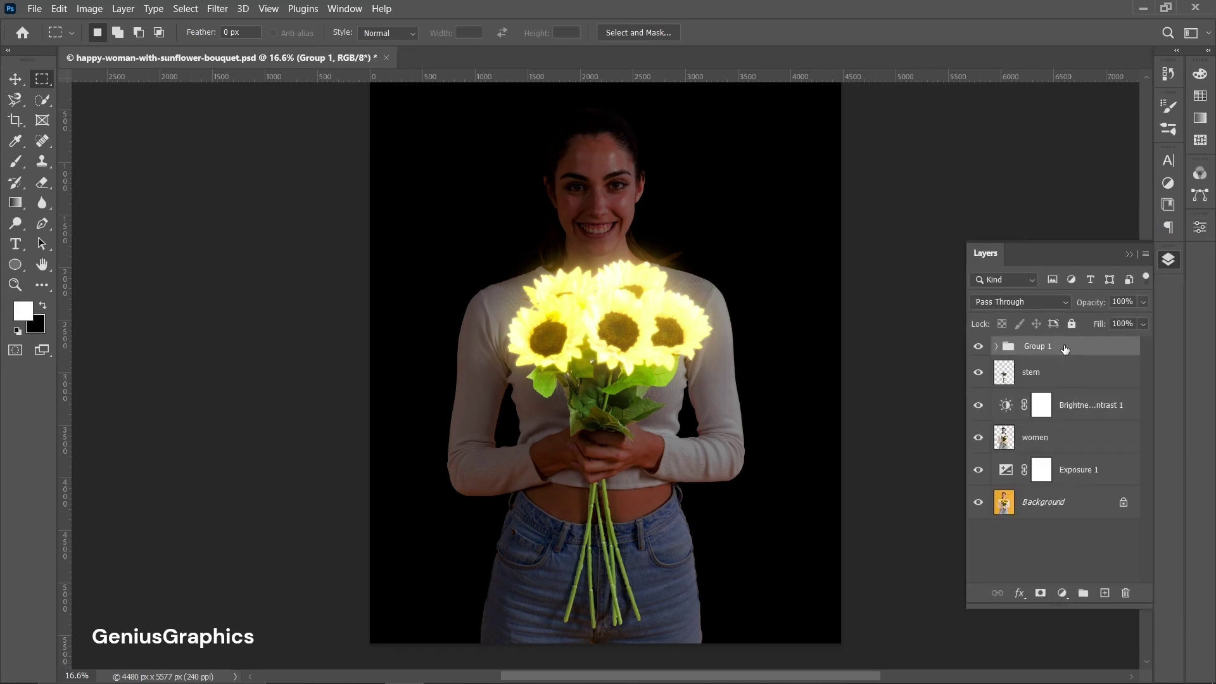
# Step: Add a Hue/Saturation adjustment above Group 1 and clip it to the group
pyautogui.click(1065, 602)
pyautogui.click(1108, 448)
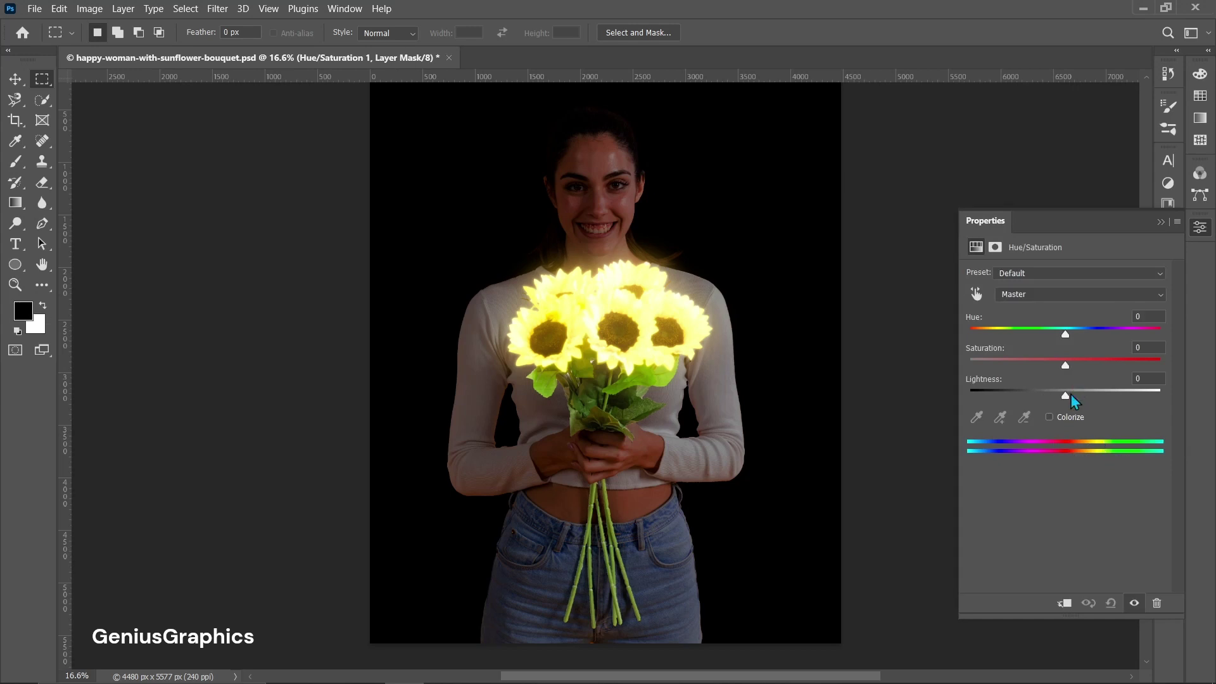
pyautogui.click(1160, 222)
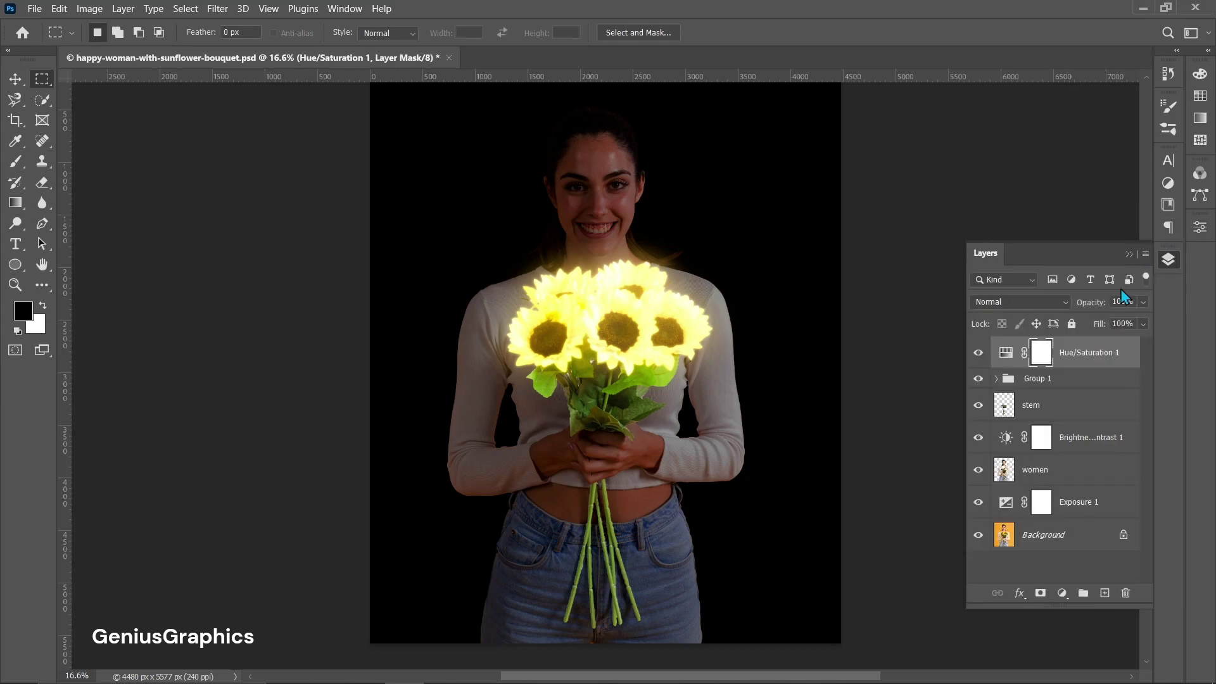
pyautogui.keyDown('alt'); pyautogui.click(1089, 373); pyautogui.keyUp('alt')
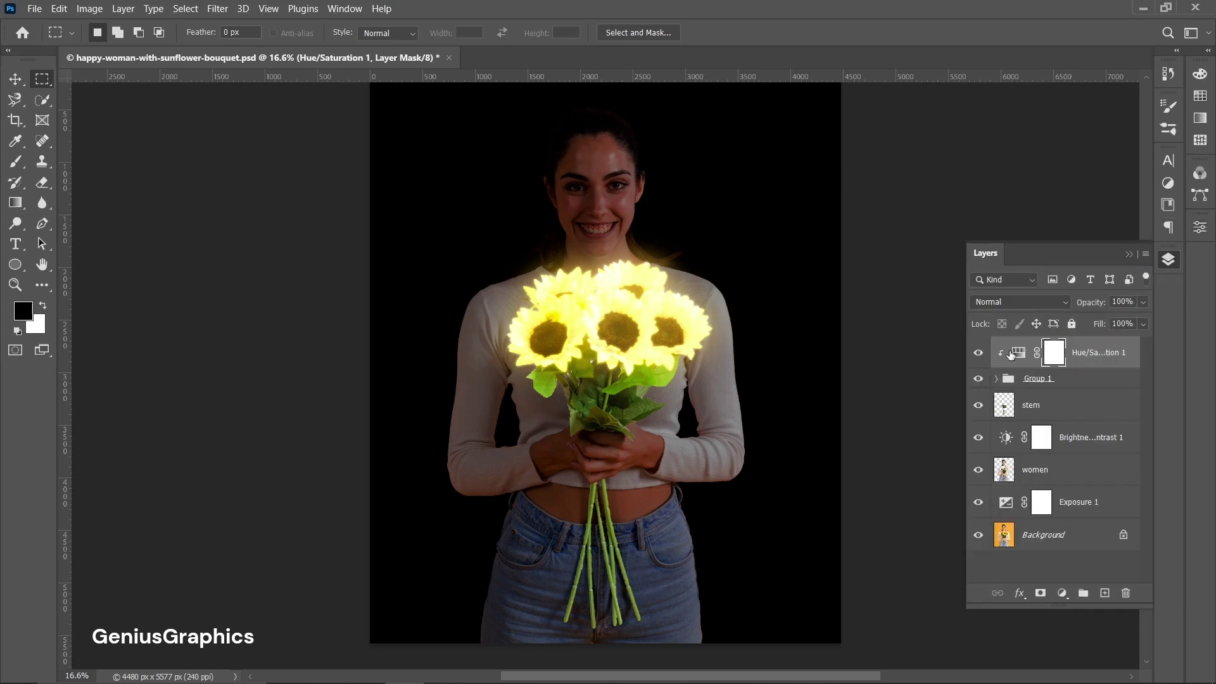
# Step: Colorize the flower group through the clipped Hue/Saturation adjustment with hue 55 and saturation 100
pyautogui.doubleClick(1010, 354)
pyautogui.click(1050, 417)
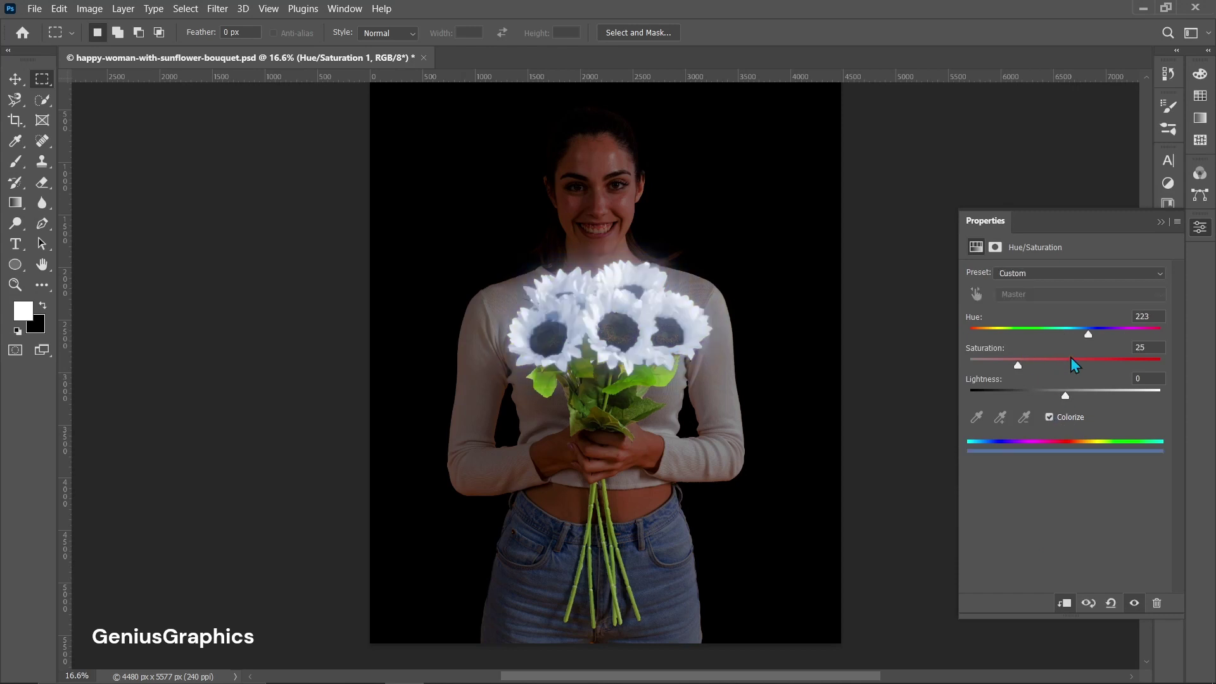
pyautogui.moveTo(1088, 334); pyautogui.dragTo(1002, 335)
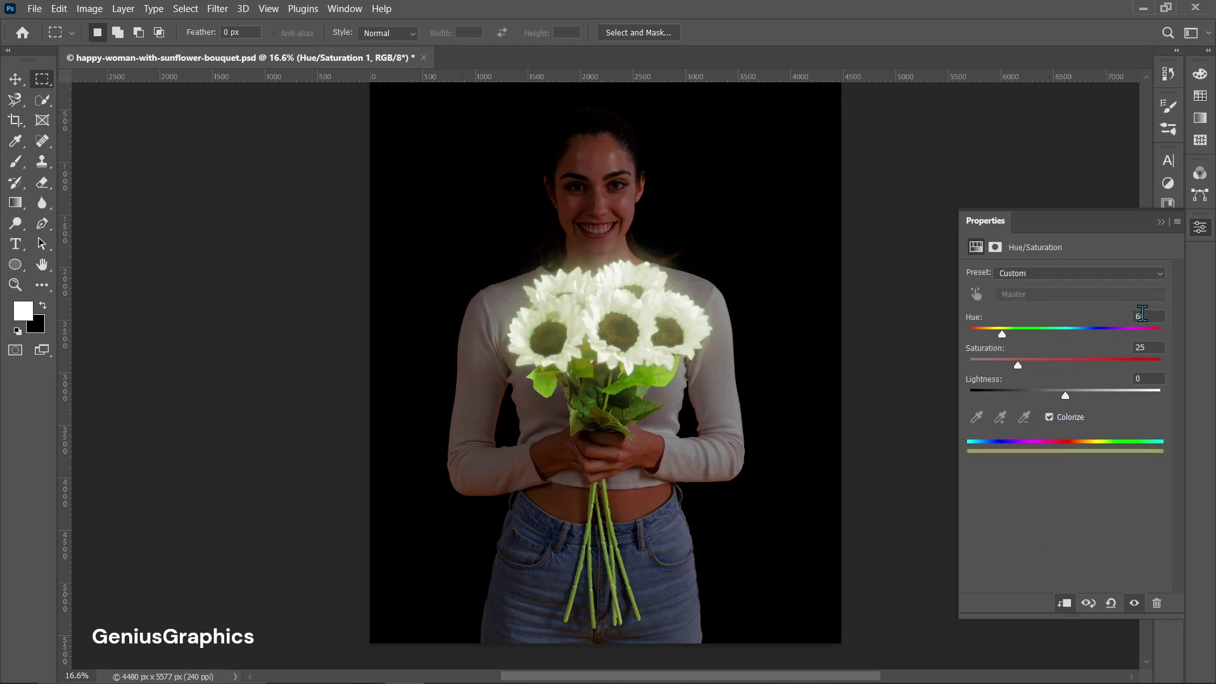
pyautogui.moveTo(1145, 316); pyautogui.dragTo(1133, 318)
pyautogui.write('55')
pyautogui.moveTo(1018, 365); pyautogui.dragTo(1203, 374)
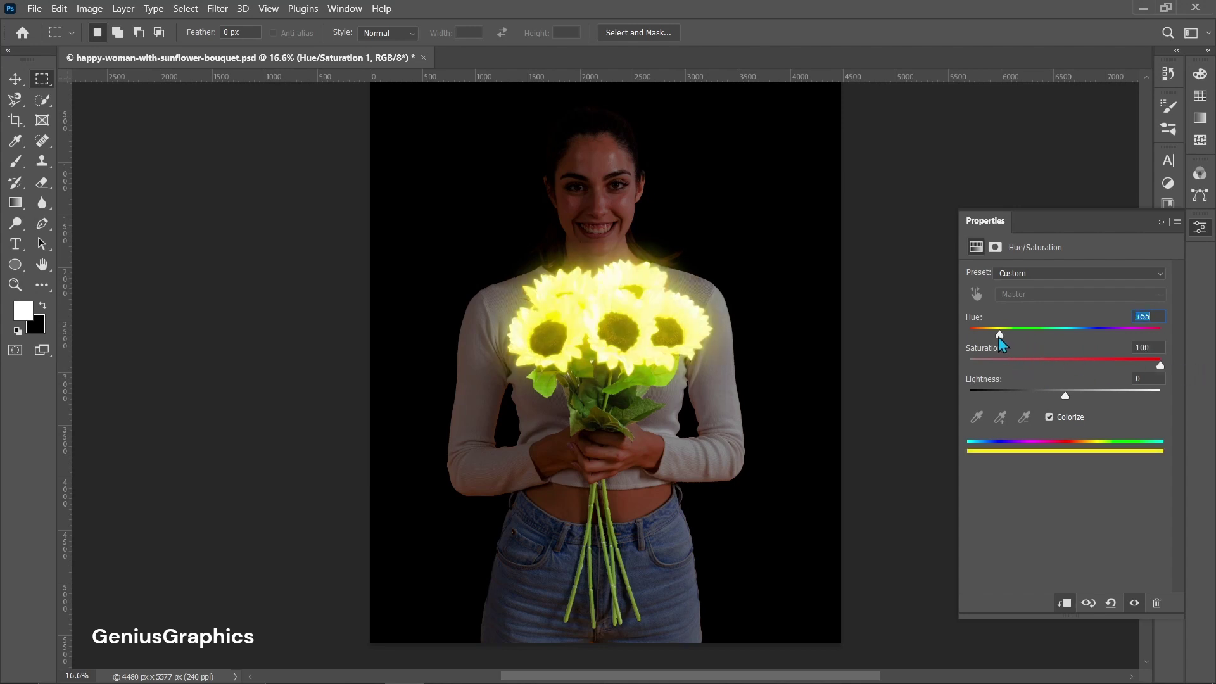
# Step: Fine-tune the flower glow's hue to 56 and set its lightness to -14
pyautogui.write('45')
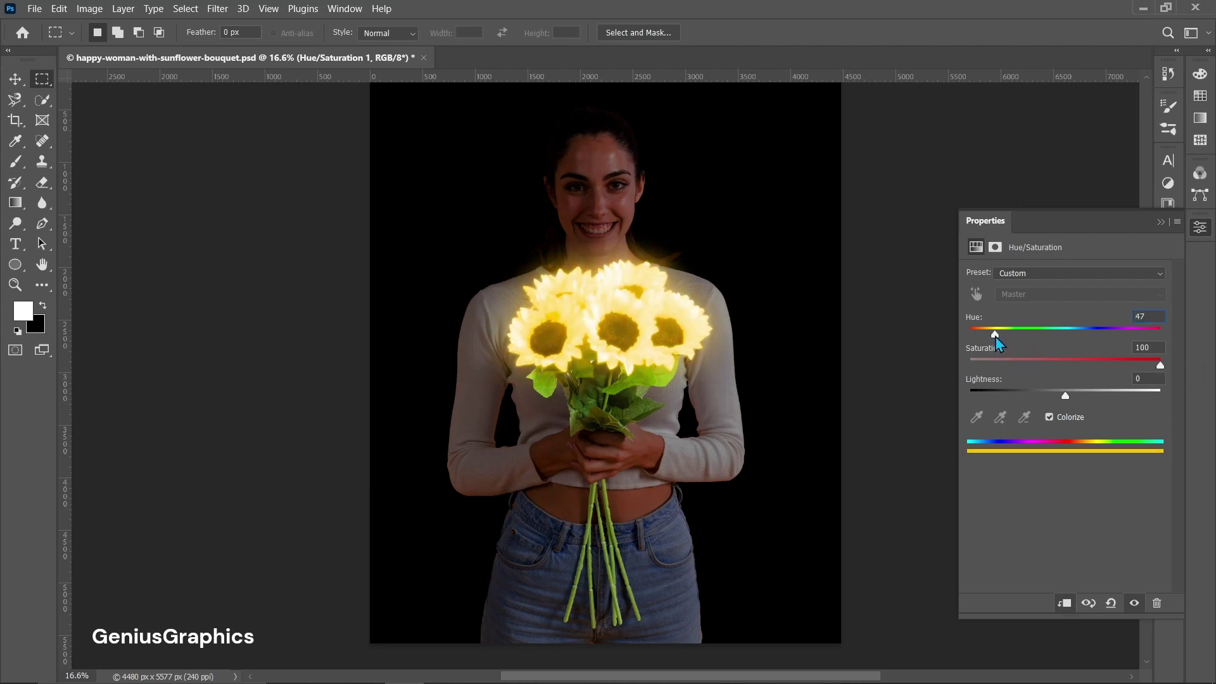
pyautogui.moveTo(995, 336); pyautogui.dragTo(1000, 334)
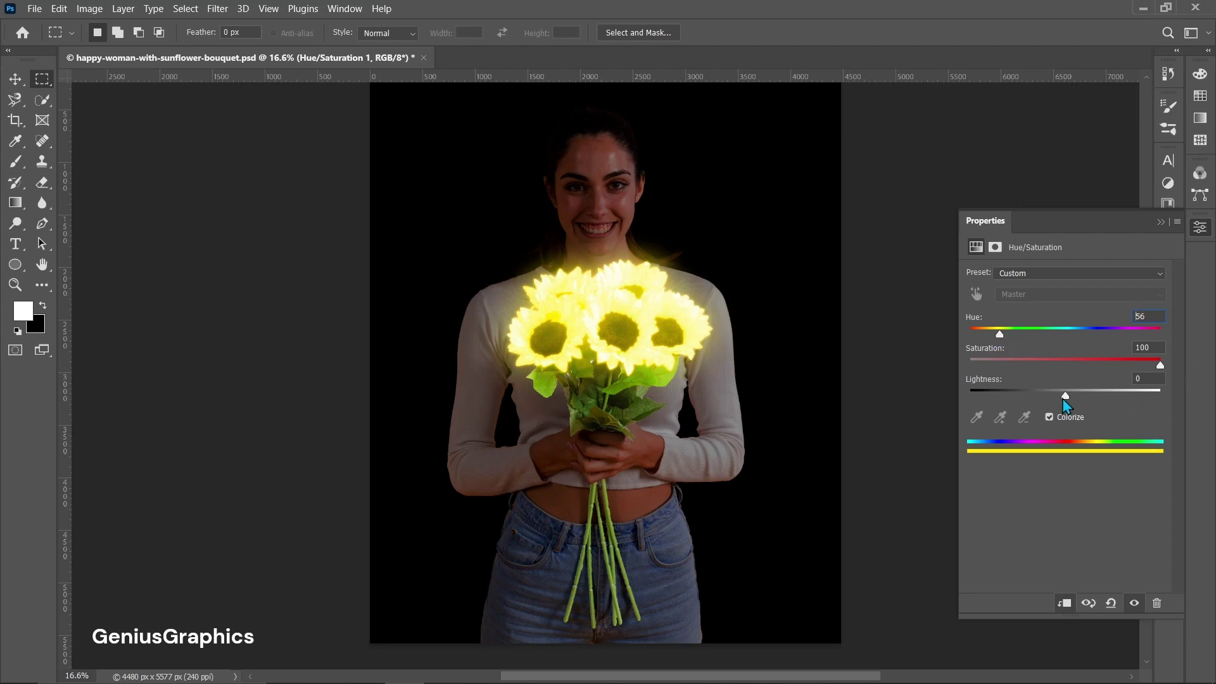
pyautogui.moveTo(1065, 397)
pyautogui.mouseDown()
pyautogui.moveTo(1040, 400)
pyautogui.moveTo(1054, 405)
pyautogui.mouseUp()
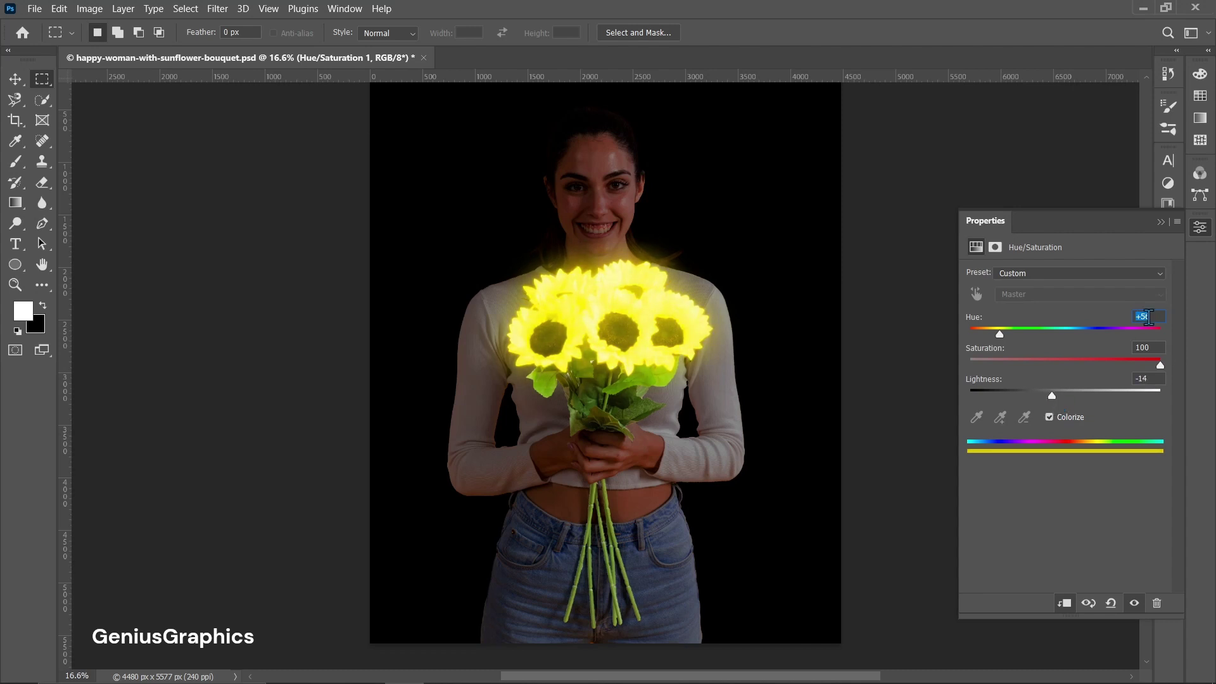
pyautogui.click(1161, 222)
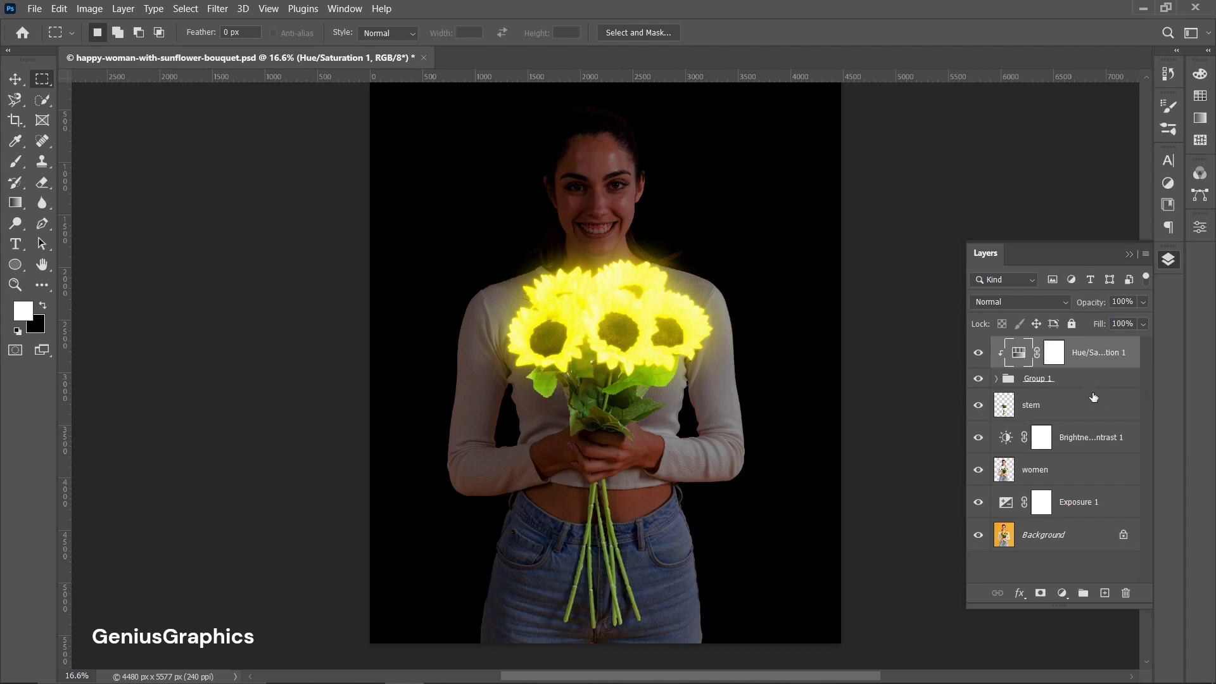
# Step: Add a Hue/Saturation adjustment above Brightness/Contrast 1 and clip both adjustments to the women layer
pyautogui.click(1085, 441)
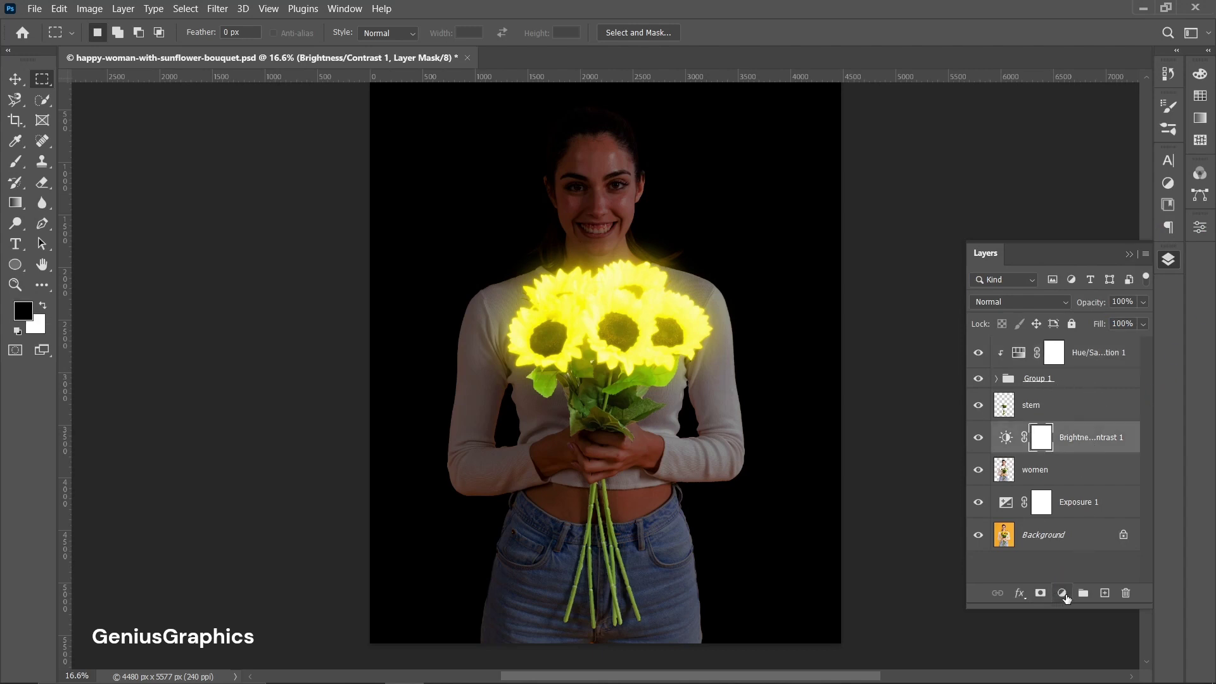
pyautogui.click(1062, 593)
pyautogui.click(1092, 442)
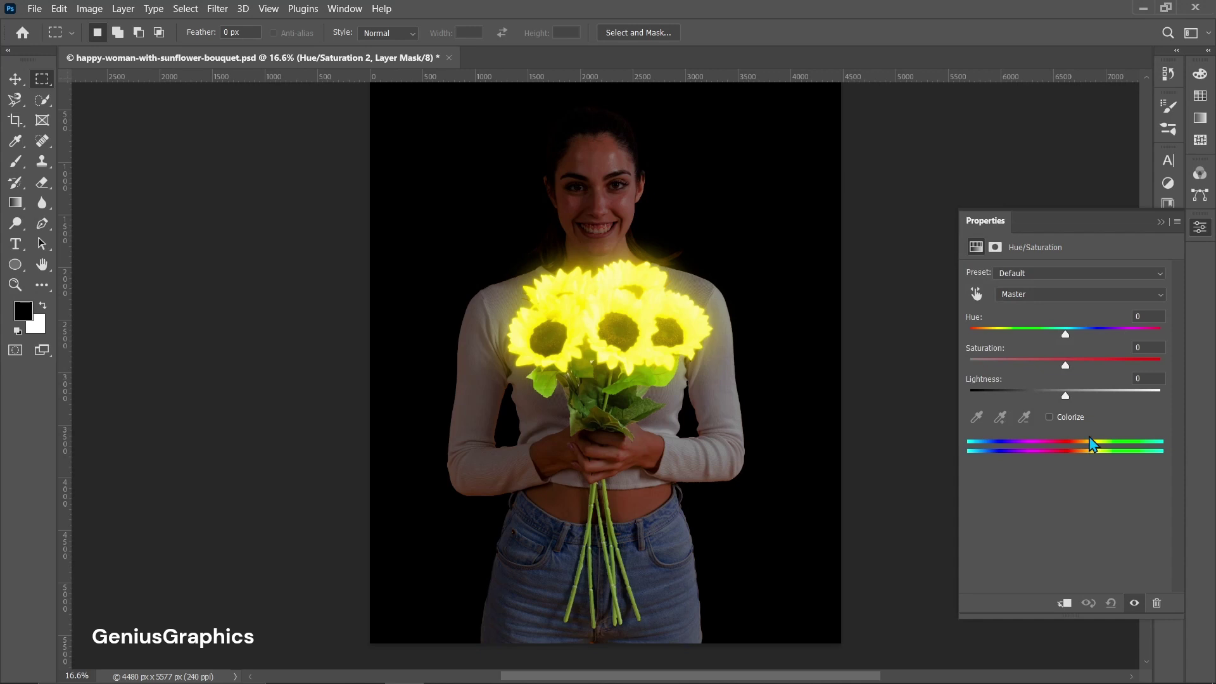
pyautogui.click(1159, 225)
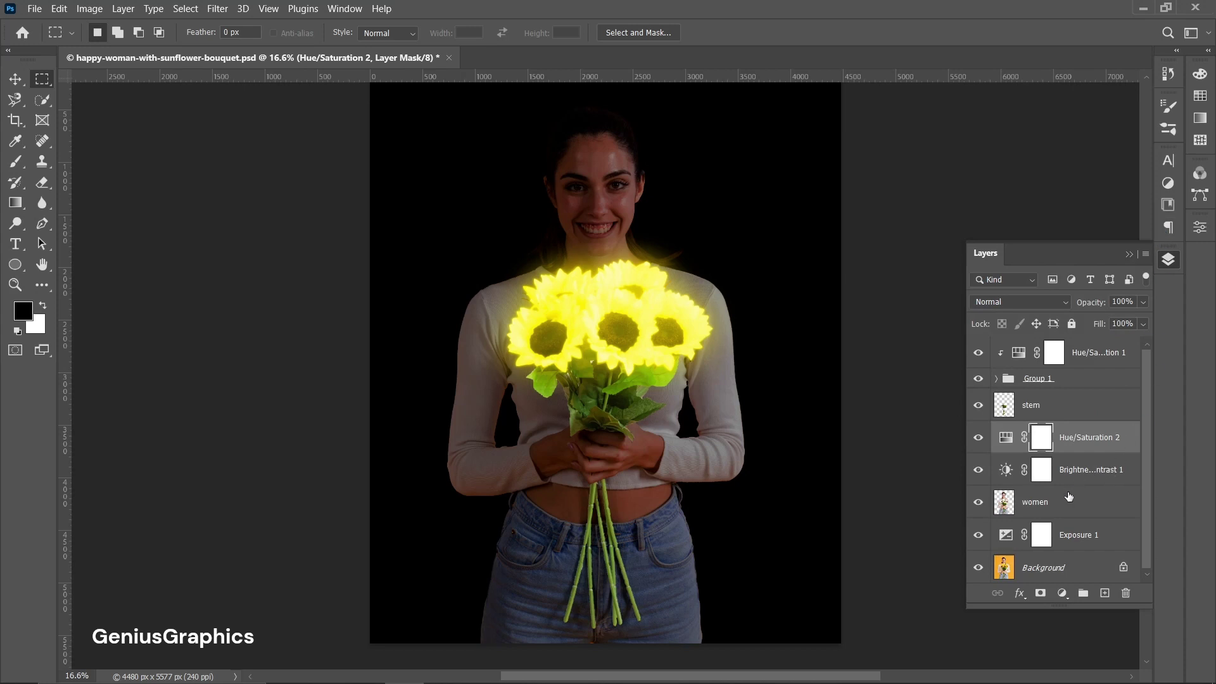
pyautogui.keyDown('alt'); pyautogui.click(1087, 454); pyautogui.keyUp('alt')
pyautogui.keyDown('alt'); pyautogui.click(1082, 448); pyautogui.keyUp('alt')
# Step: Colorize the woman through the clipped Hue/Saturation adjustment with hue 56 and saturation 100
pyautogui.doubleClick(1010, 438)
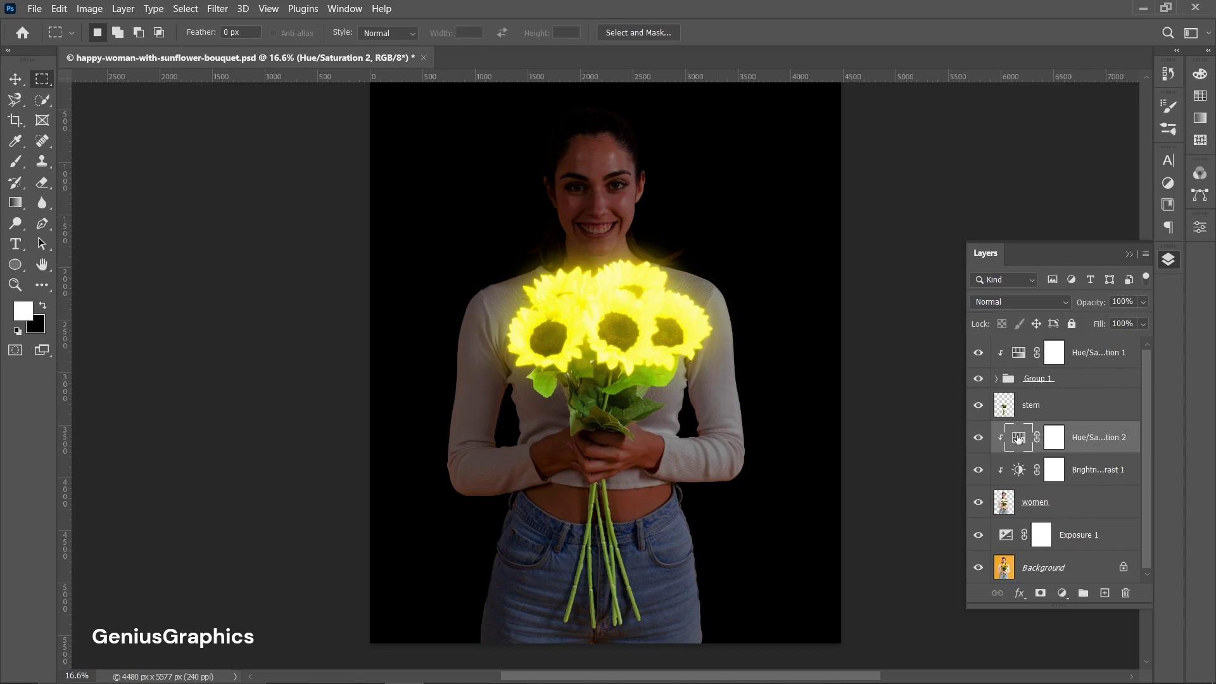
pyautogui.click(1048, 416)
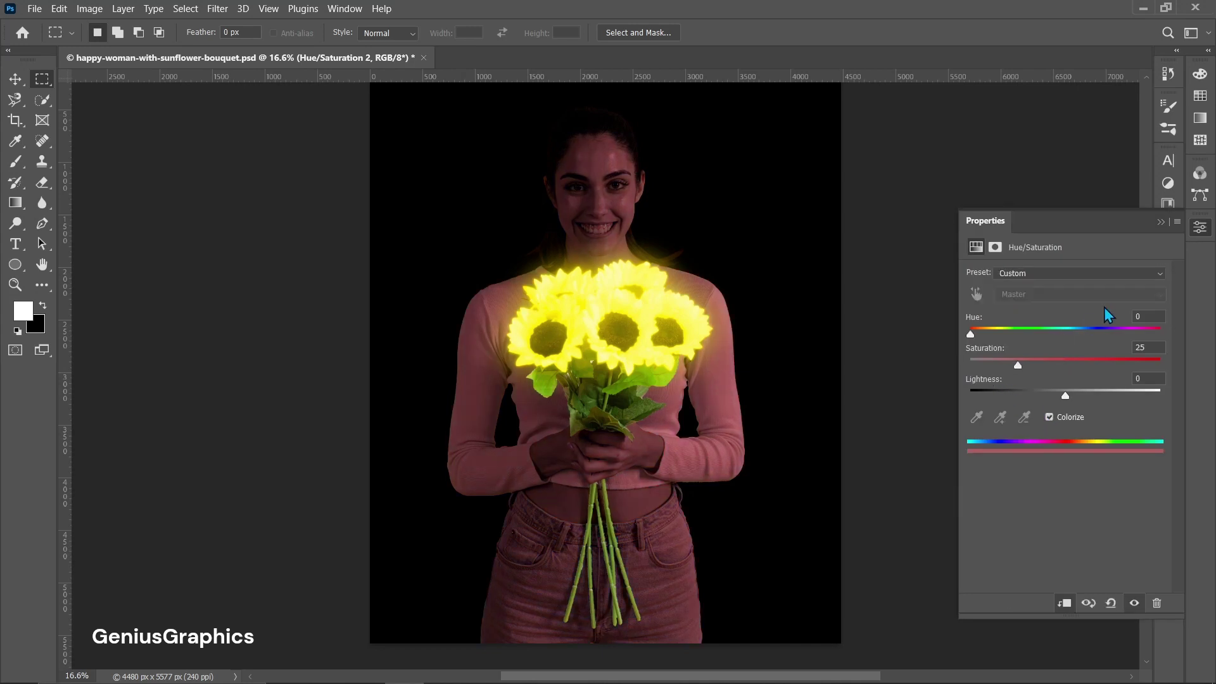
pyautogui.click(1136, 317)
pyautogui.write('55')
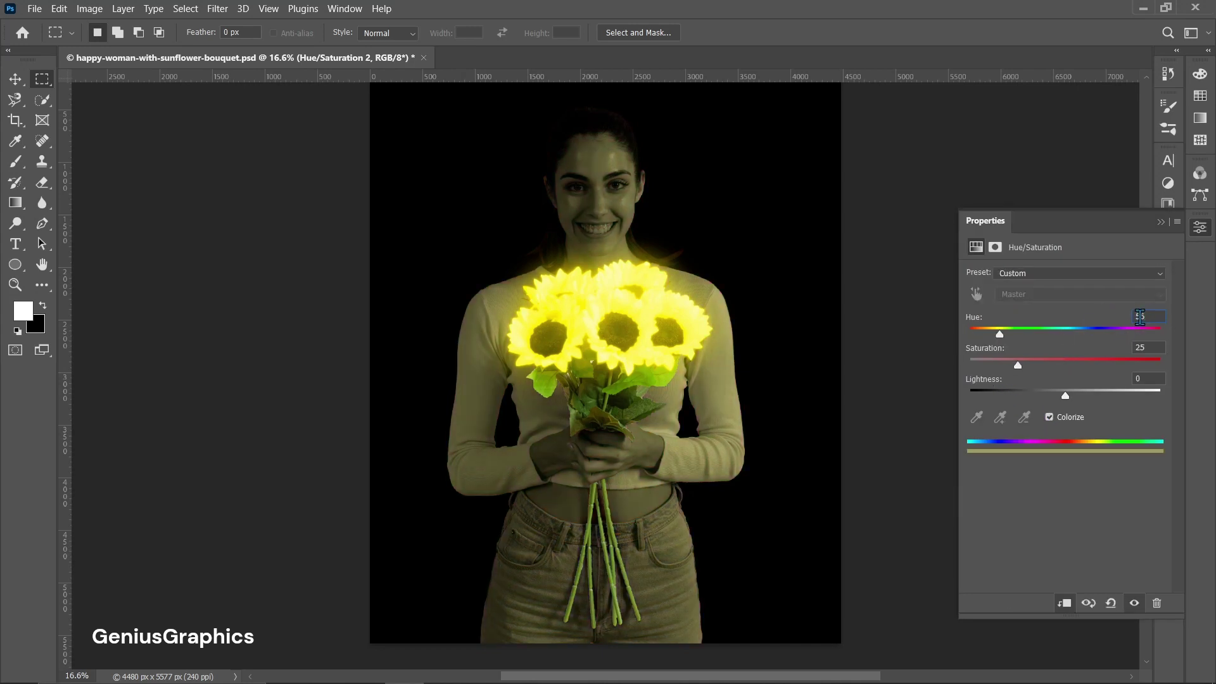
pyautogui.moveTo(1017, 365); pyautogui.dragTo(1153, 403)
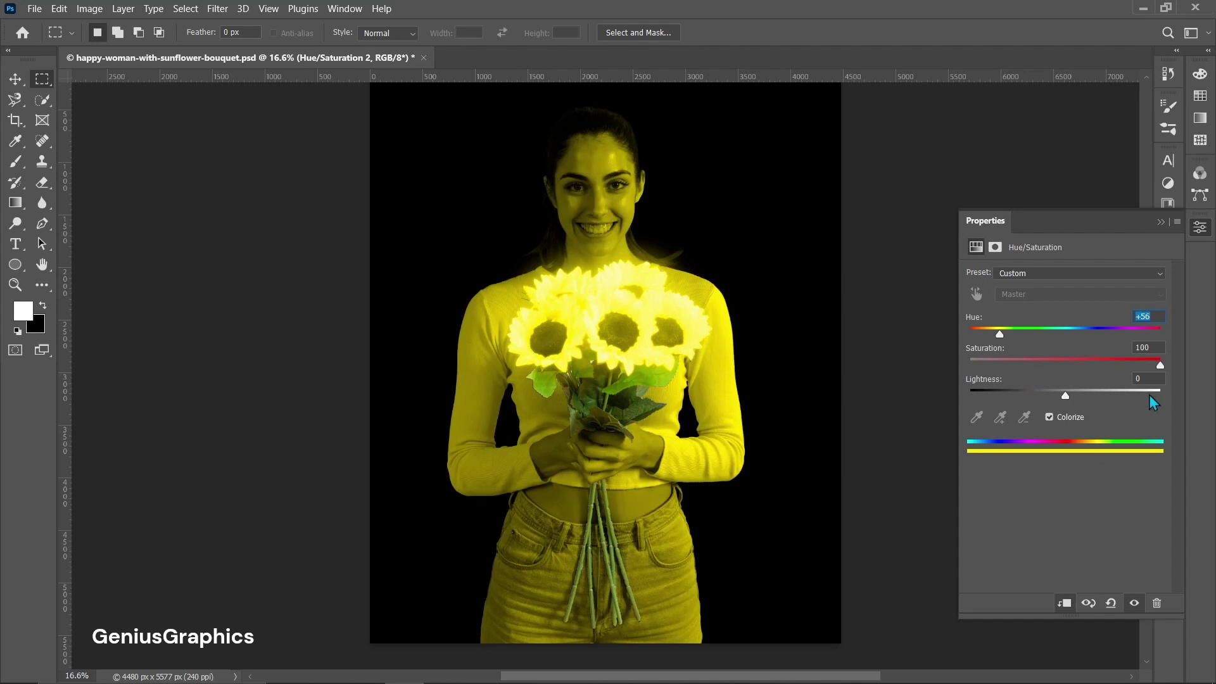
pyautogui.click(1160, 223)
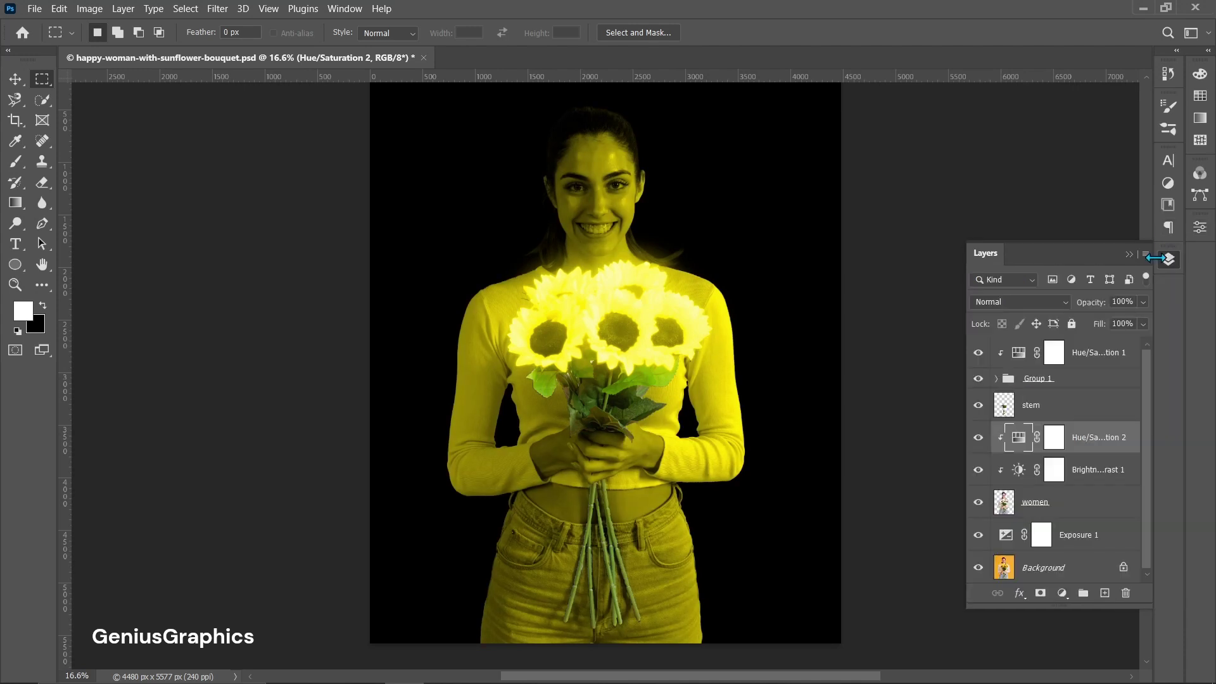
# Step: Restrict the woman's yellow tint with Blend If, splitting the underlying layer's dark slider to 65 / 159
pyautogui.doubleClick(1133, 444)
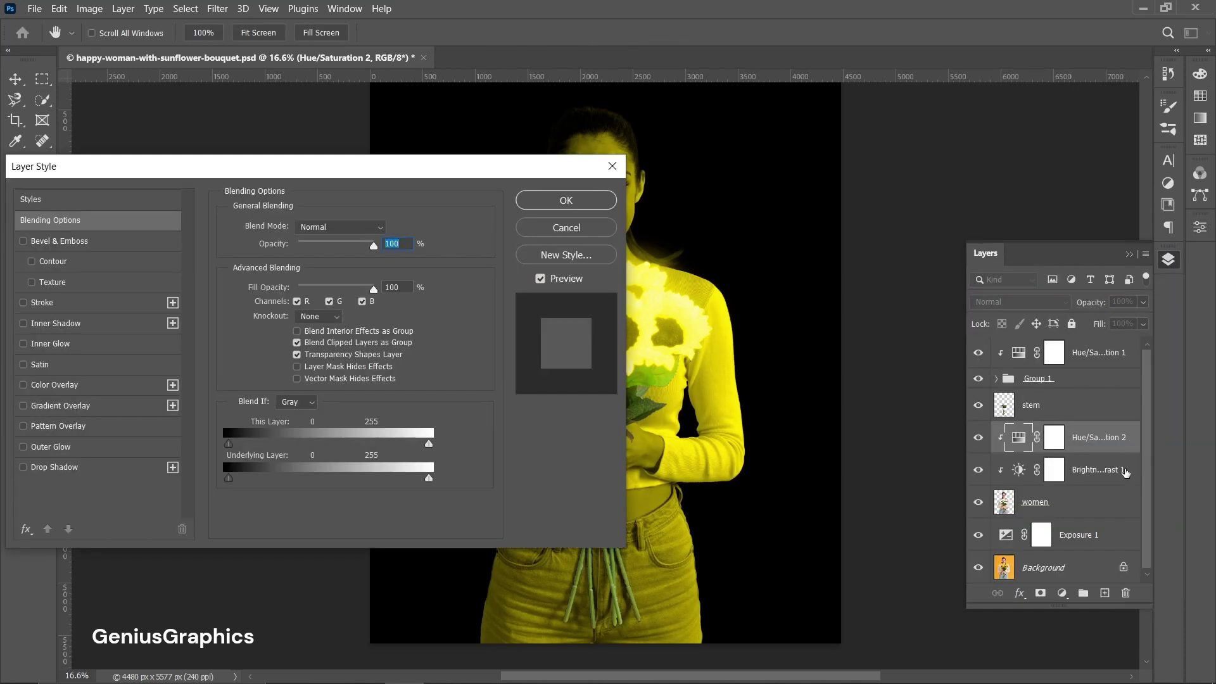
pyautogui.moveTo(232, 485); pyautogui.dragTo(374, 488)
pyautogui.moveTo(359, 177); pyautogui.dragTo(182, 88)
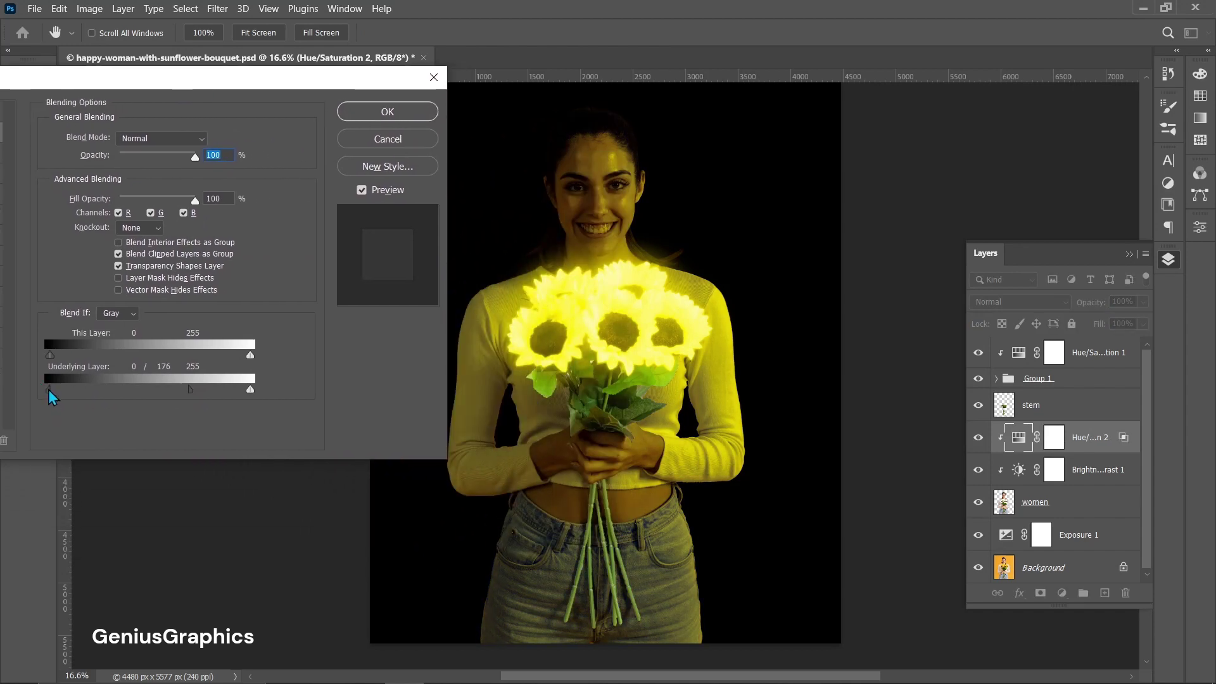
pyautogui.moveTo(48, 390); pyautogui.dragTo(108, 389)
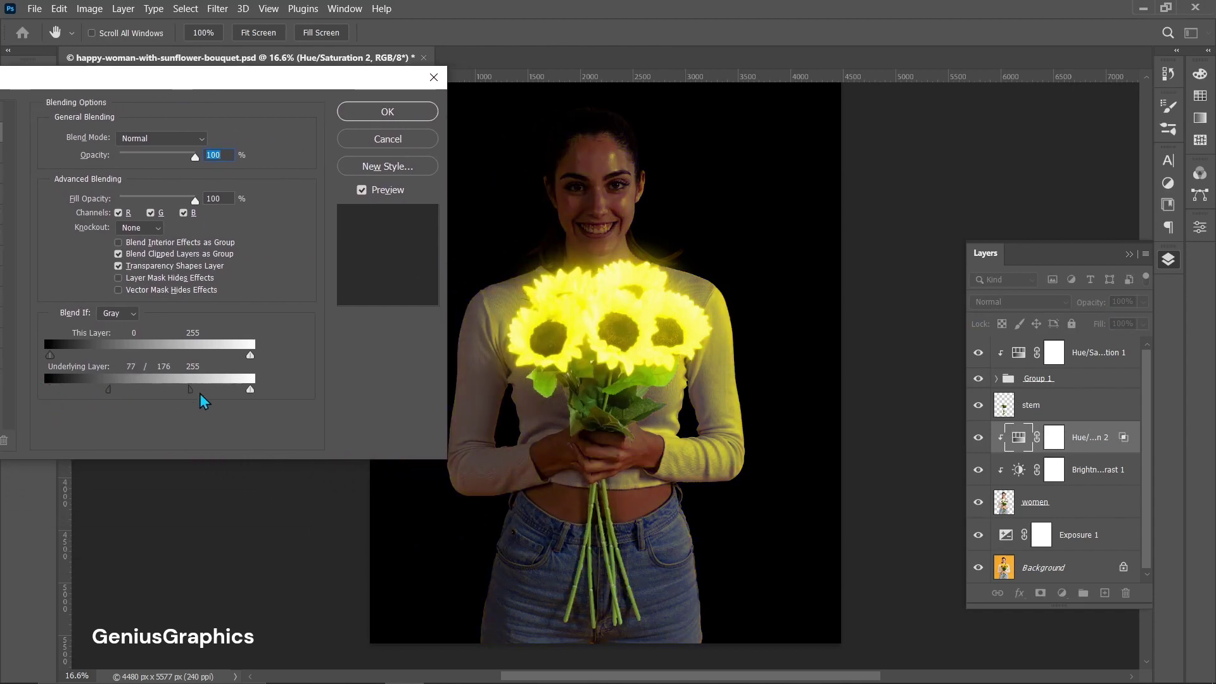
pyautogui.moveTo(190, 390)
pyautogui.mouseDown()
pyautogui.moveTo(156, 402)
pyautogui.moveTo(218, 401)
pyautogui.moveTo(94, 400)
pyautogui.moveTo(190, 399)
pyautogui.moveTo(180, 399)
pyautogui.mouseUp()
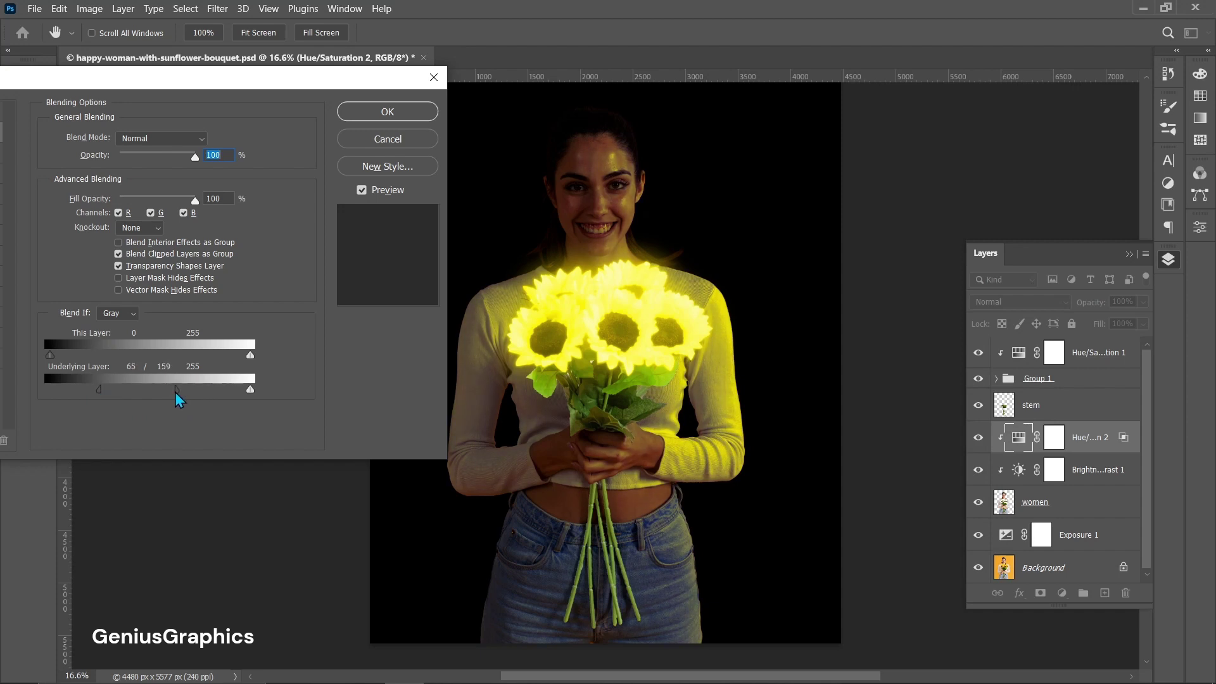
pyautogui.click(354, 119)
# Step: Add an Exposure adjustment of -2.11 above Brightness/Contrast 1 and invert its mask to black
pyautogui.click(1095, 472)
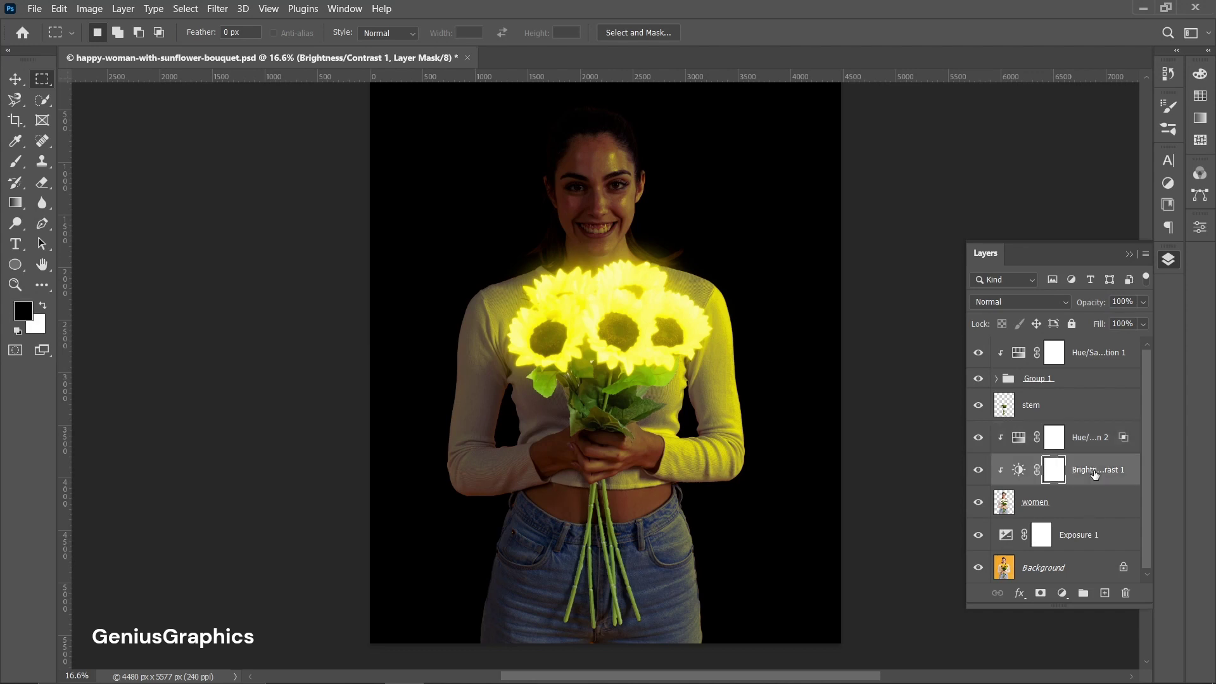
pyautogui.click(1062, 593)
pyautogui.click(1090, 413)
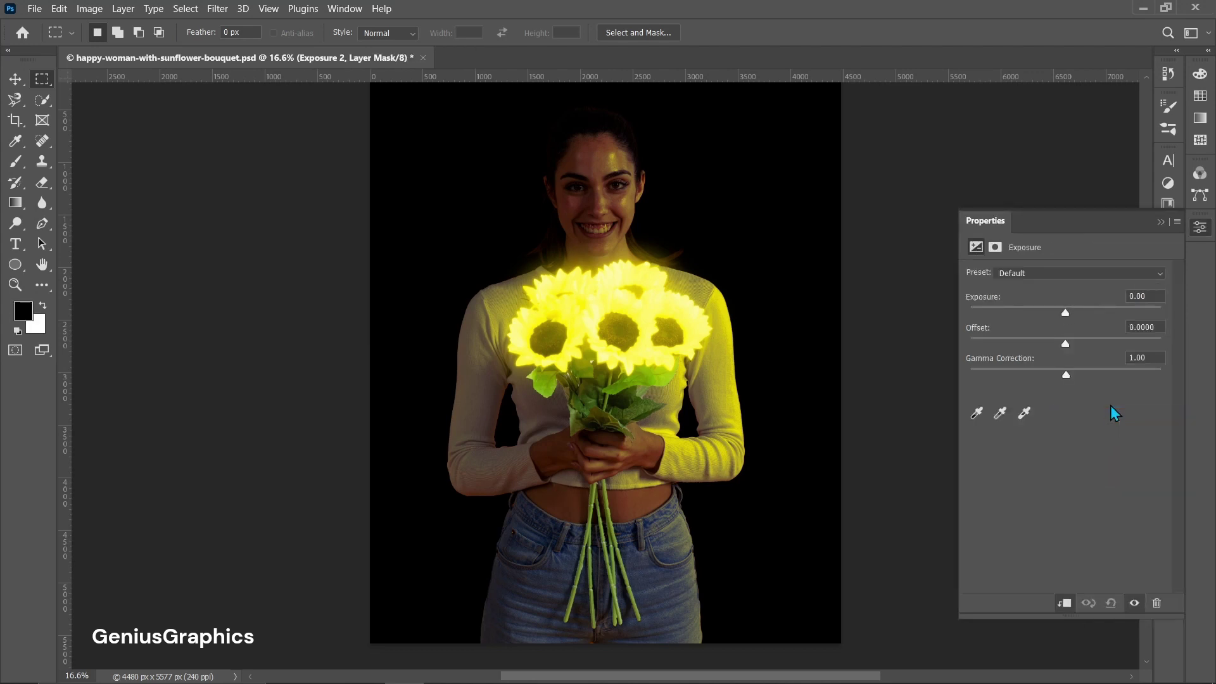
pyautogui.moveTo(1062, 314); pyautogui.dragTo(1036, 324)
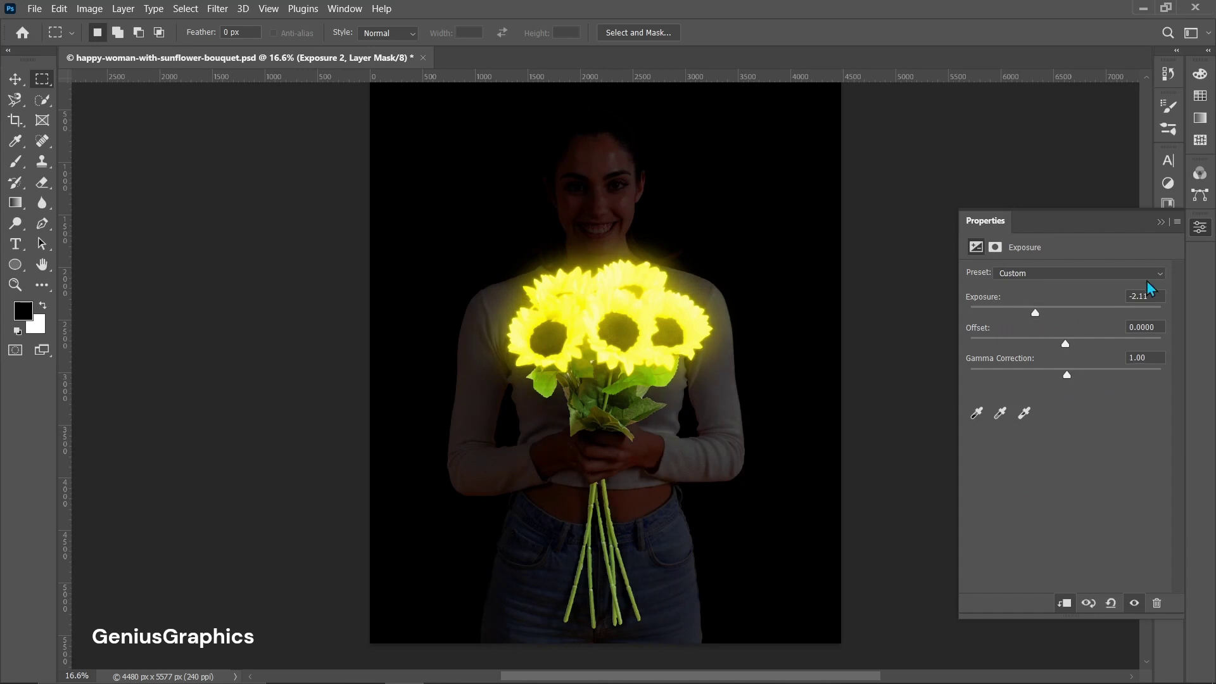
pyautogui.click(1161, 223)
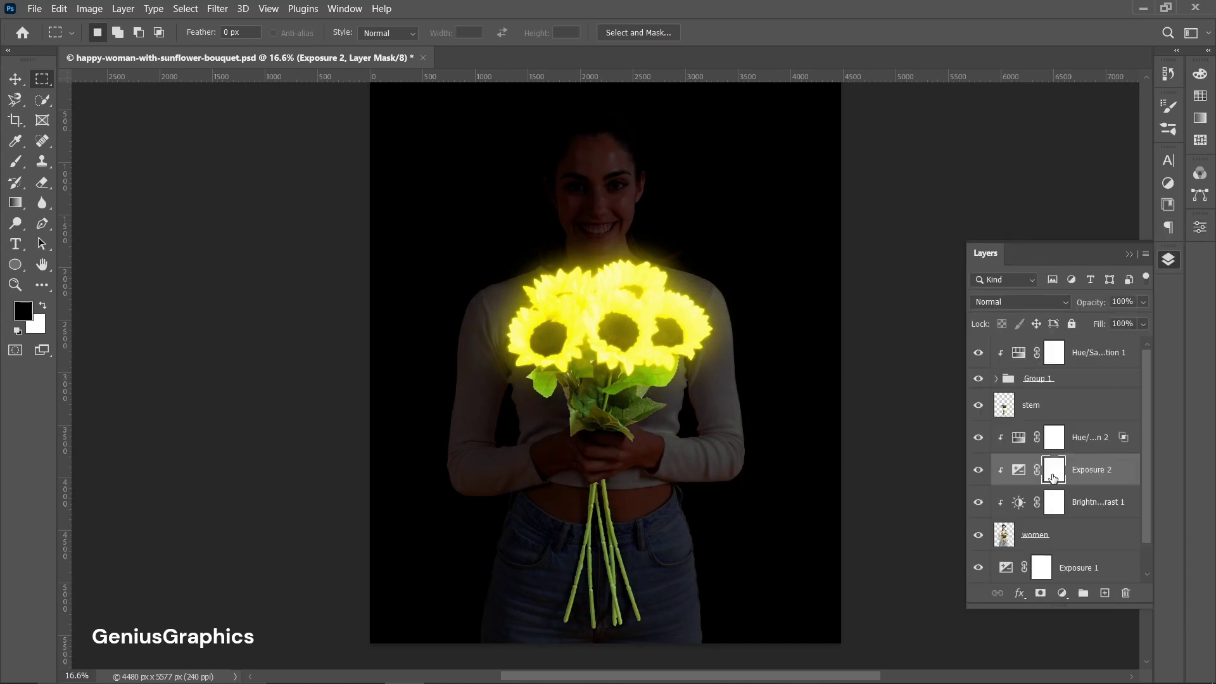
pyautogui.hotkey('ctrl', 'i')
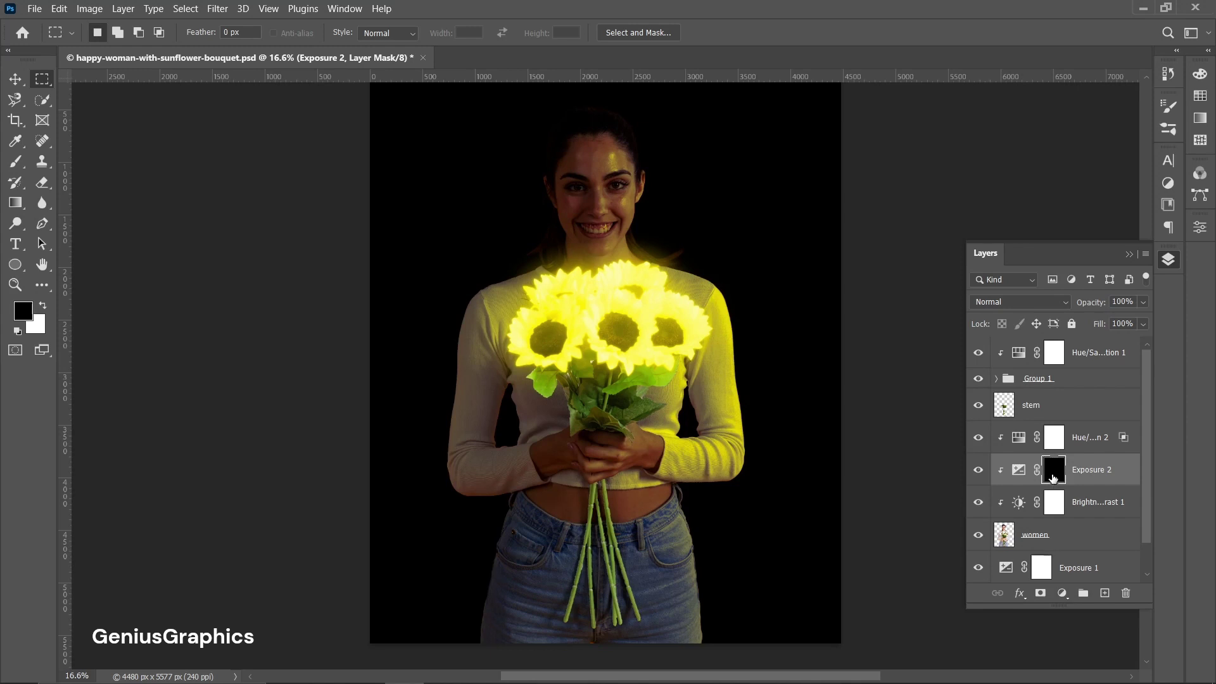
# Step: Set up a white Soft Round brush with size 228 px and flow 17%
pyautogui.click(15, 162)
pyautogui.click(113, 34)
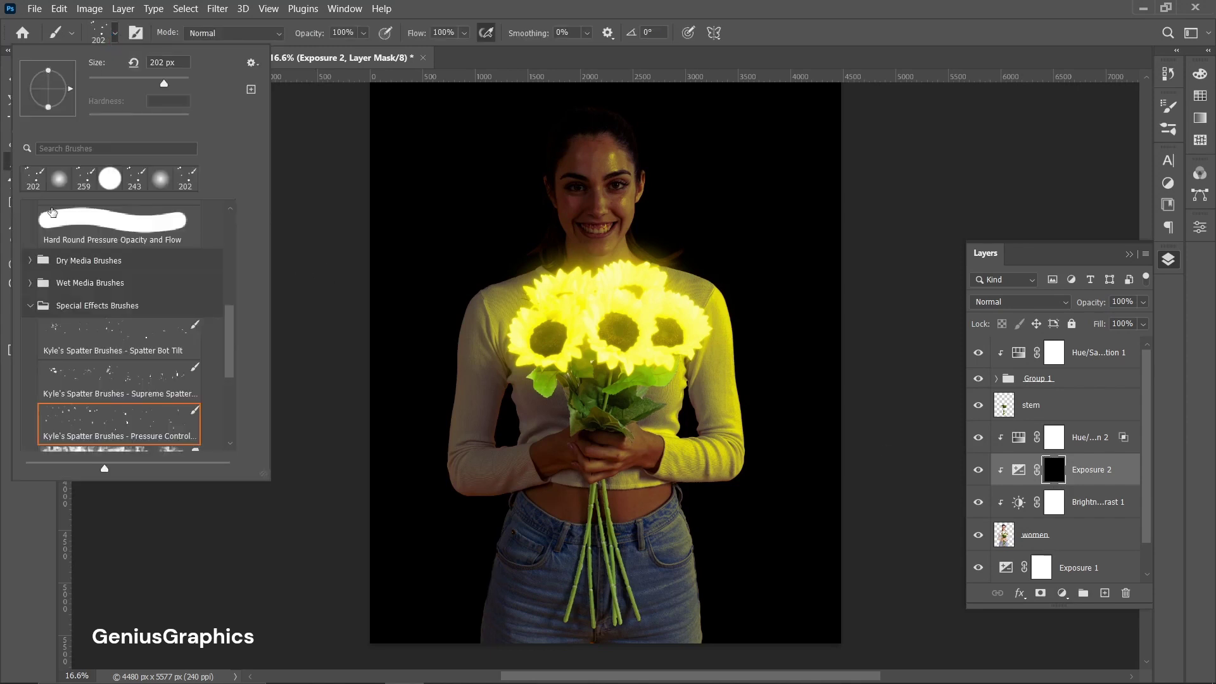
pyautogui.scroll(5, 120, 316)
pyautogui.click(78, 244)
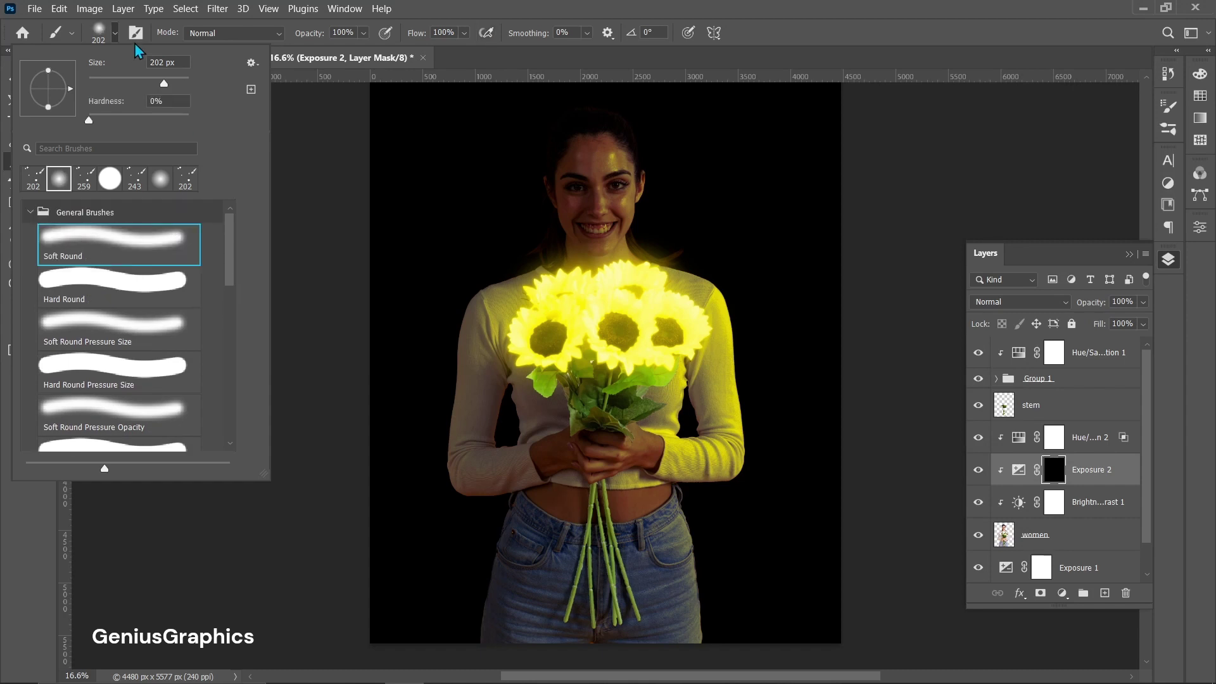
pyautogui.click(114, 34)
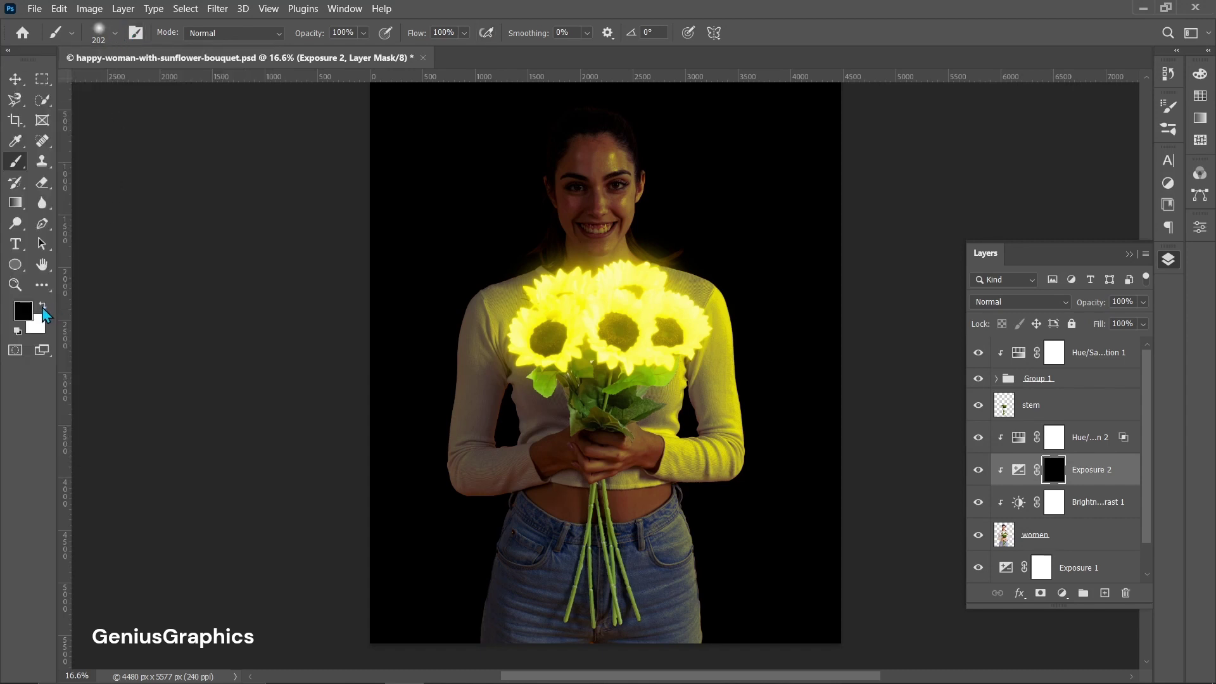
pyautogui.click(44, 305)
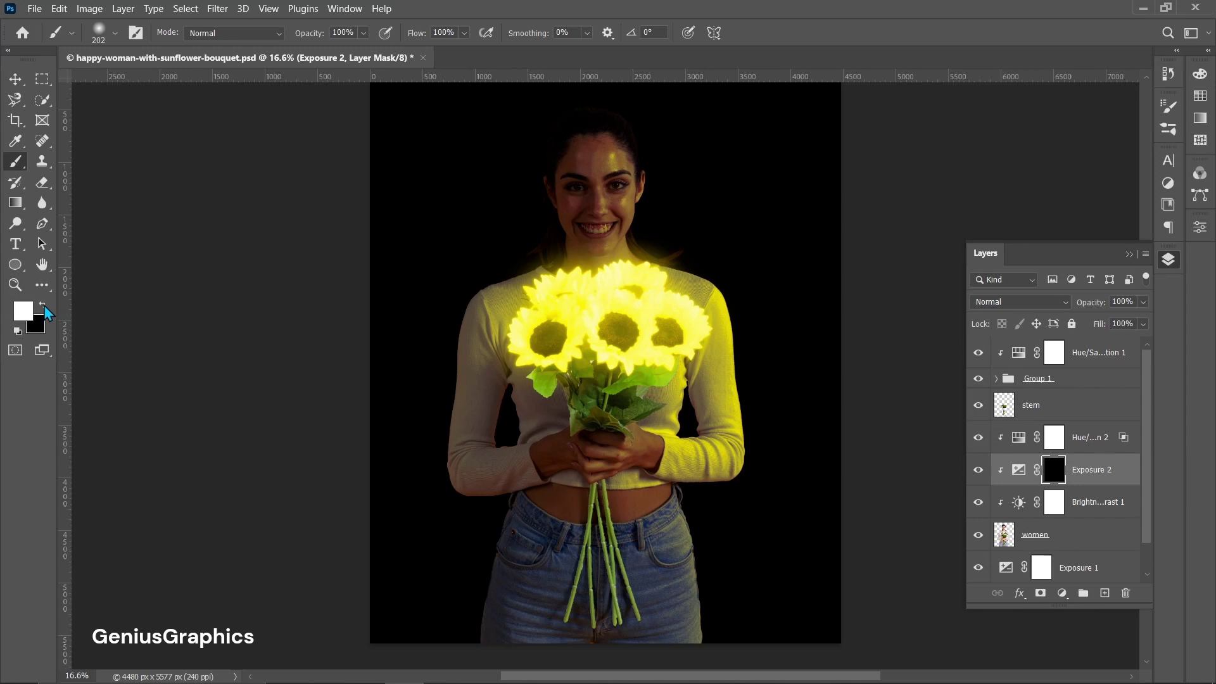
pyautogui.click(465, 33)
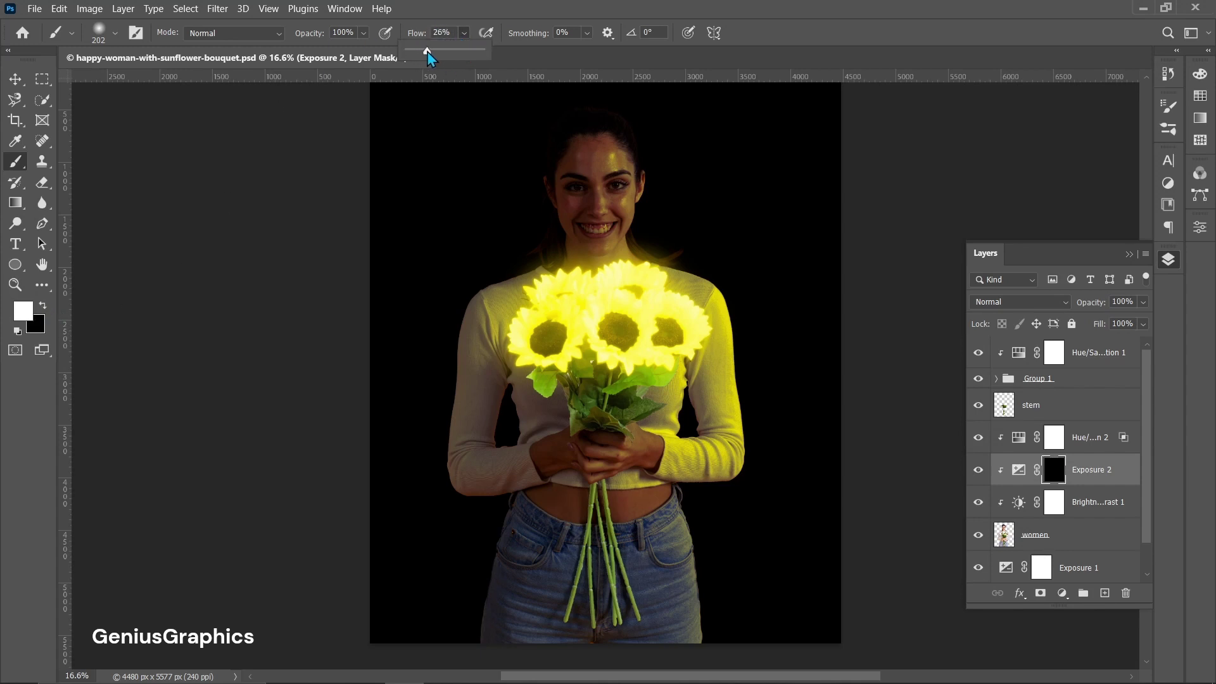
pyautogui.click(465, 35)
pyautogui.click(115, 33)
pyautogui.moveTo(164, 82); pyautogui.dragTo(168, 83)
pyautogui.press('Return')
# Step: Paint white on the Exposure 2 mask over the sleeves, waist and jeans to darken the parts away from the flowers
pyautogui.moveTo(439, 472)
pyautogui.mouseDown()
pyautogui.moveTo(555, 495)
pyautogui.moveTo(446, 466)
pyautogui.mouseUp()
pyautogui.moveTo(627, 490)
pyautogui.mouseDown()
pyautogui.moveTo(665, 487)
pyautogui.moveTo(658, 550)
pyautogui.mouseUp()
pyautogui.moveTo(526, 564)
pyautogui.mouseDown()
pyautogui.moveTo(477, 611)
pyautogui.moveTo(513, 641)
pyautogui.mouseUp()
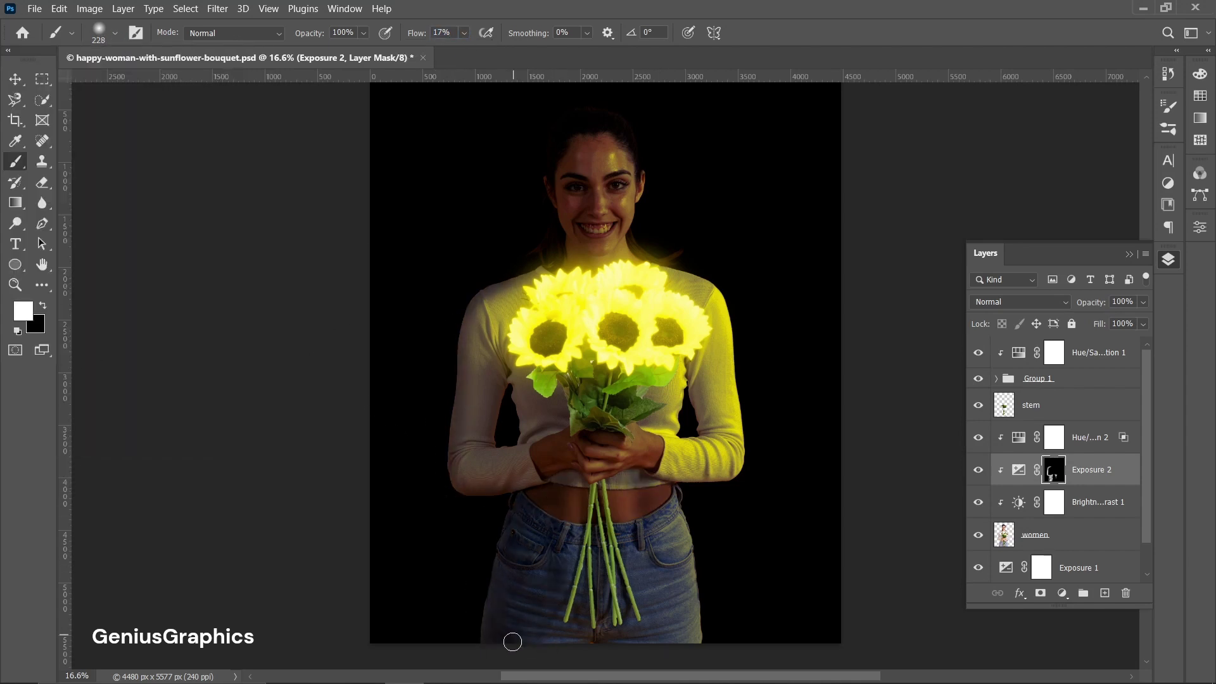
pyautogui.moveTo(678, 479)
pyautogui.mouseDown()
pyautogui.moveTo(716, 483)
pyautogui.moveTo(737, 346)
pyautogui.moveTo(668, 435)
pyautogui.moveTo(744, 297)
pyautogui.moveTo(670, 266)
pyautogui.moveTo(754, 371)
pyautogui.moveTo(657, 471)
pyautogui.moveTo(691, 423)
pyautogui.mouseUp()
pyautogui.click(1098, 479)
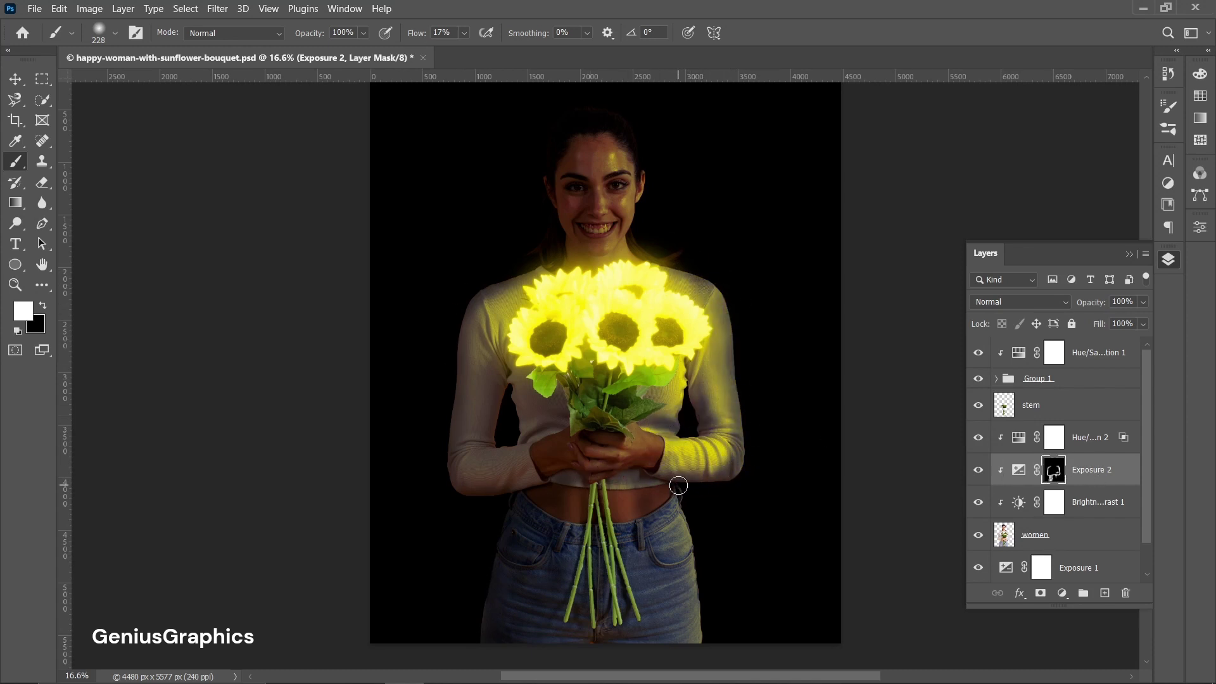
# Step: Lower the Exposure 2 adjustment's opacity to 54%
pyautogui.press('x')
pyautogui.press('x')
pyautogui.press('v')
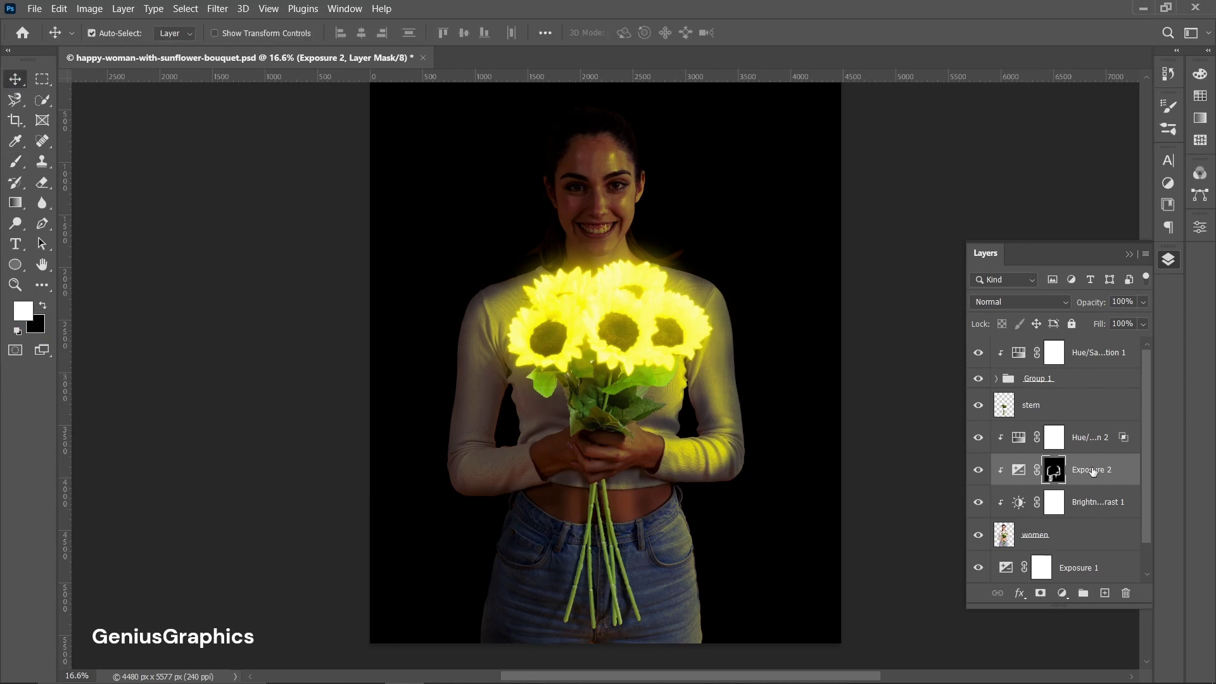
pyautogui.click(1143, 301)
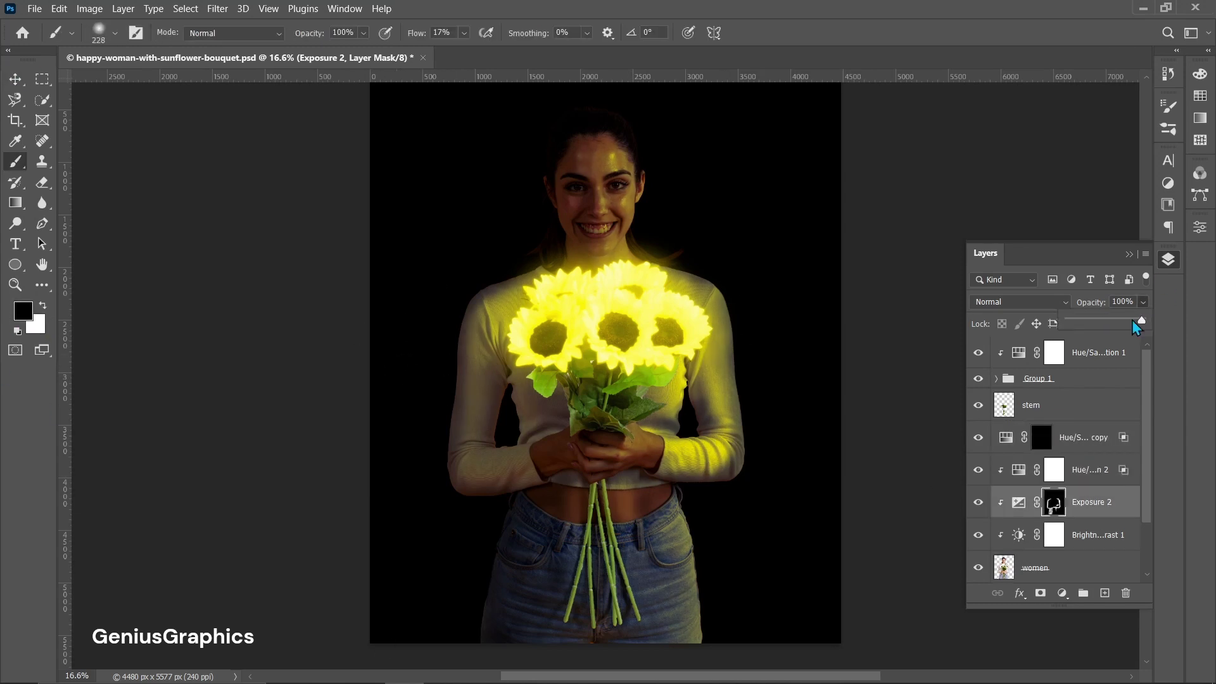
pyautogui.moveTo(1140, 323); pyautogui.dragTo(1109, 330)
pyautogui.click(1140, 301)
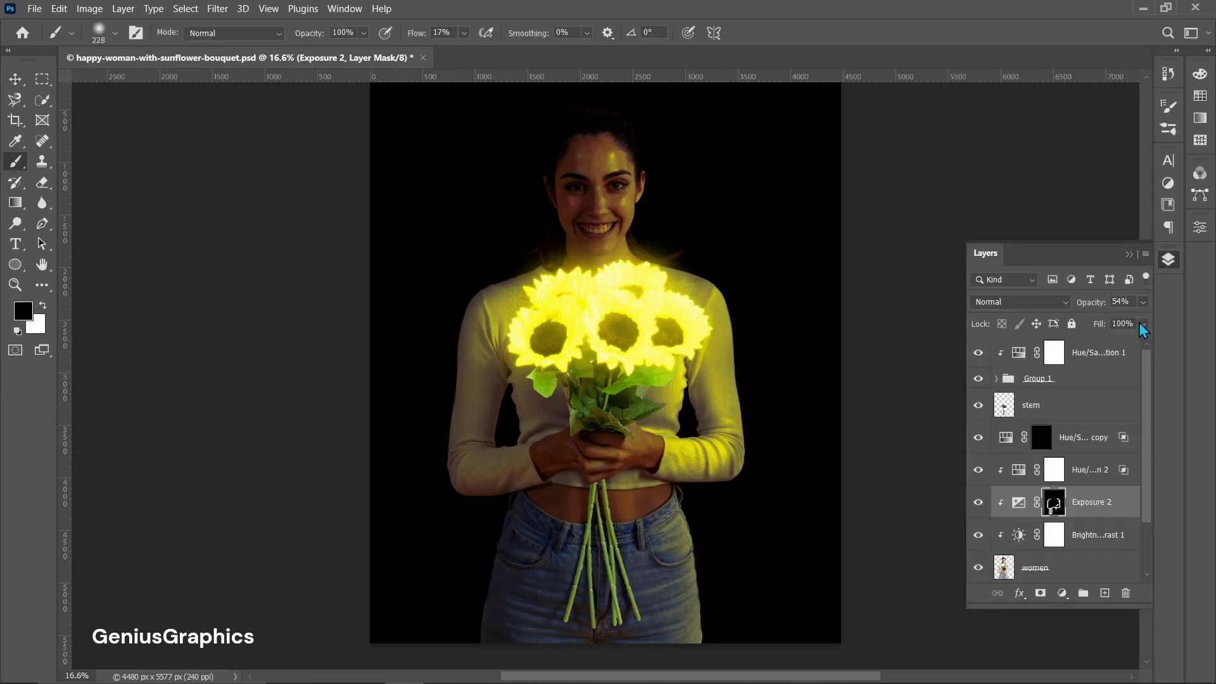
# Step: Refine the Exposure 2 mask with black and white brush strokes over the sleeves and waist
pyautogui.click(1109, 507)
pyautogui.press('x')
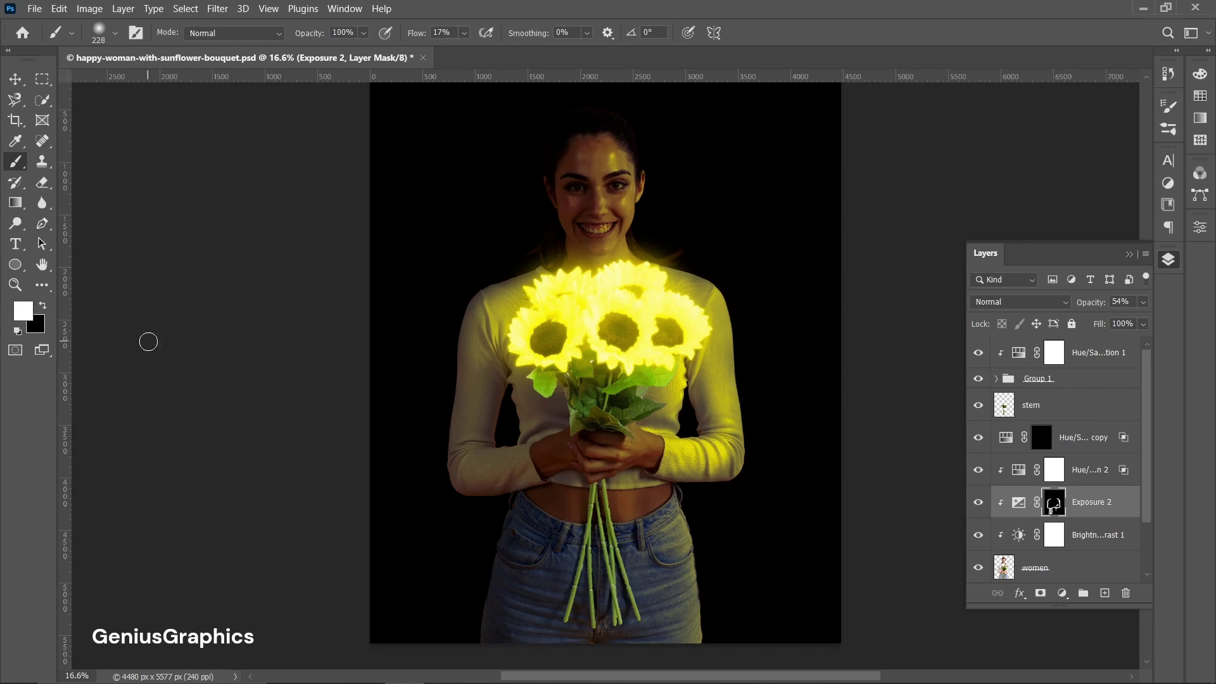
pyautogui.press('x')
pyautogui.moveTo(731, 466)
pyautogui.mouseDown()
pyautogui.moveTo(695, 290)
pyautogui.moveTo(711, 446)
pyautogui.moveTo(722, 355)
pyautogui.mouseUp()
pyautogui.press('x')
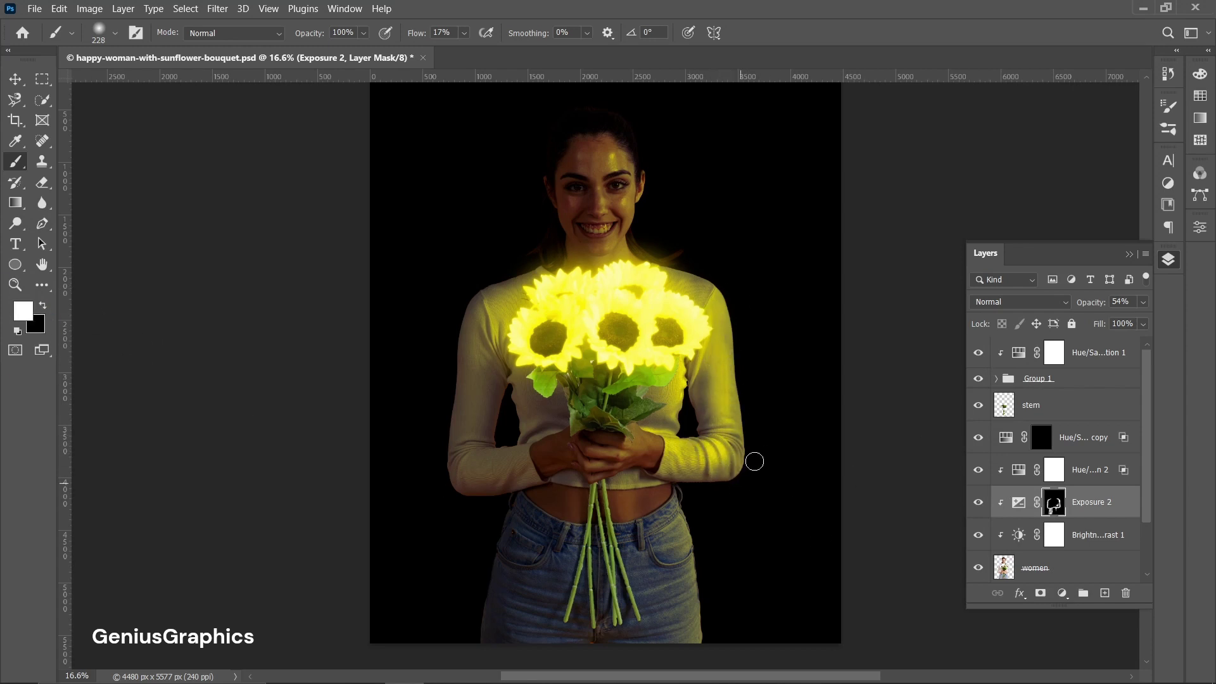
pyautogui.moveTo(478, 475)
pyautogui.mouseDown()
pyautogui.moveTo(462, 467)
pyautogui.moveTo(536, 469)
pyautogui.moveTo(640, 499)
pyautogui.mouseUp()
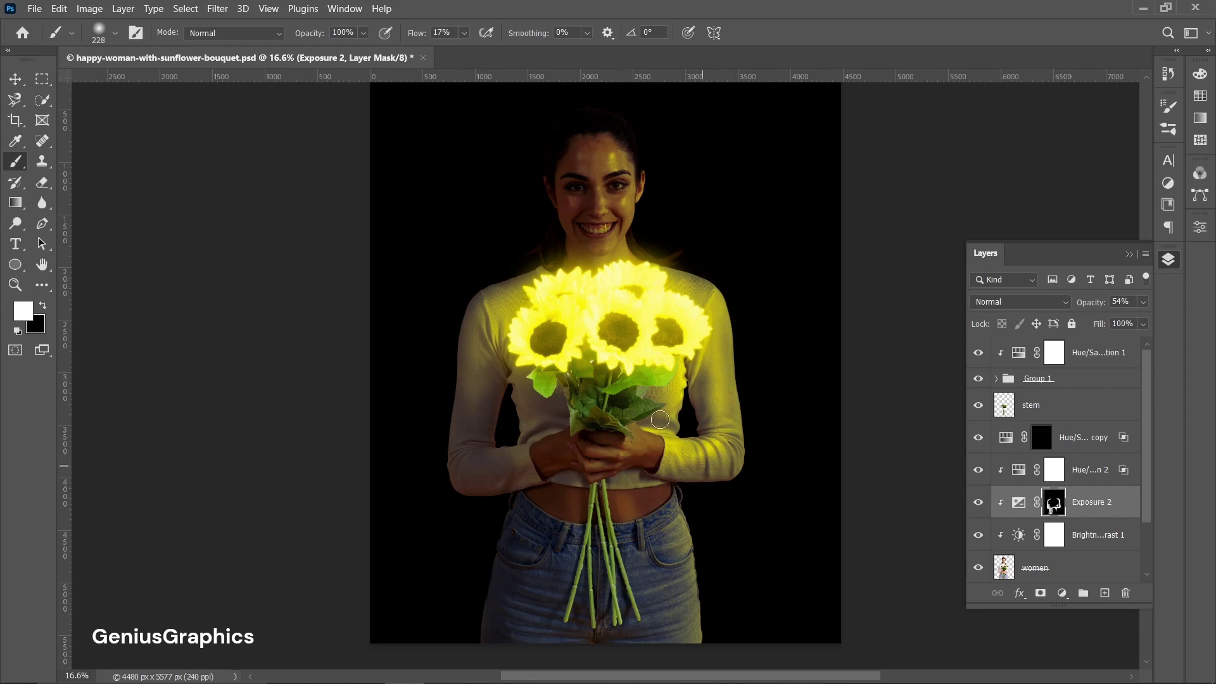
# Step: Set the brush flow to 37% and paint black on the Exposure 2 mask over both sleeves to brighten them
pyautogui.hotkey('shift', '3')
pyautogui.hotkey('shift', '7')
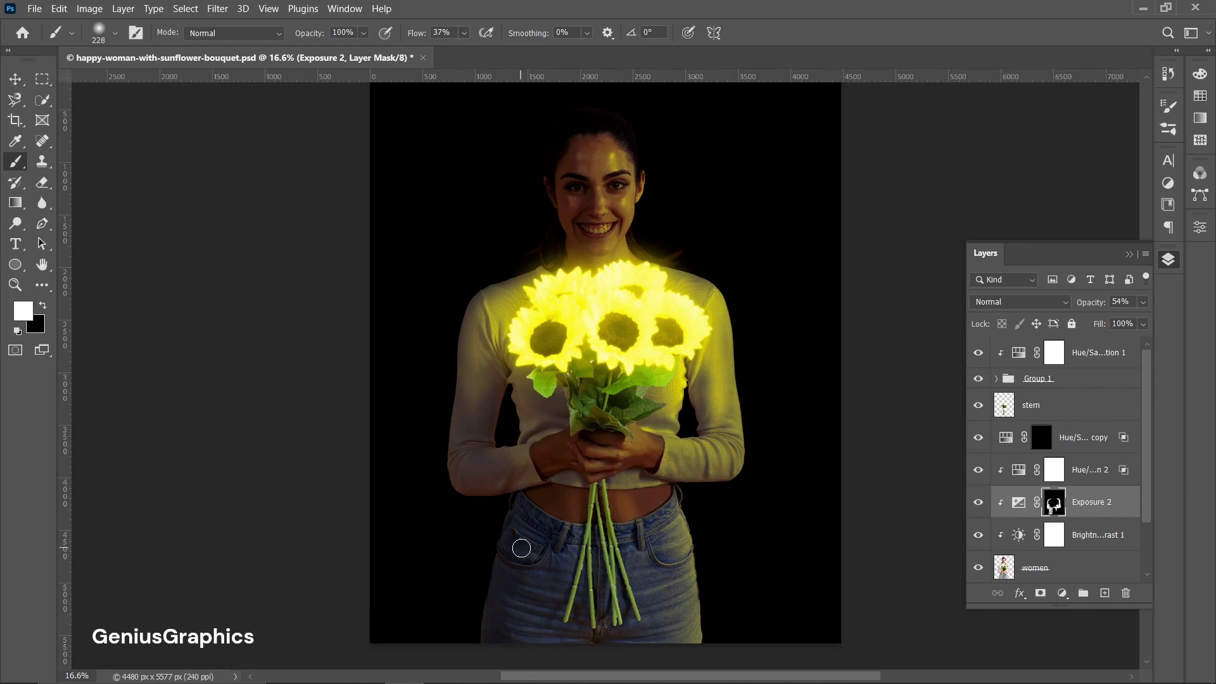
pyautogui.press('x')
pyautogui.moveTo(491, 406)
pyautogui.mouseDown()
pyautogui.moveTo(458, 445)
pyautogui.moveTo(521, 470)
pyautogui.mouseUp()
pyautogui.moveTo(734, 465); pyautogui.dragTo(717, 344)
# Step: Set the brush flow to 28% and touch up the Exposure 2 mask along the woman's left sleeve and forearm
pyautogui.hotkey('shift', '2')
pyautogui.hotkey('shift', '8')
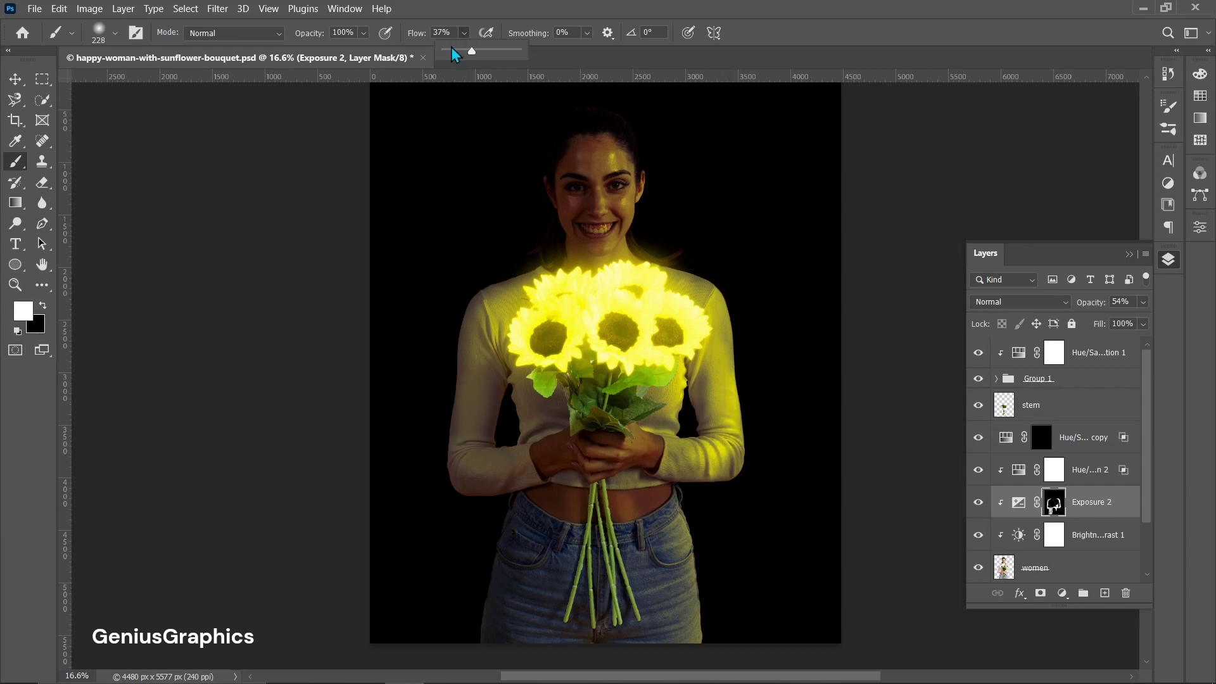
pyautogui.press('x')
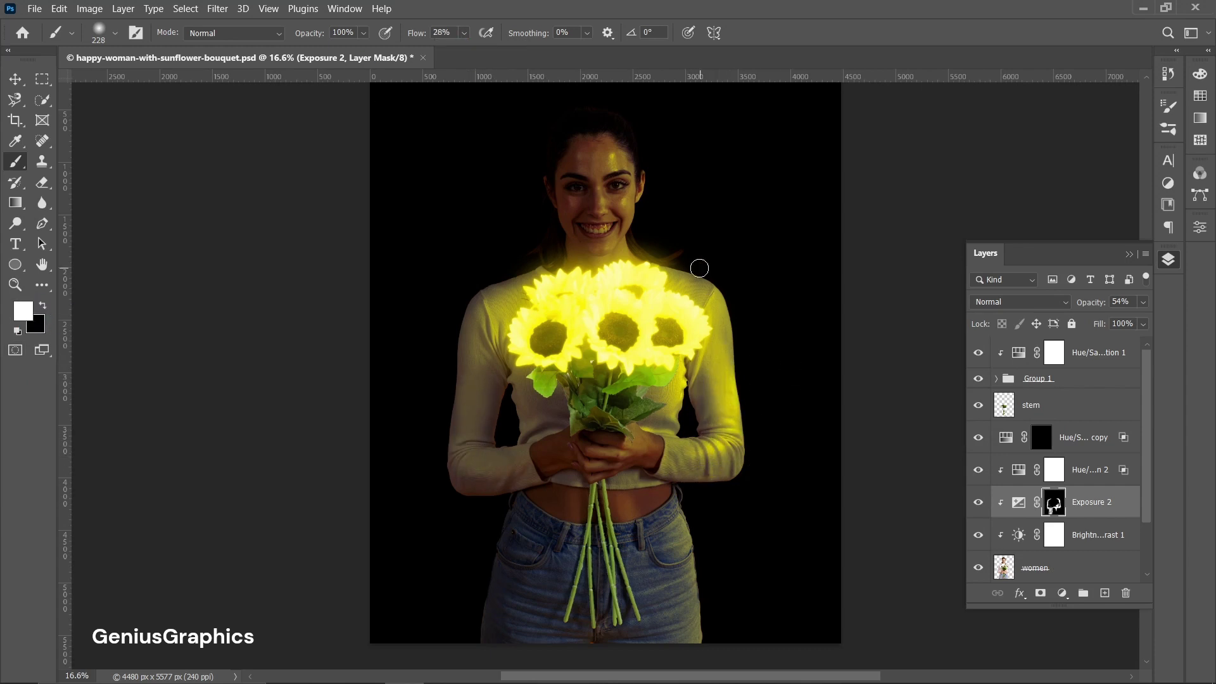
pyautogui.moveTo(744, 399)
pyautogui.mouseDown()
pyautogui.moveTo(725, 405)
pyautogui.moveTo(723, 444)
pyautogui.moveTo(691, 441)
pyautogui.moveTo(725, 411)
pyautogui.moveTo(674, 450)
pyautogui.mouseUp()
pyautogui.press('x')
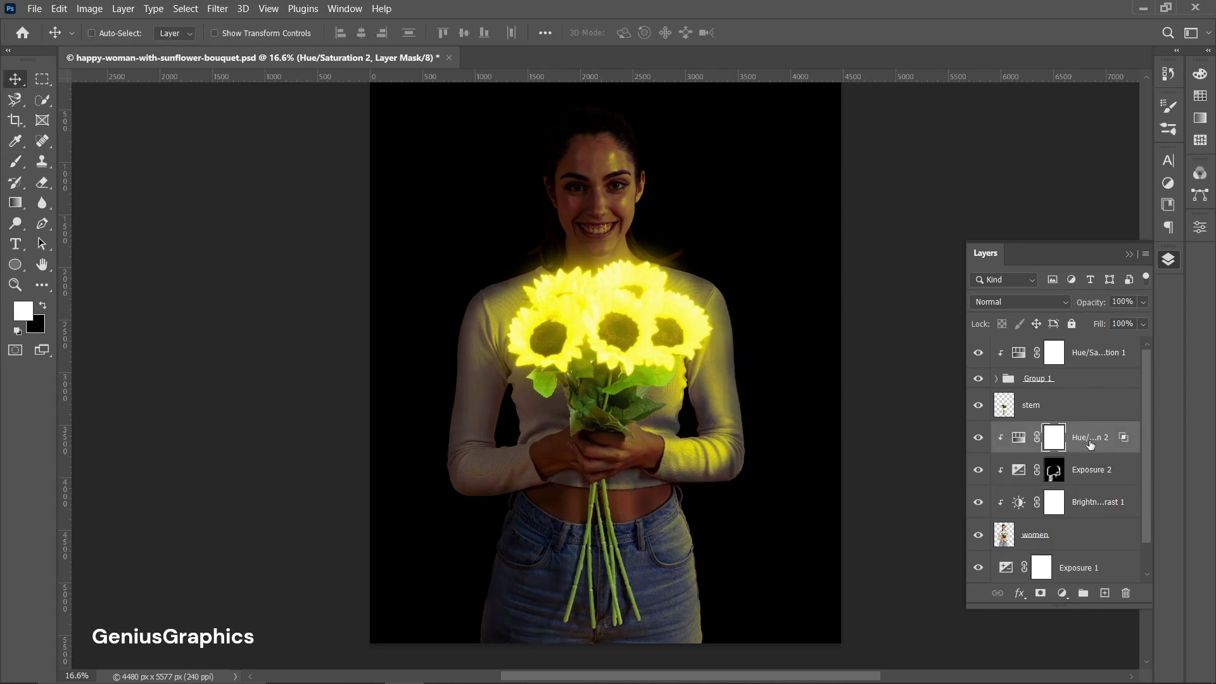
# Step: Duplicate the Hue/Saturation 2 adjustment, invert the copy's mask to black and make white the foreground colour
pyautogui.hotkey('ctrl', 'j')
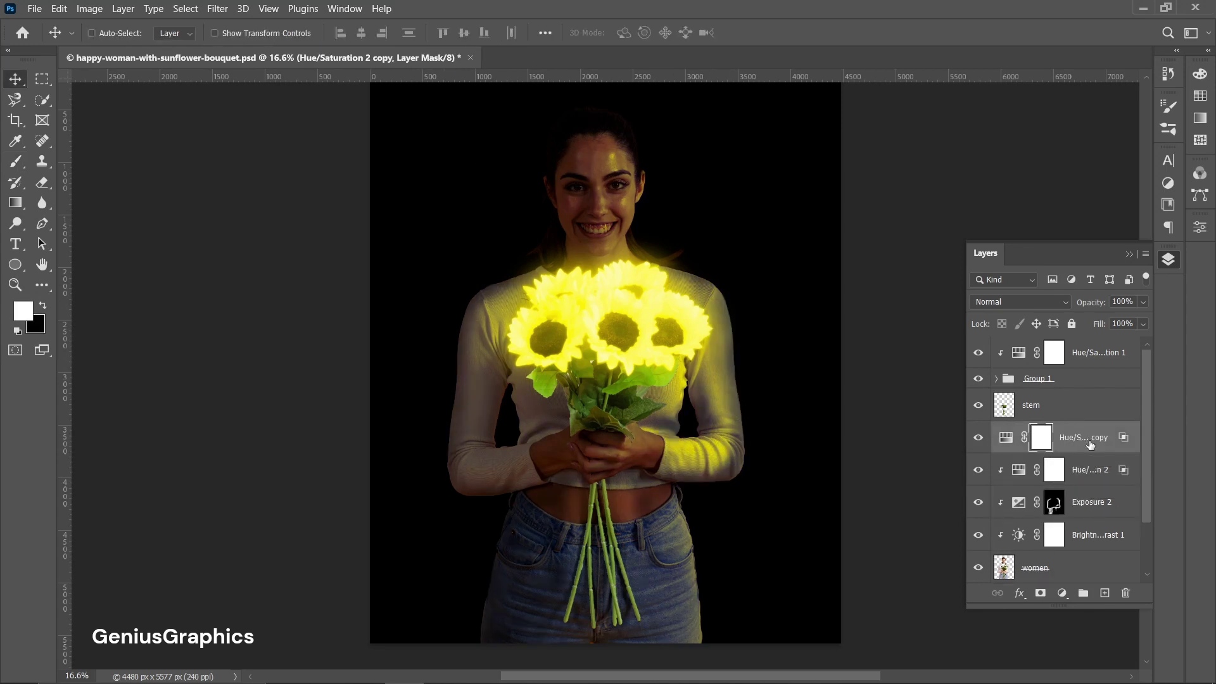
pyautogui.hotkey('ctrl', 'alt', 'g')
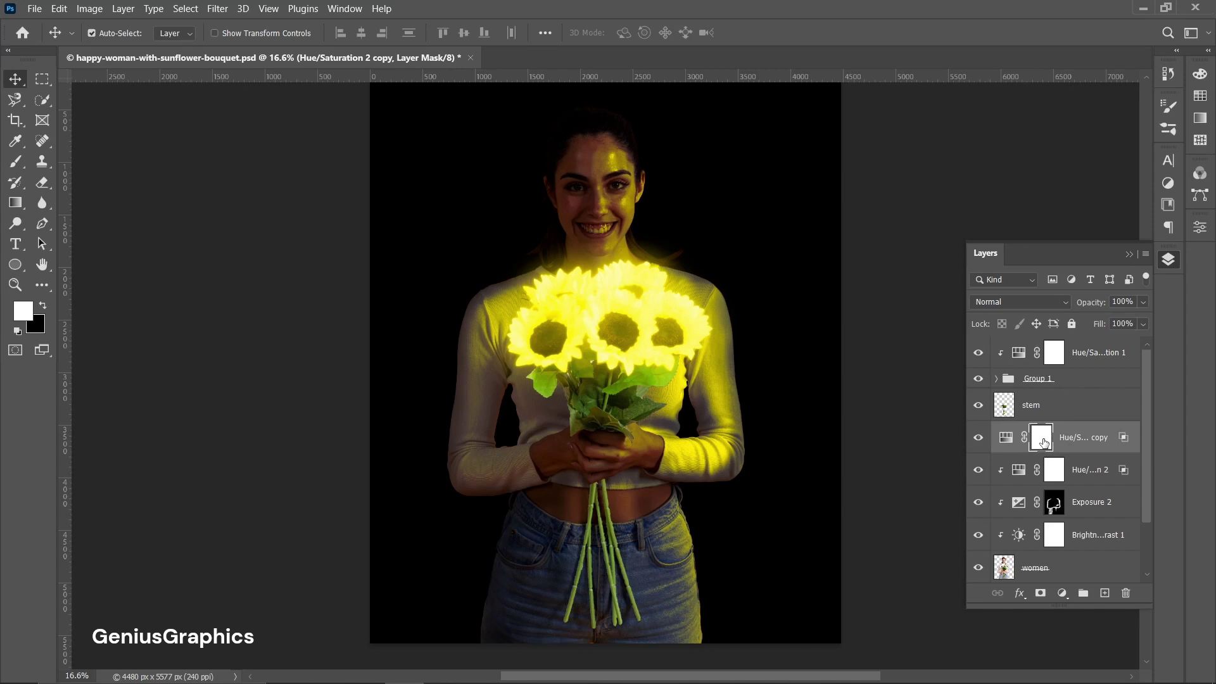
pyautogui.hotkey('ctrl', 'i')
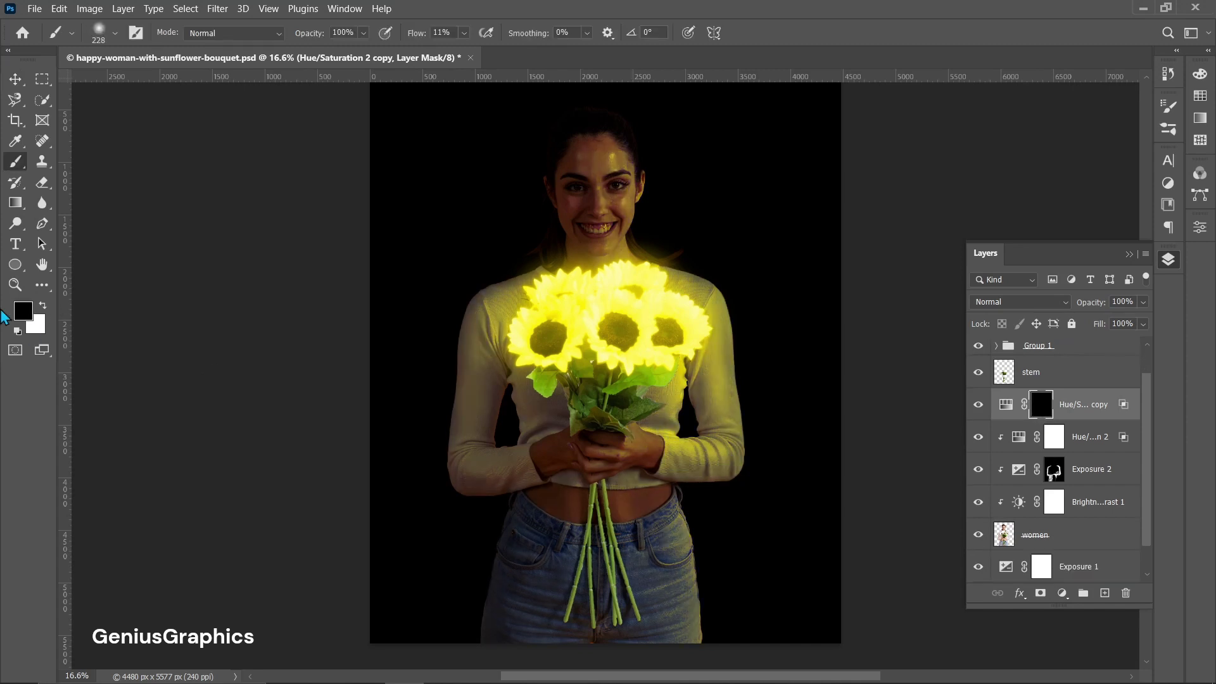
pyautogui.click(42, 306)
# Step: Paint white on the Hue/Saturation 2 copy mask over the face and around the flowers, raising the brush flow to 26%
pyautogui.moveTo(593, 185)
pyautogui.mouseDown()
pyautogui.moveTo(606, 185)
pyautogui.moveTo(594, 182)
pyautogui.mouseUp()
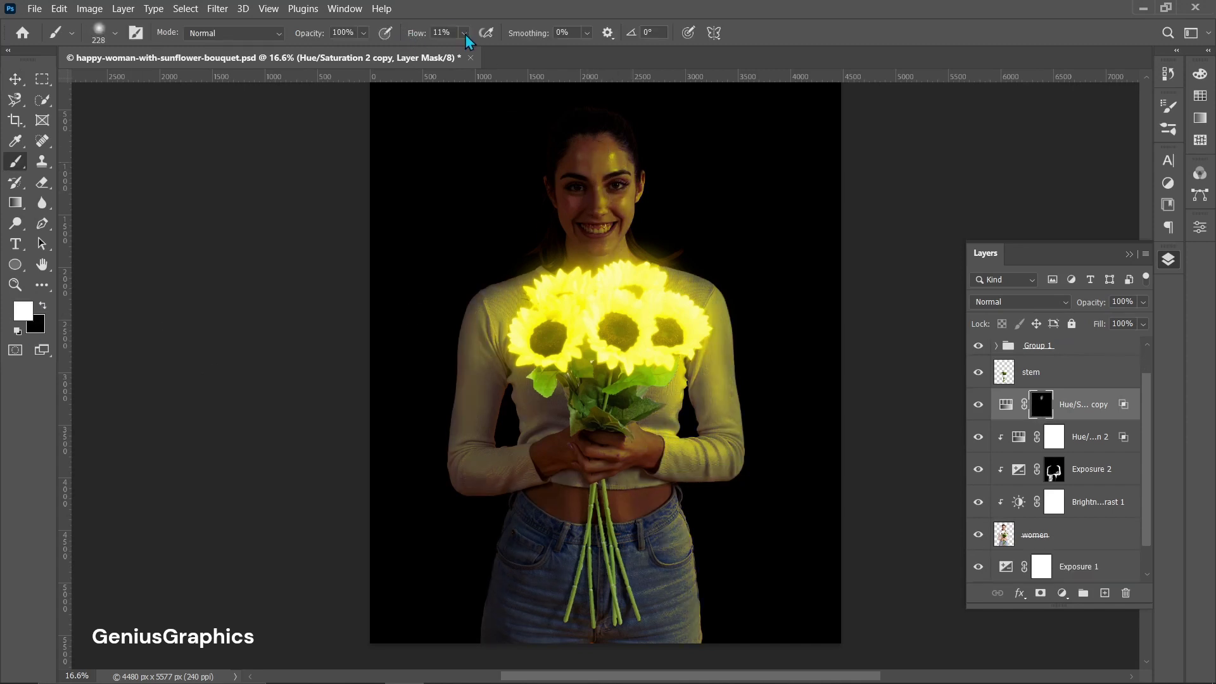
pyautogui.moveTo(465, 34); pyautogui.dragTo(477, 52)
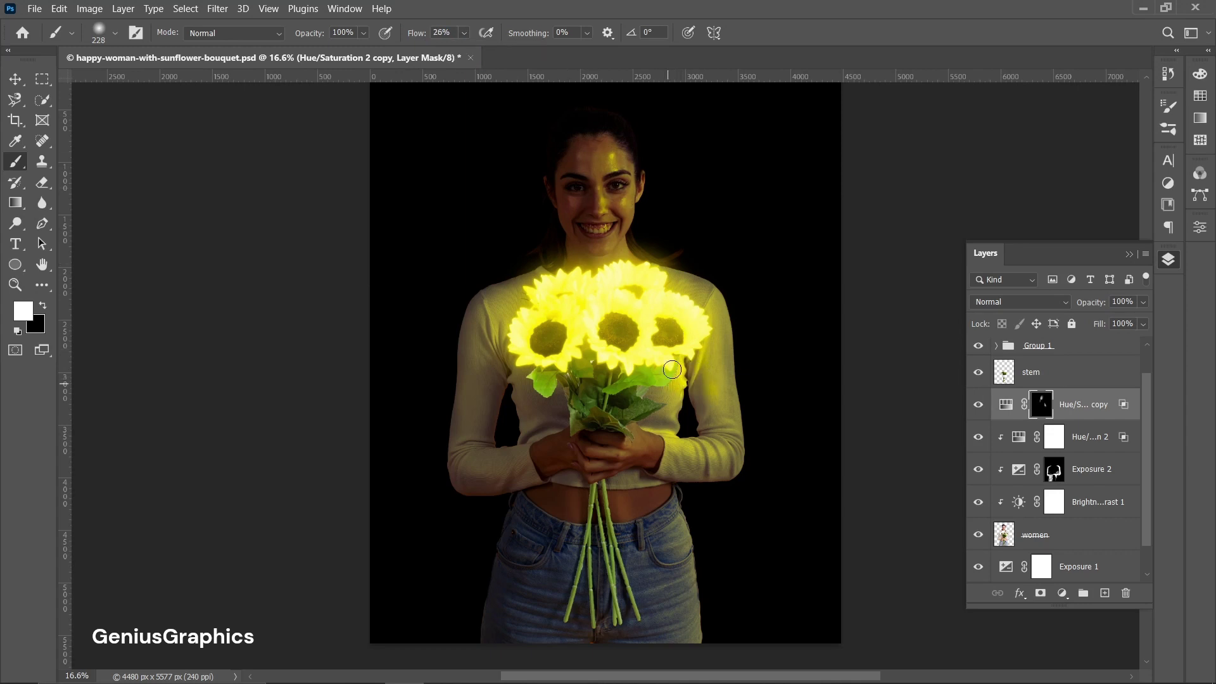
pyautogui.moveTo(604, 305); pyautogui.dragTo(497, 323)
# Step: Set the brush flow to 19% and extend the Hue/Saturation 2 copy mask with strokes over the jeans near the stems
pyautogui.moveTo(464, 33); pyautogui.dragTo(465, 57)
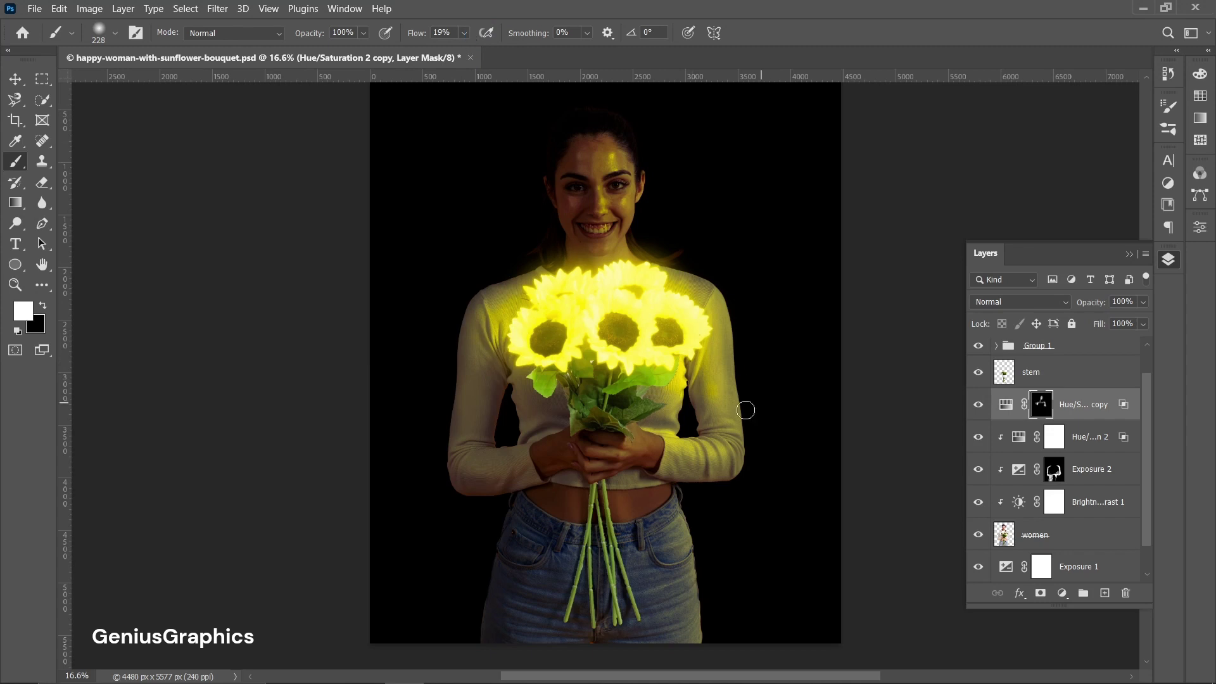
pyautogui.click(43, 306)
pyautogui.click(42, 306)
pyautogui.moveTo(605, 537)
pyautogui.mouseDown()
pyautogui.moveTo(596, 499)
pyautogui.moveTo(597, 553)
pyautogui.moveTo(607, 484)
pyautogui.moveTo(560, 534)
pyautogui.moveTo(583, 485)
pyautogui.moveTo(611, 518)
pyautogui.moveTo(587, 553)
pyautogui.mouseUp()
# Step: Edit the Exposure 1 adjustment above the background, setting gamma correction to 0.45 and slightly lowering its exposure
pyautogui.press('v')
pyautogui.scroll(-1, 1077, 507)
pyautogui.click(1101, 536)
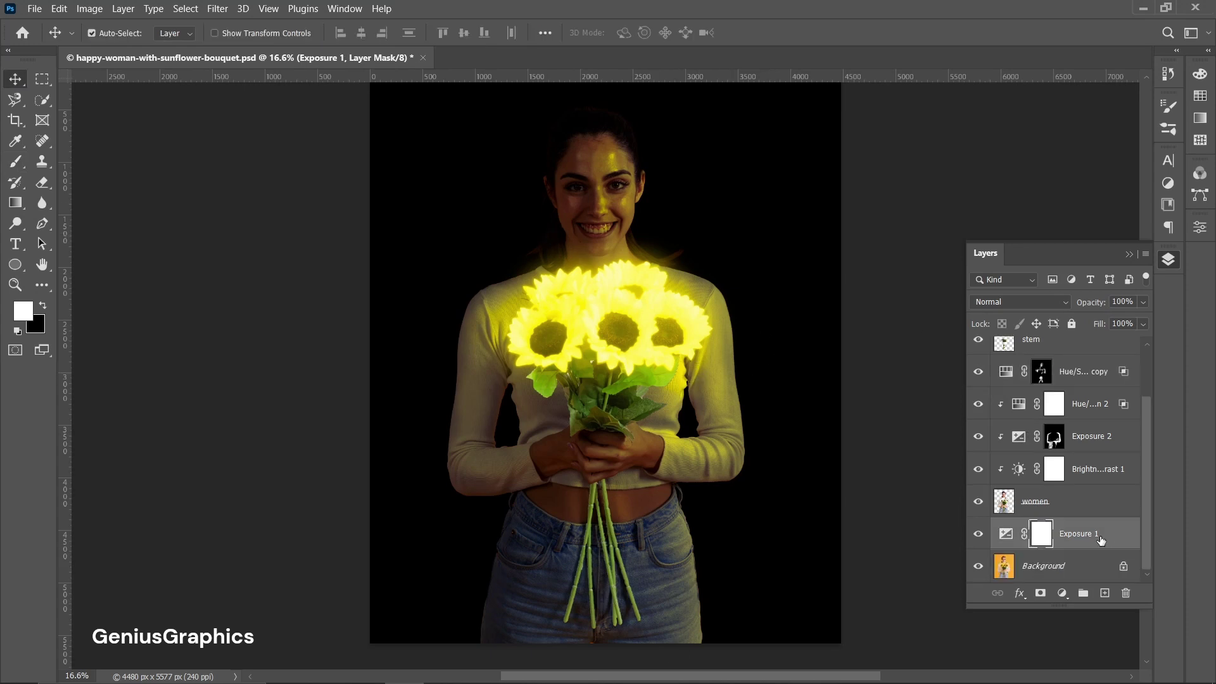
pyautogui.click(1008, 536)
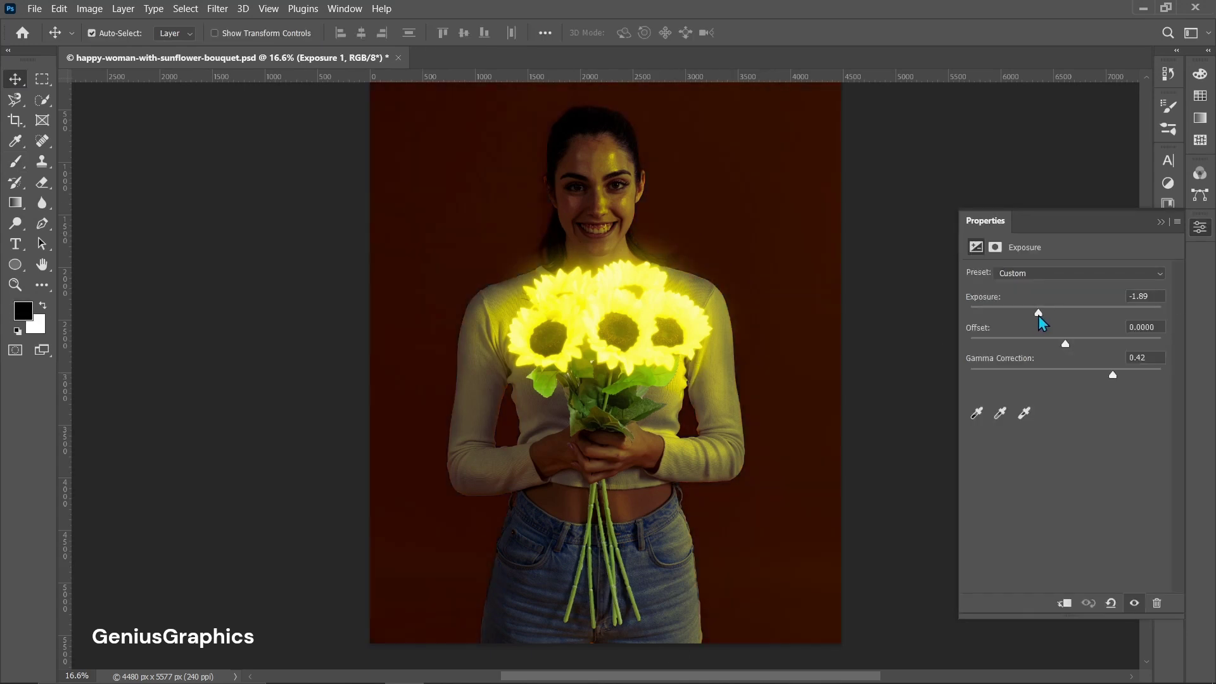
pyautogui.moveTo(1110, 374); pyautogui.dragTo(1110, 376)
pyautogui.moveTo(1036, 318); pyautogui.dragTo(1033, 318)
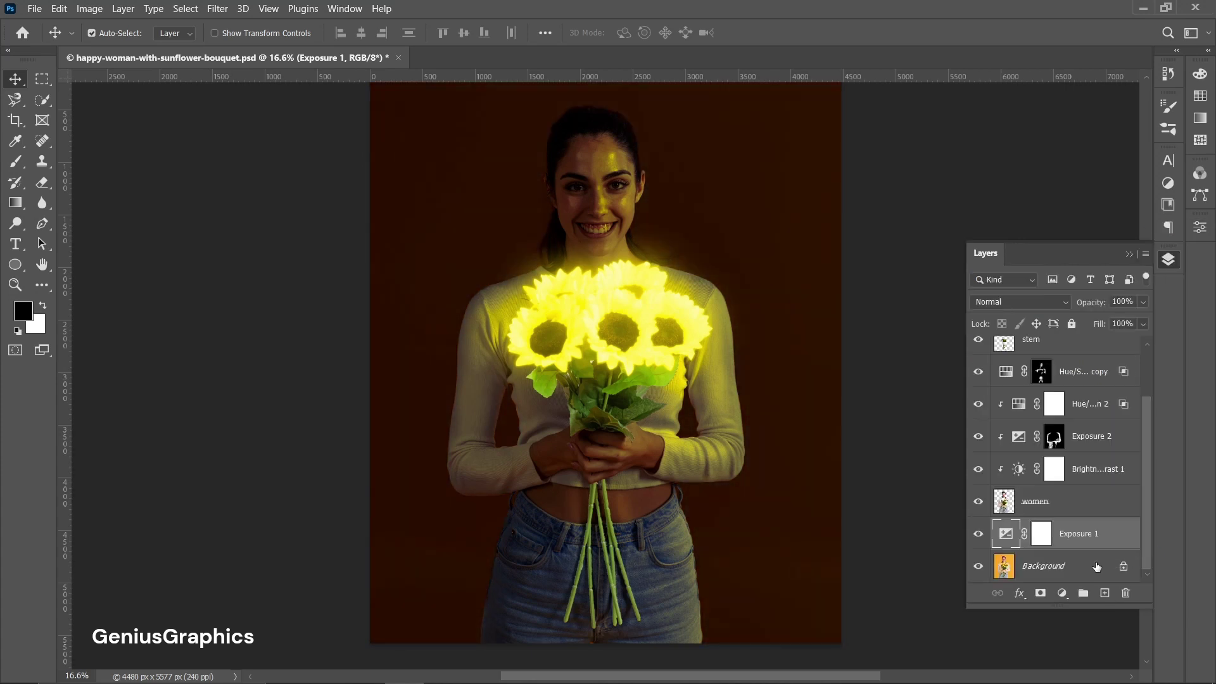
# Step: Set the Exposure 2 adjustment's opacity to 60% and refine its mask with brush strokes over the jeans and inner sleeve
pyautogui.click(1054, 436)
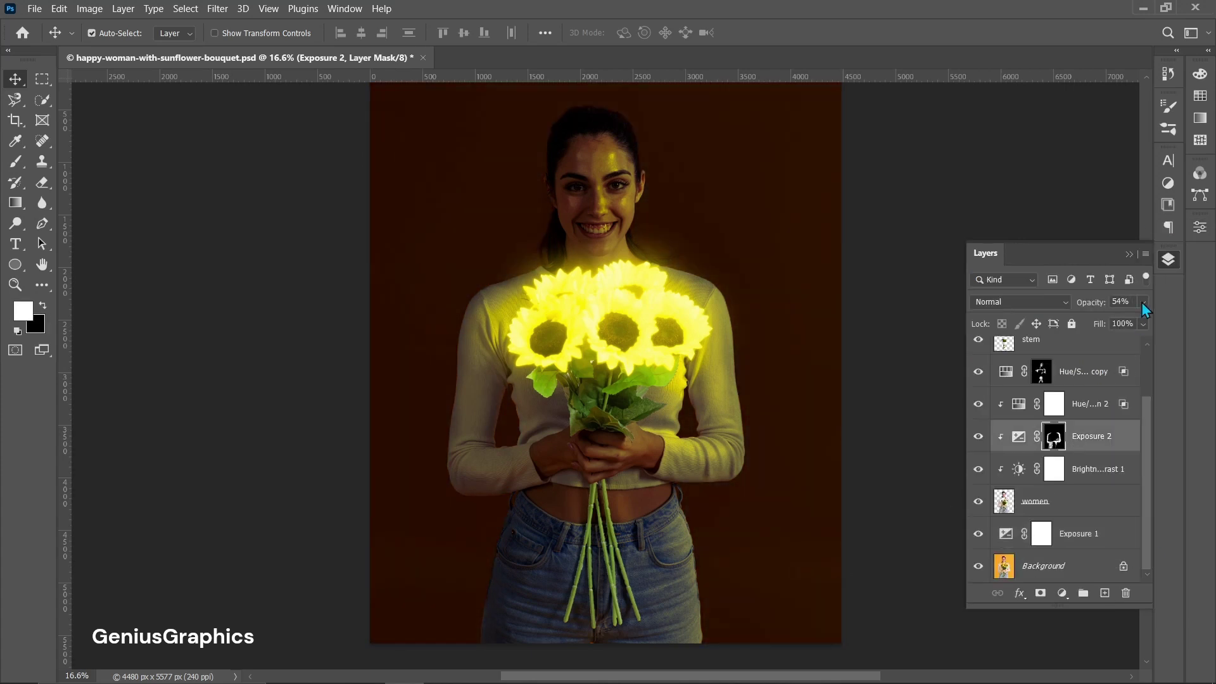
pyautogui.moveTo(1112, 326); pyautogui.dragTo(1112, 325)
pyautogui.press('b')
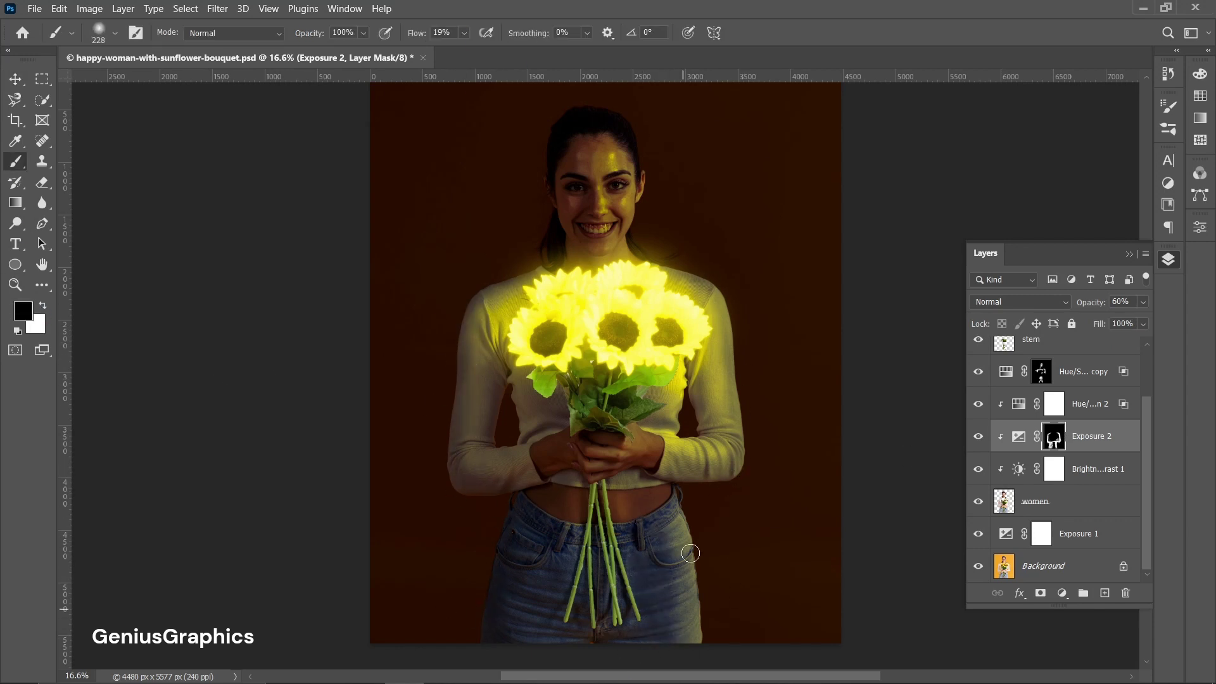
pyautogui.click(1040, 373)
pyautogui.click(1052, 440)
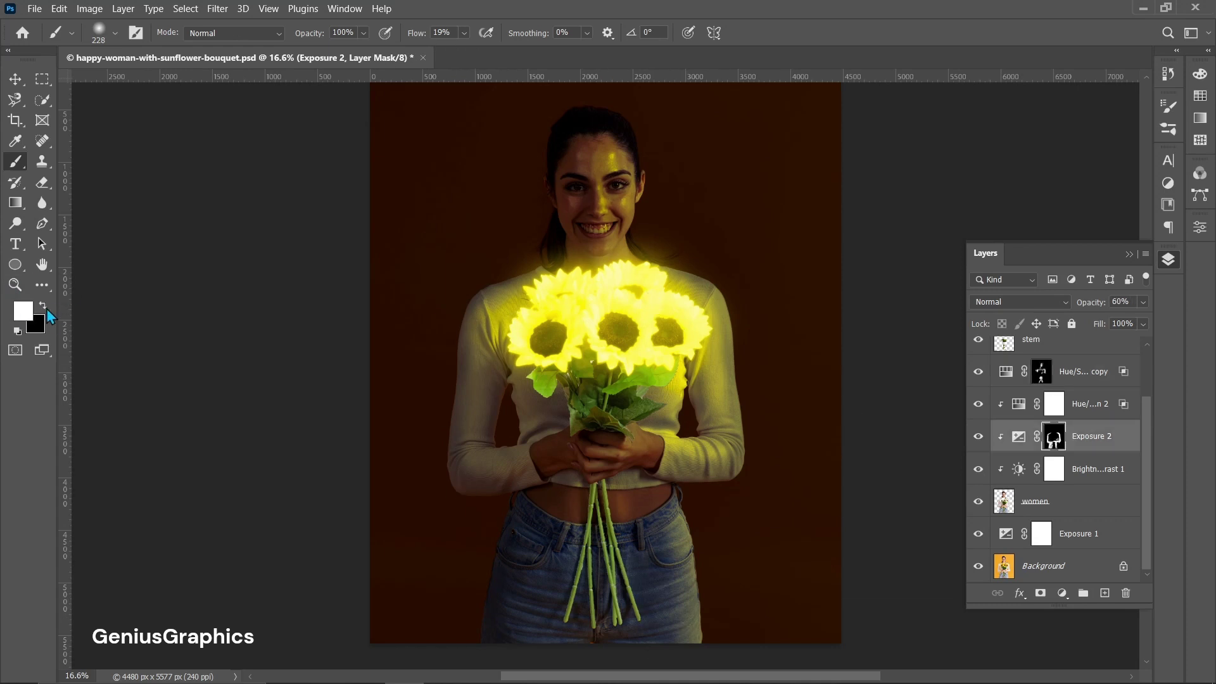
pyautogui.moveTo(698, 371); pyautogui.dragTo(691, 413)
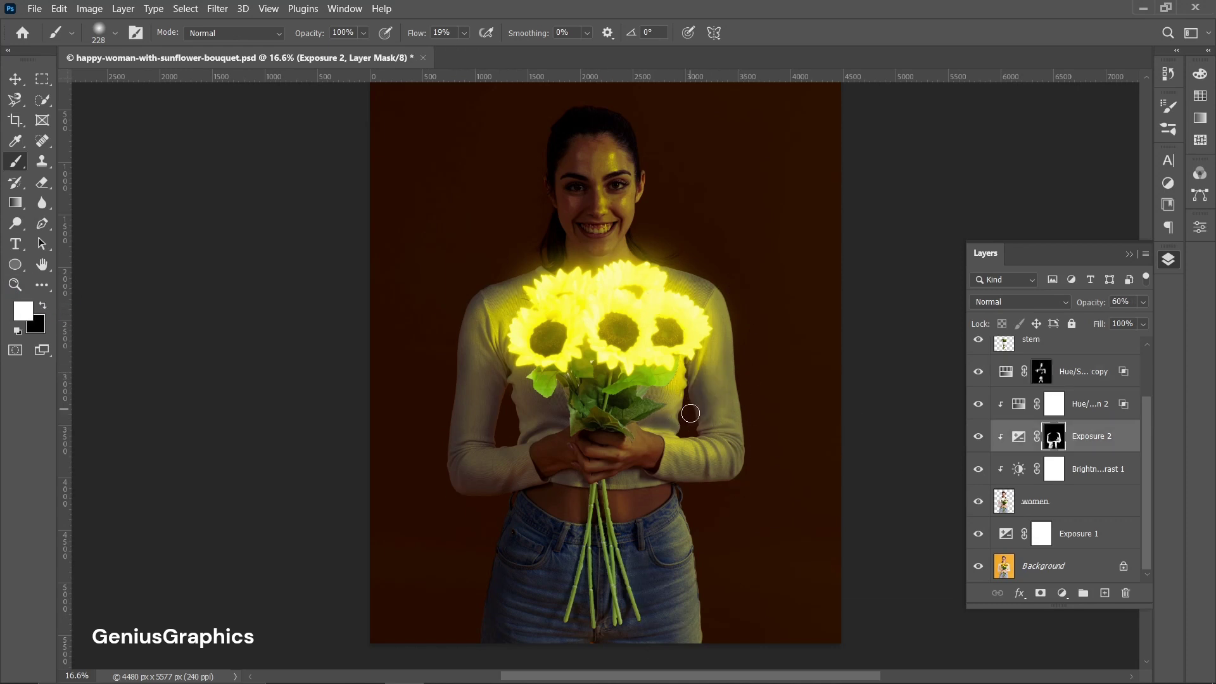
pyautogui.click(15, 80)
# Step: Touch up the Exposure 2 mask in white around the waist and torso, using brush flows of 36% and 21%
pyautogui.scroll(2, 1039, 518)
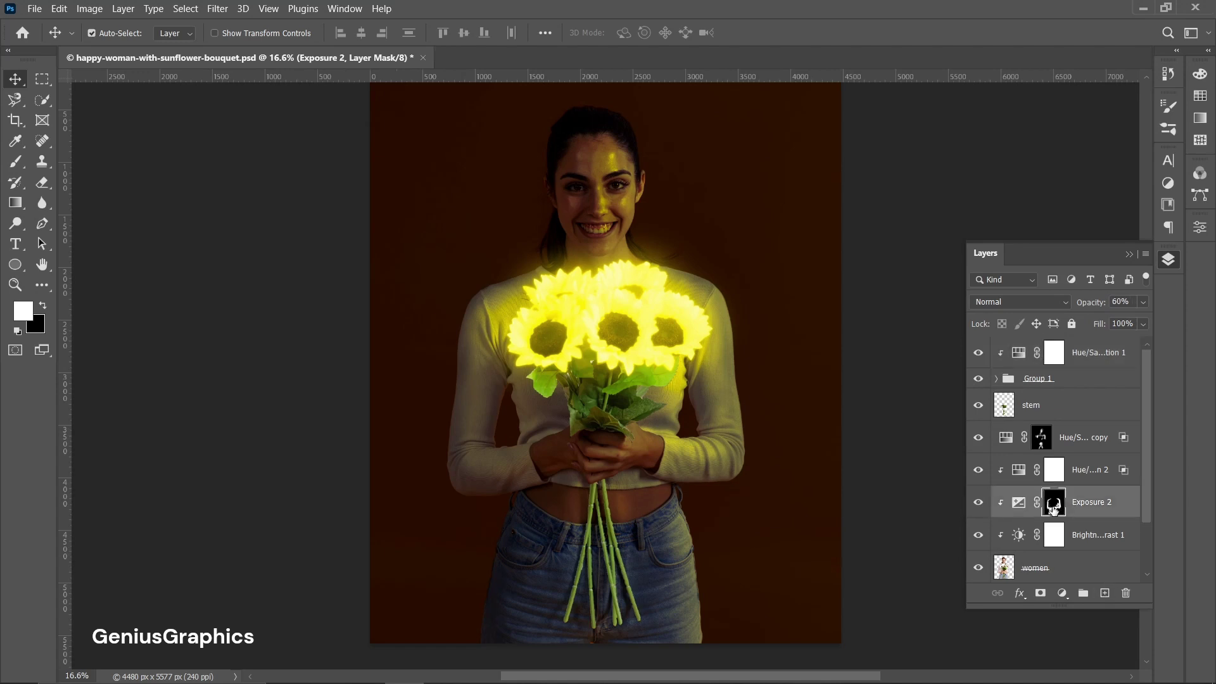
pyautogui.press('b')
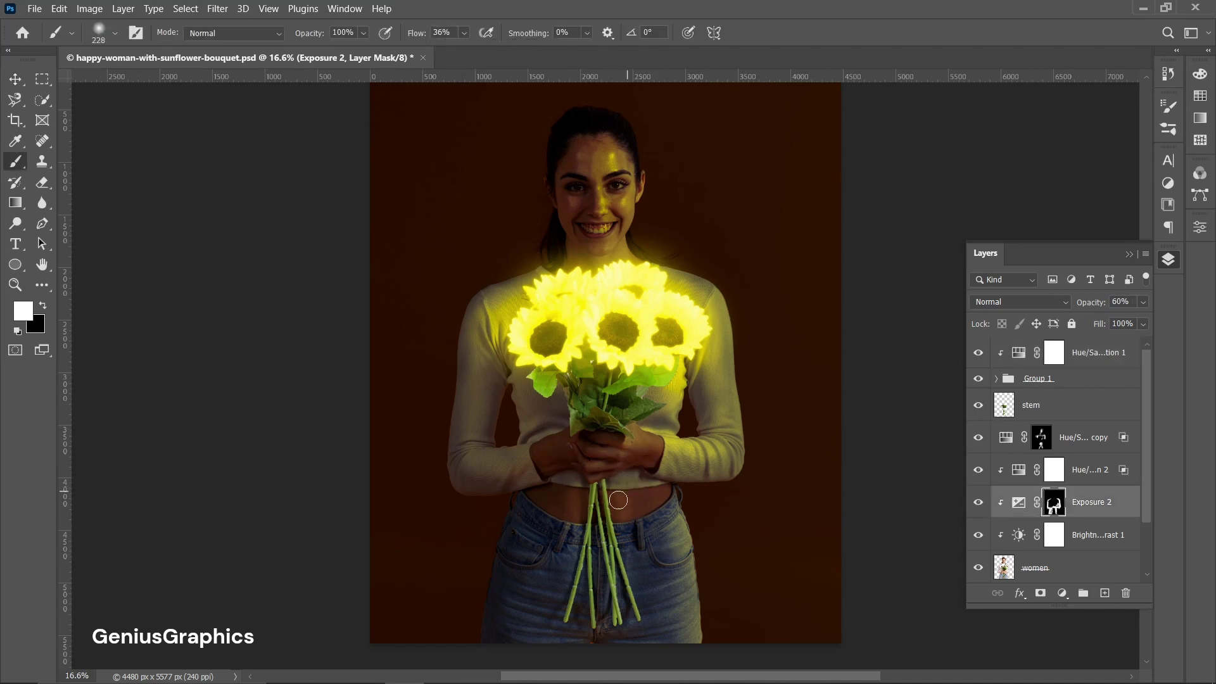
pyautogui.click(465, 33)
pyautogui.moveTo(472, 51); pyautogui.dragTo(460, 50)
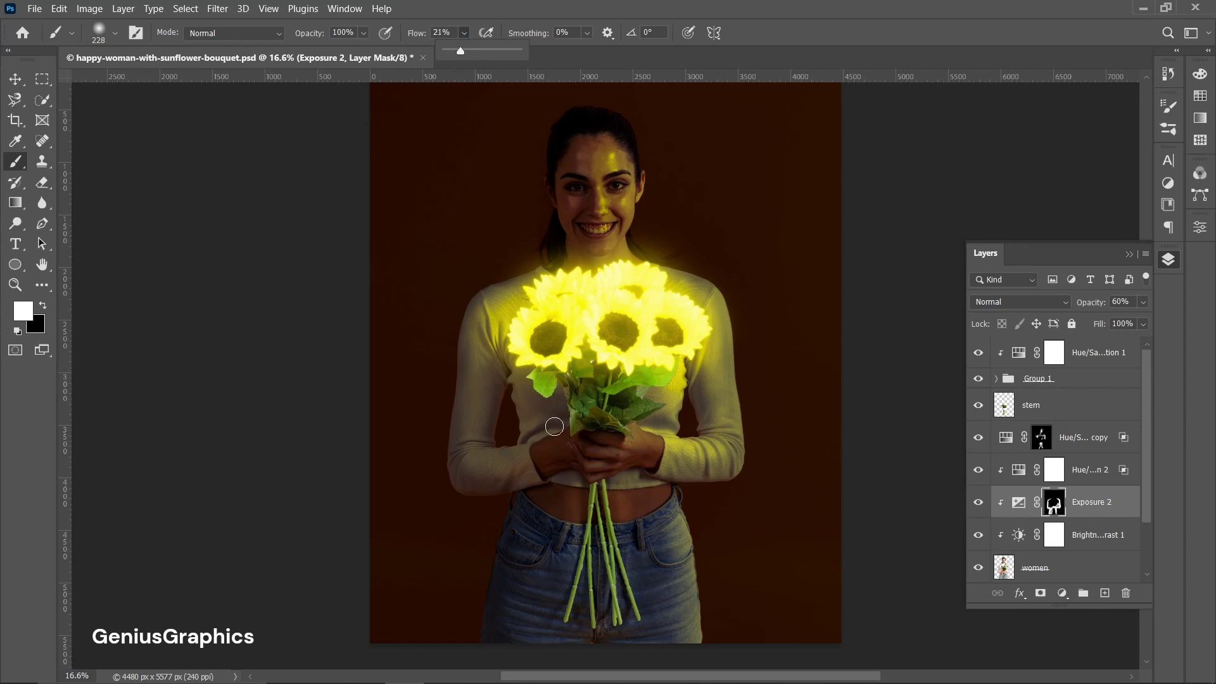
pyautogui.click(15, 80)
# Step: Add a new empty layer above Hue/Saturation 1 and activate the Brush tool for painting on it
pyautogui.hotkey('alt', '.')
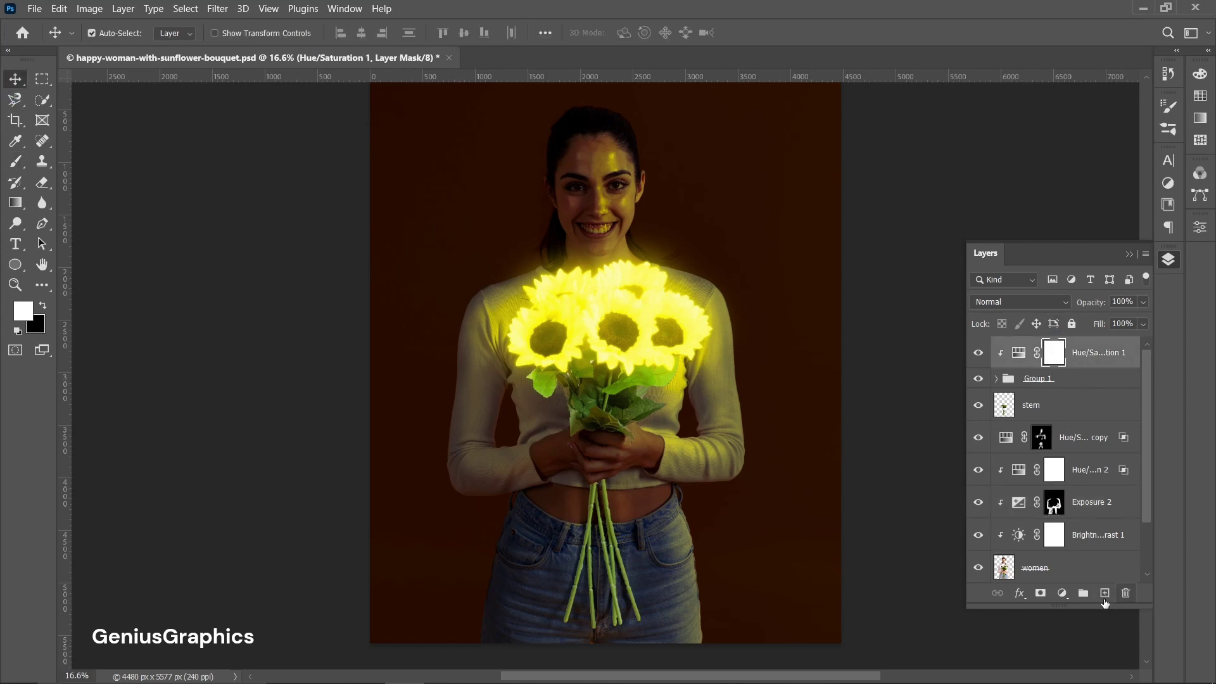
pyautogui.click(1104, 594)
pyautogui.press('b')
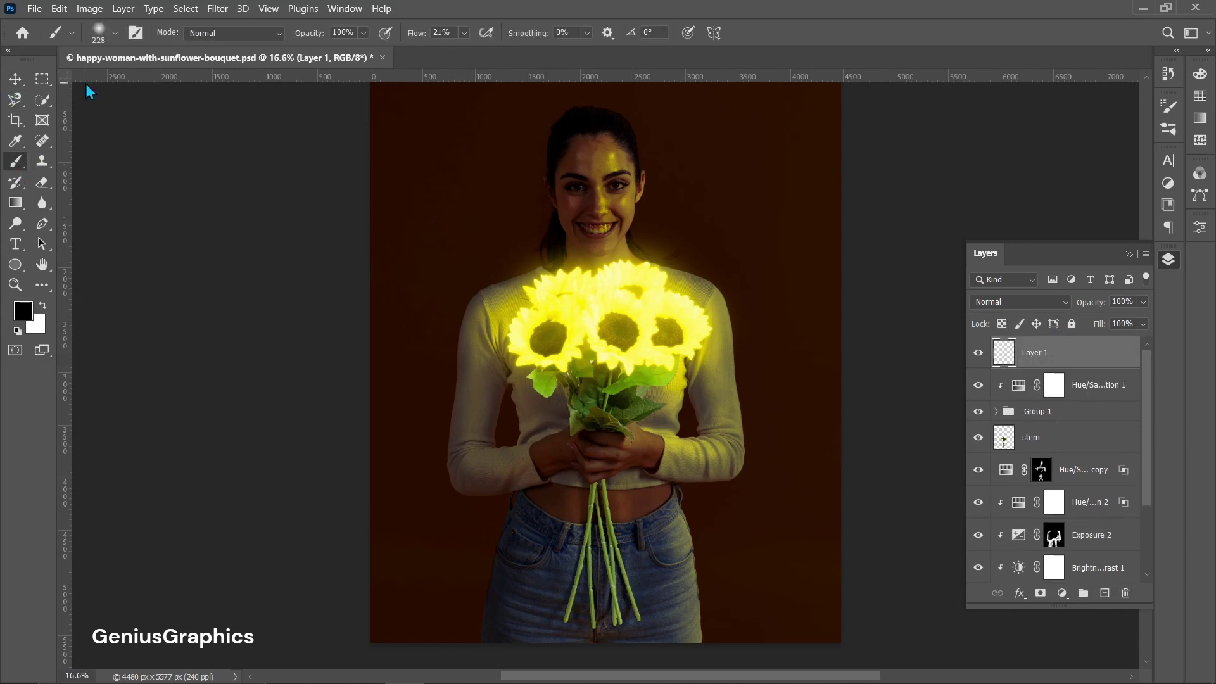
# Step: Choose the Kyle's Spatter Brushes - Pressure Control brush from the special effects set, with size 202 px and spacing 21%
pyautogui.click(115, 33)
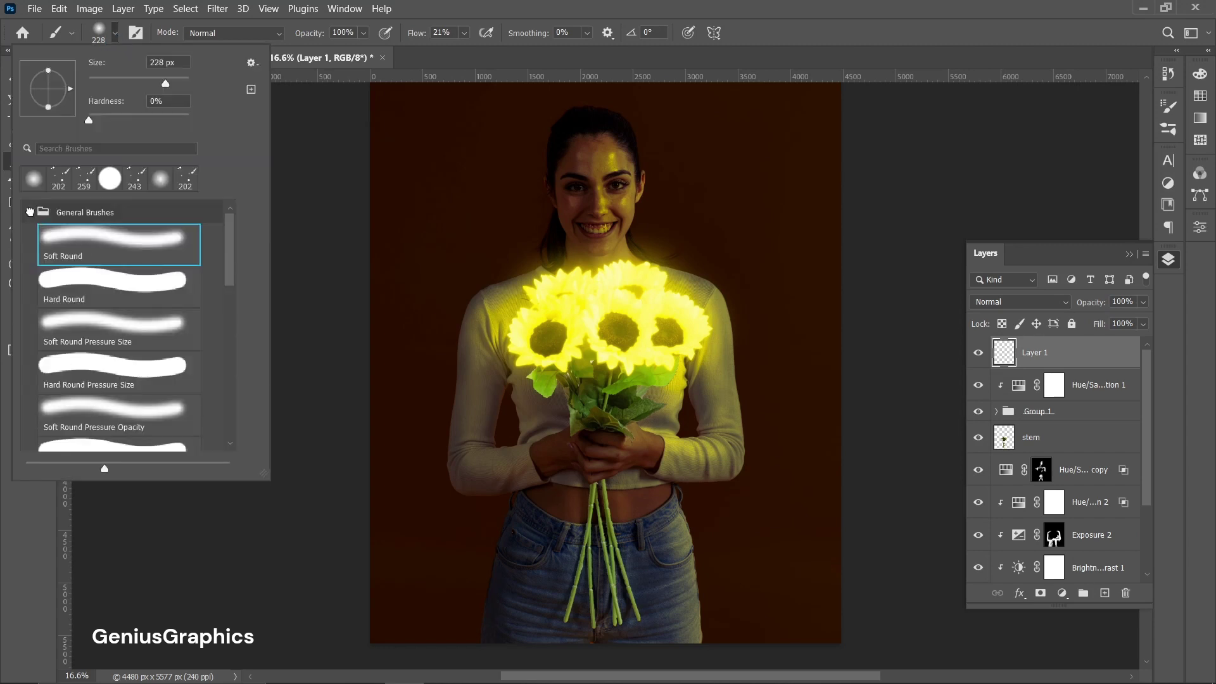
pyautogui.click(30, 211)
pyautogui.scroll(-1, 81, 327)
pyautogui.click(130, 374)
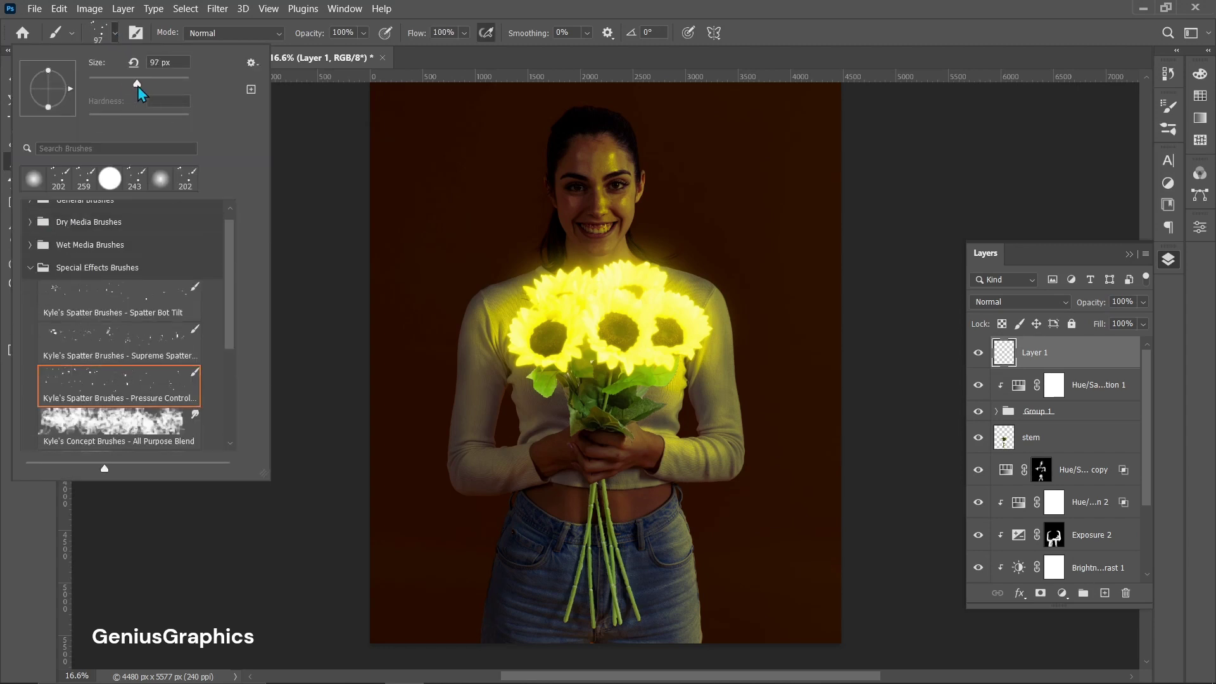
pyautogui.moveTo(138, 86); pyautogui.dragTo(165, 86)
pyautogui.click(30, 270)
pyautogui.click(134, 33)
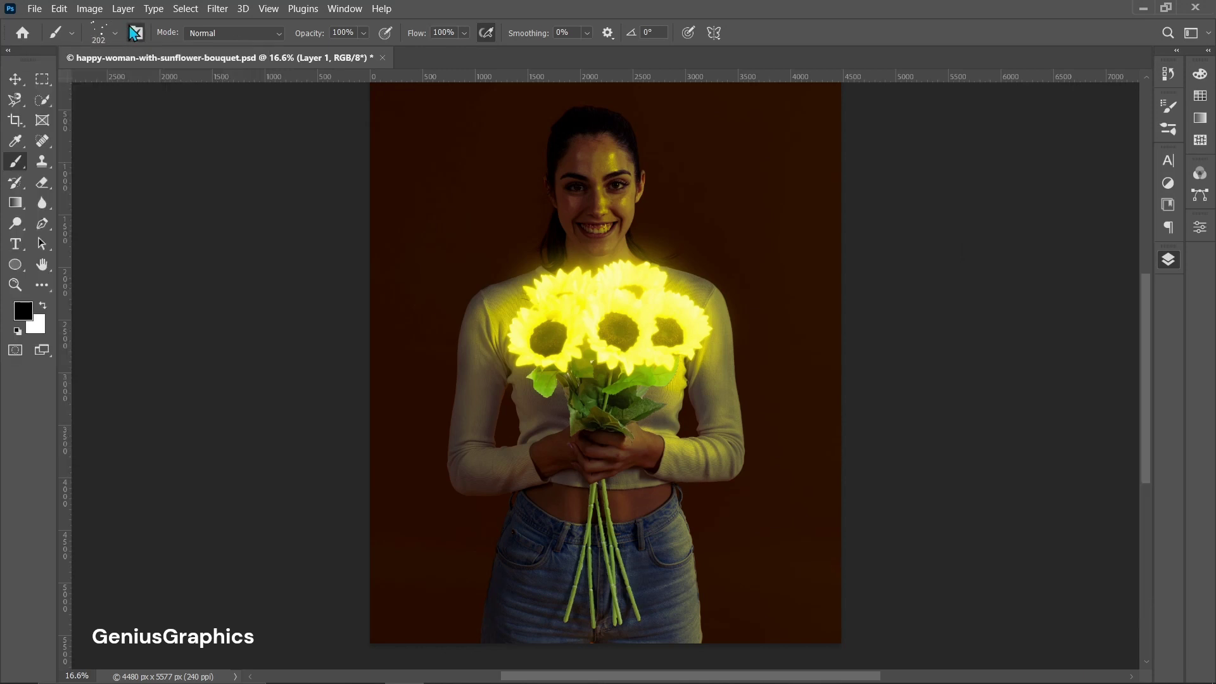
pyautogui.moveTo(989, 372); pyautogui.dragTo(999, 373)
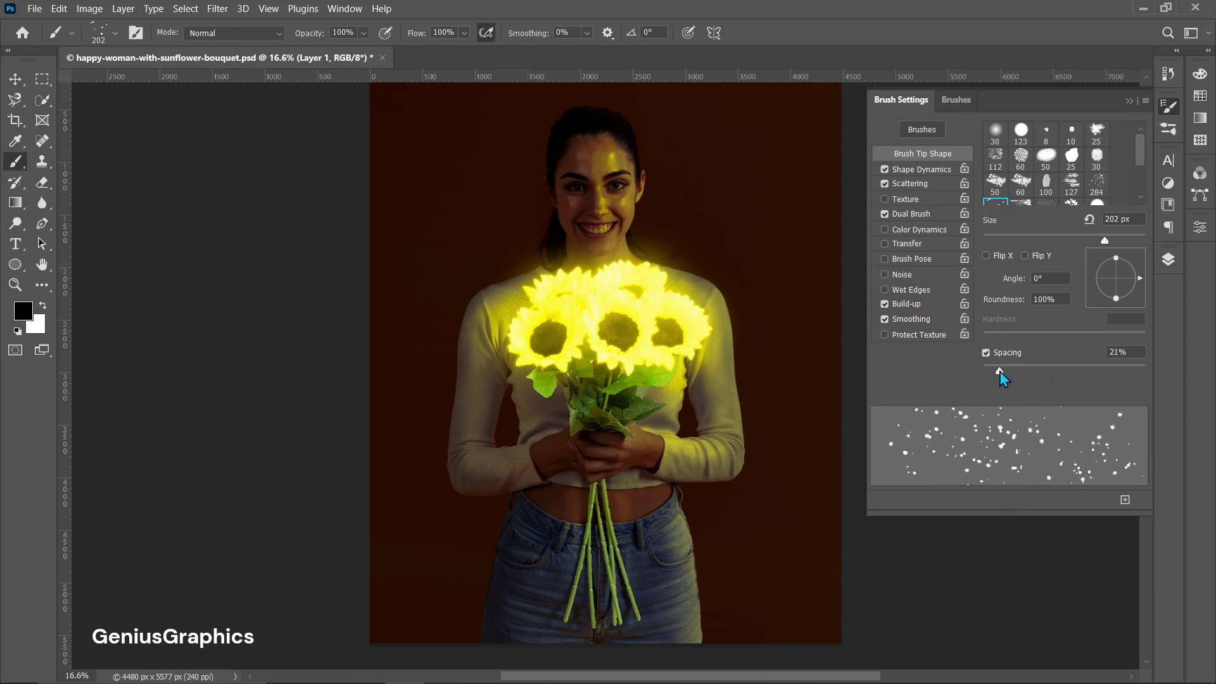
pyautogui.click(1129, 101)
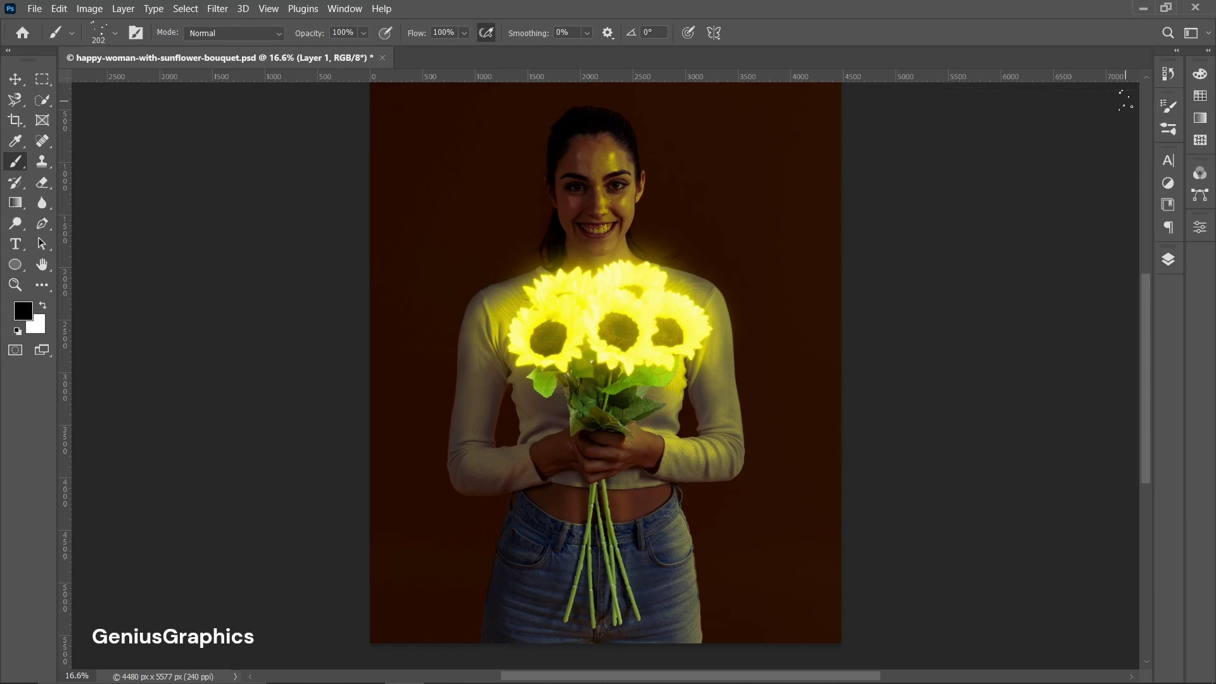
# Step: Make white the foreground colour, undo the trial strokes and paint white spatter specks around the sunflower bouquet on the new layer
pyautogui.click(1165, 255)
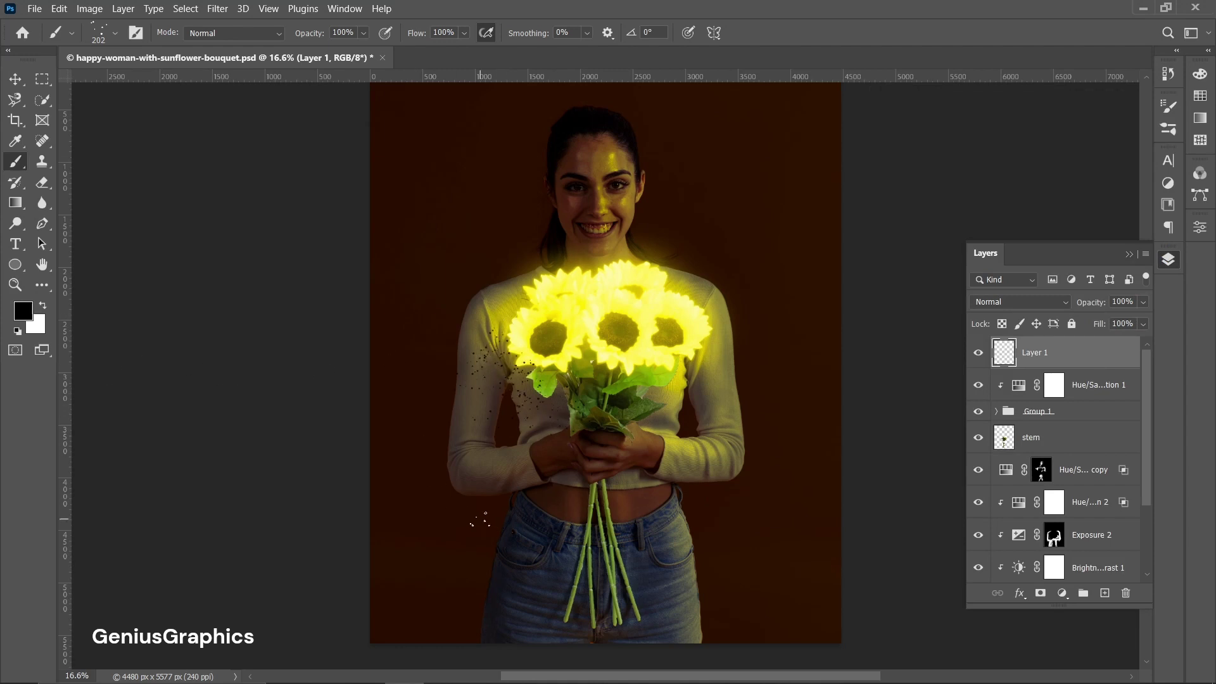
pyautogui.click(43, 306)
pyautogui.moveTo(548, 415)
pyautogui.mouseDown()
pyautogui.moveTo(517, 422)
pyautogui.moveTo(504, 355)
pyautogui.mouseUp()
pyautogui.hotkey('ctrl', 'z')
pyautogui.hotkey('ctrl', 'z')
pyautogui.moveTo(555, 408); pyautogui.dragTo(503, 342)
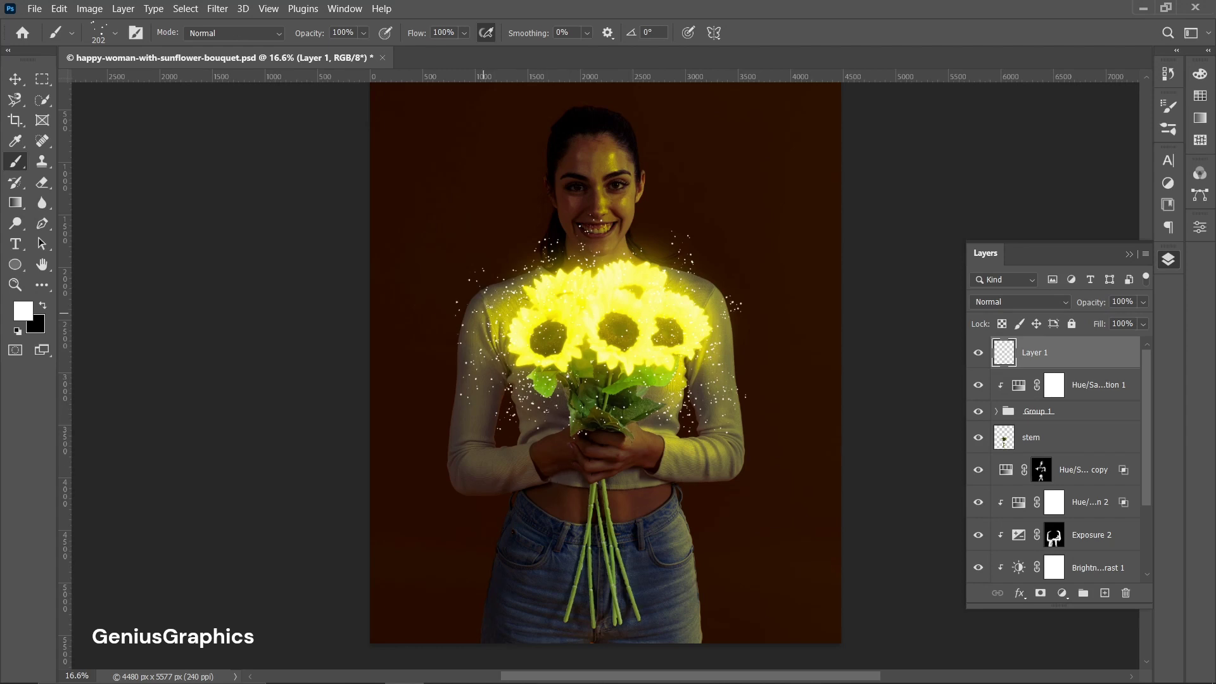
# Step: Rename the spatter layer as sparkle and convert it to a smart object
pyautogui.doubleClick(1039, 353)
pyautogui.write('sparkle')
pyautogui.press('Return')
pyautogui.rightClick(1101, 359)
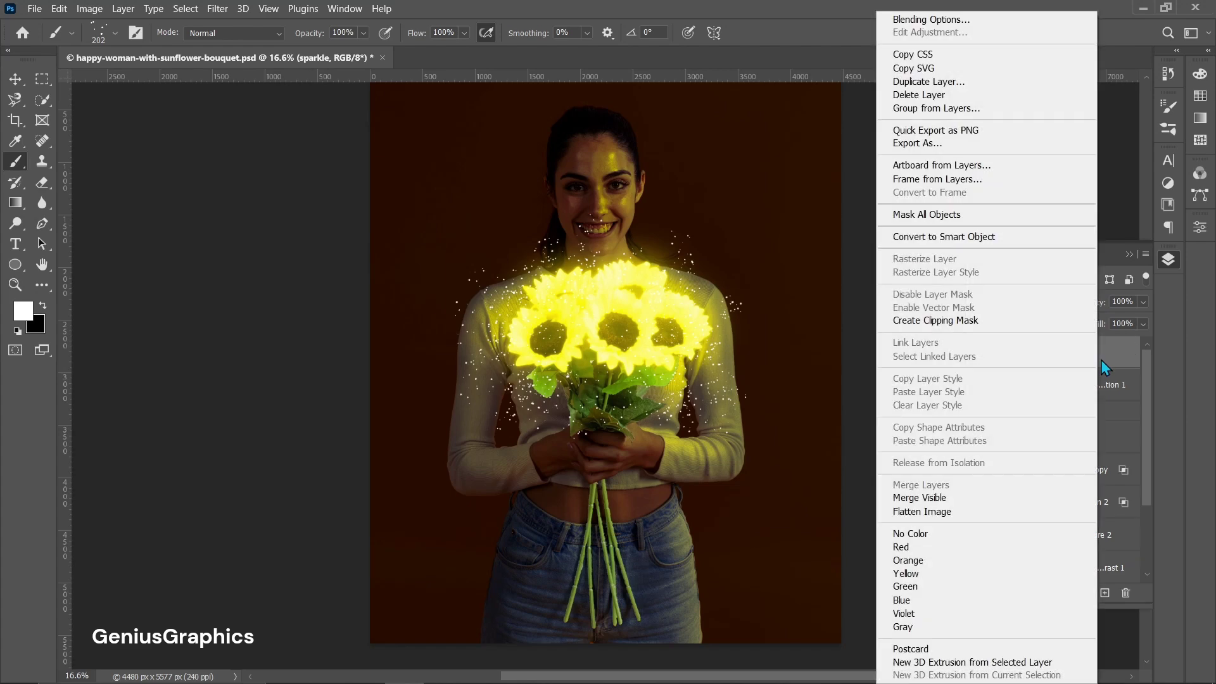
pyautogui.click(970, 240)
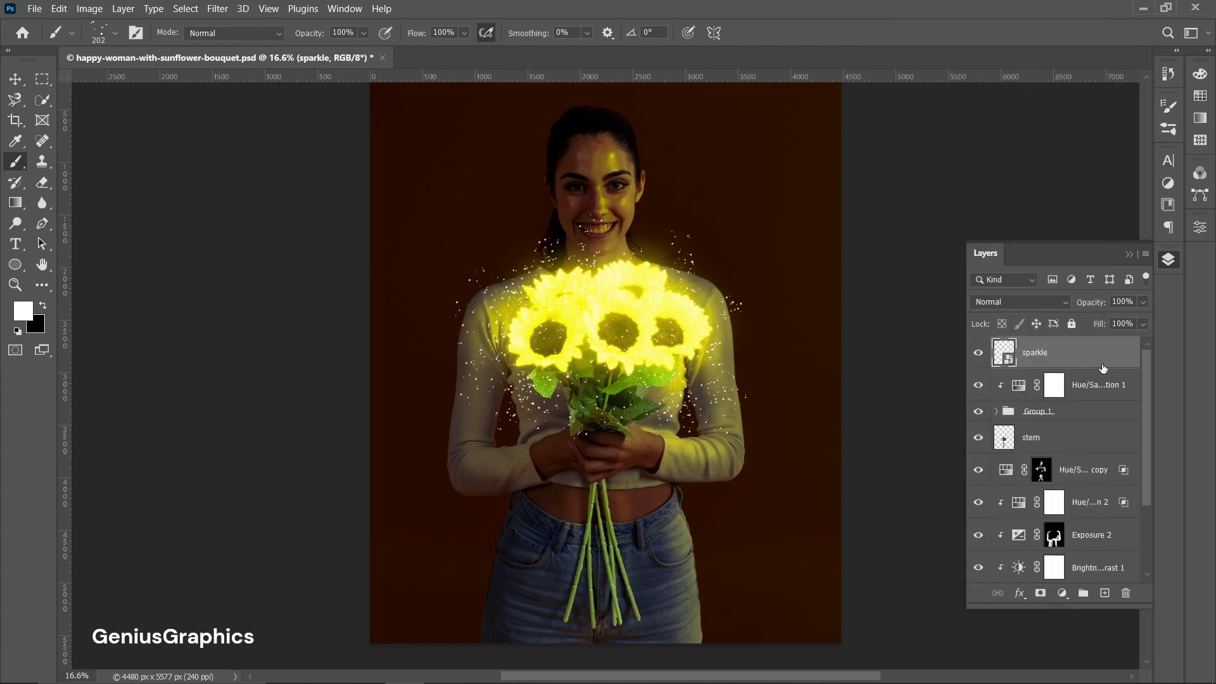
# Step: Duplicate the sparkle layer in Screen blend mode and group the copy with the original
pyautogui.hotkey('ctrl', 'j')
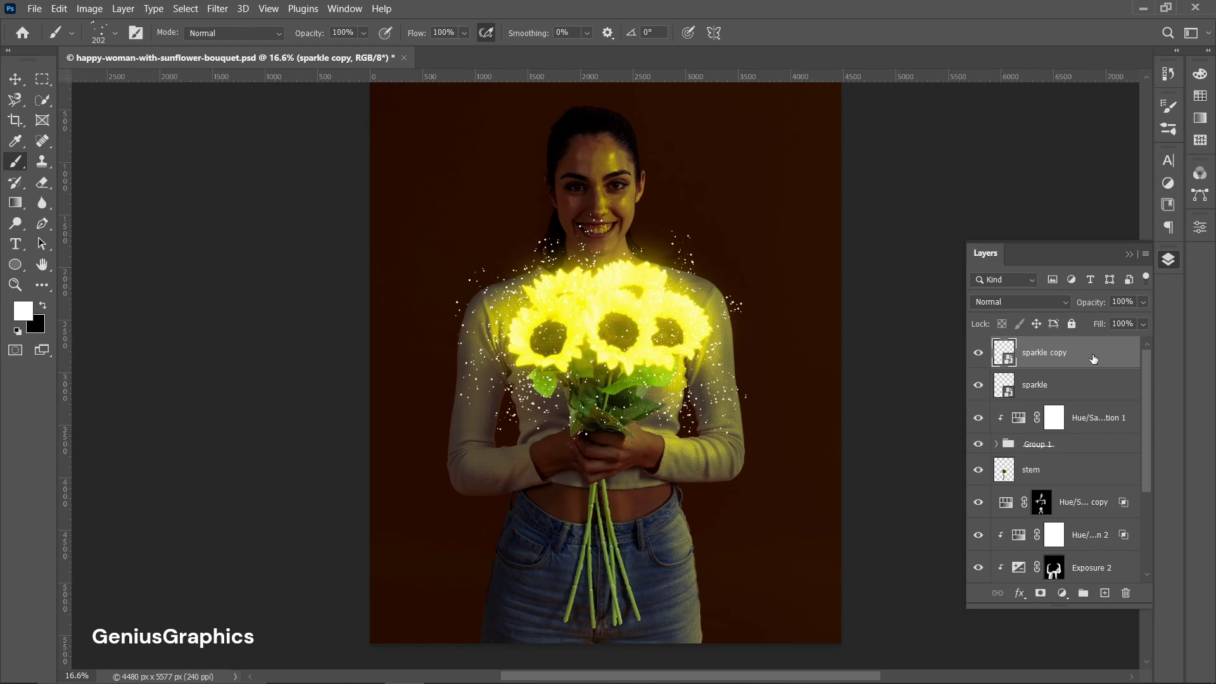
pyautogui.click(1019, 301)
pyautogui.click(1058, 403)
pyautogui.keyDown('shift'); pyautogui.click(1086, 385); pyautogui.keyUp('shift')
pyautogui.hotkey('ctrl', 'g')
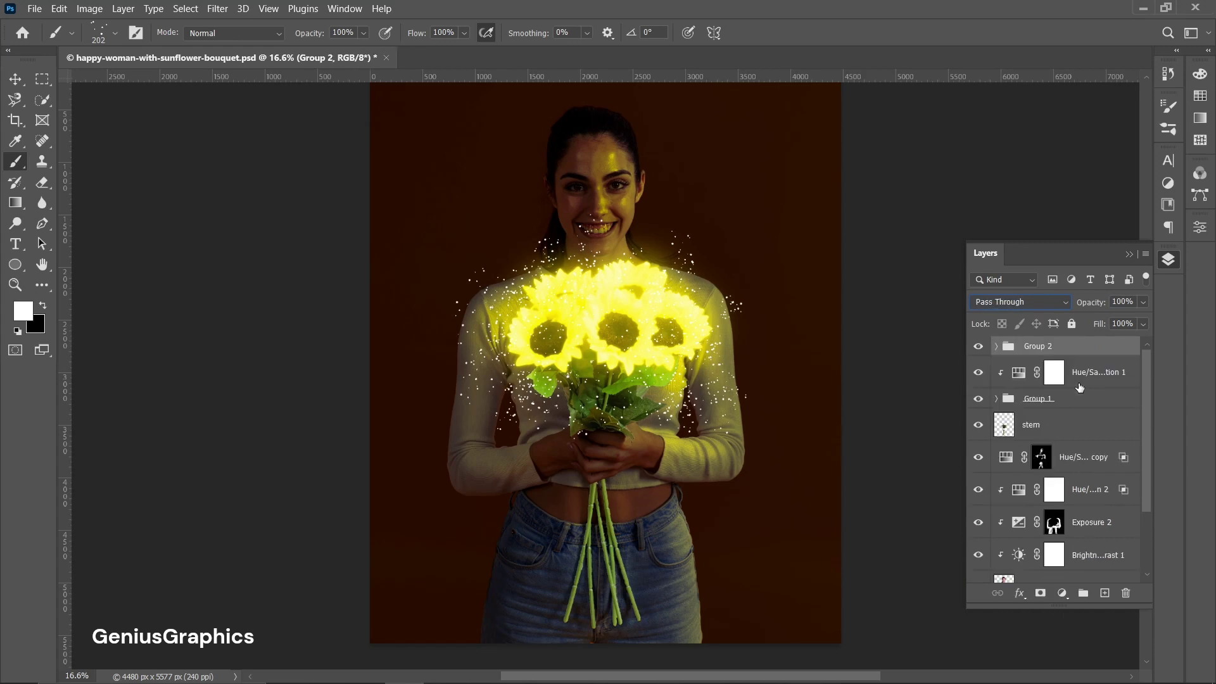
# Step: Expand the sparkle group and apply a Gaussian Blur with a 5-pixel radius to the sparkle copy layer
pyautogui.click(996, 347)
pyautogui.click(1095, 377)
pyautogui.click(217, 8)
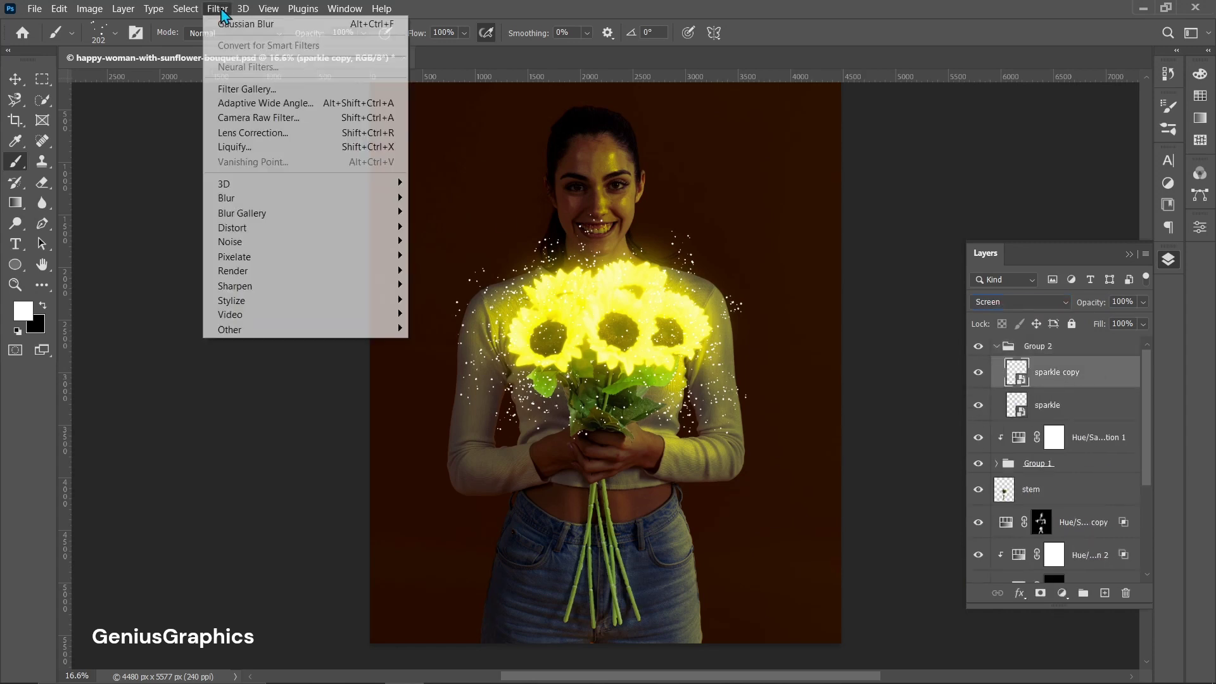
pyautogui.moveTo(245, 199)
pyautogui.click(455, 260)
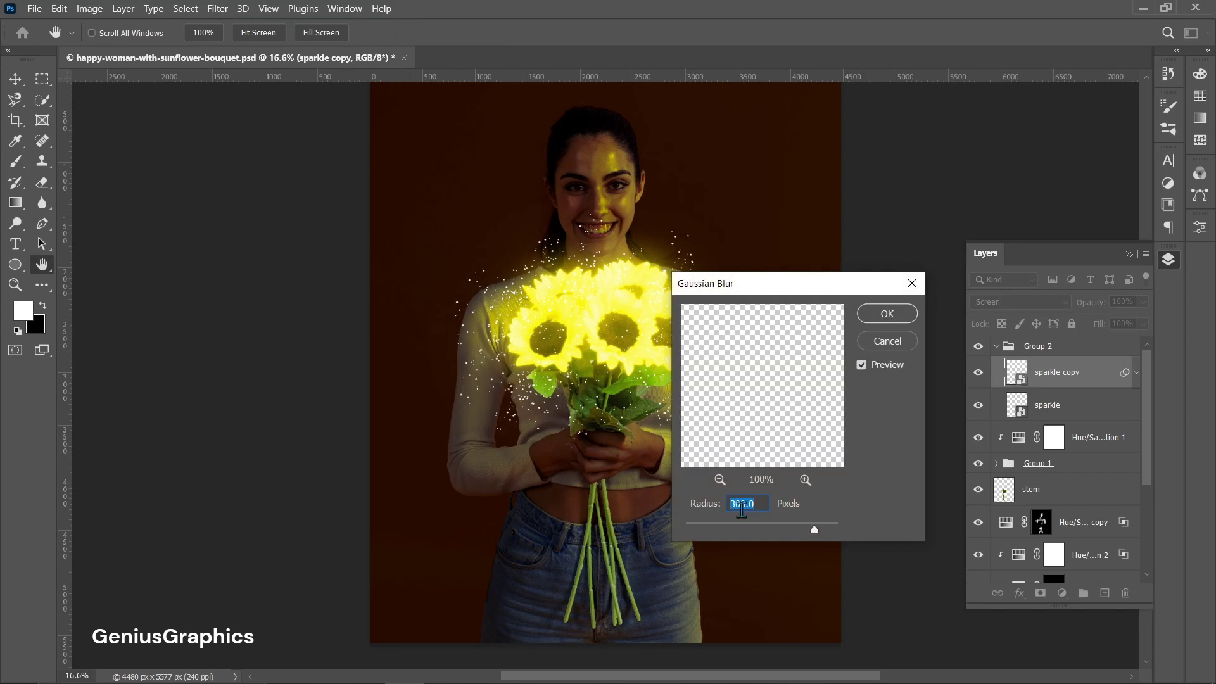
pyautogui.press('Return')
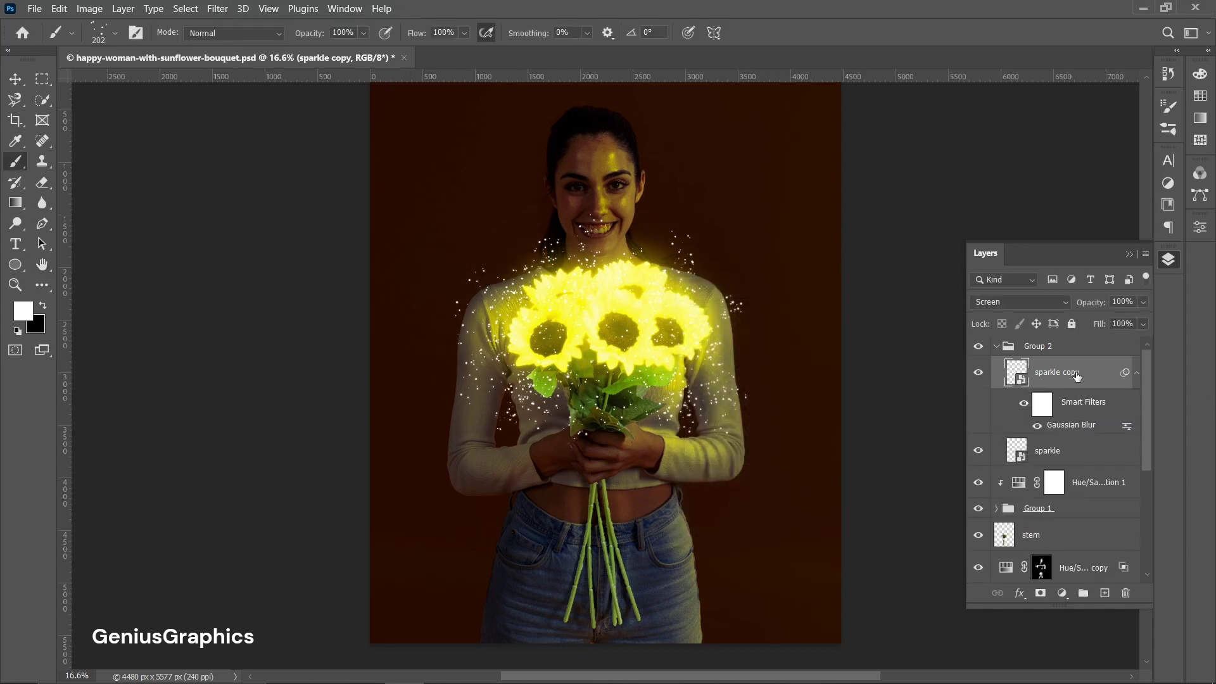
# Step: Duplicate the blurred sparkle copy and set the duplicate's Gaussian Blur radius to 15 pixels
pyautogui.hotkey('ctrl', 'j')
pyautogui.doubleClick(1077, 426)
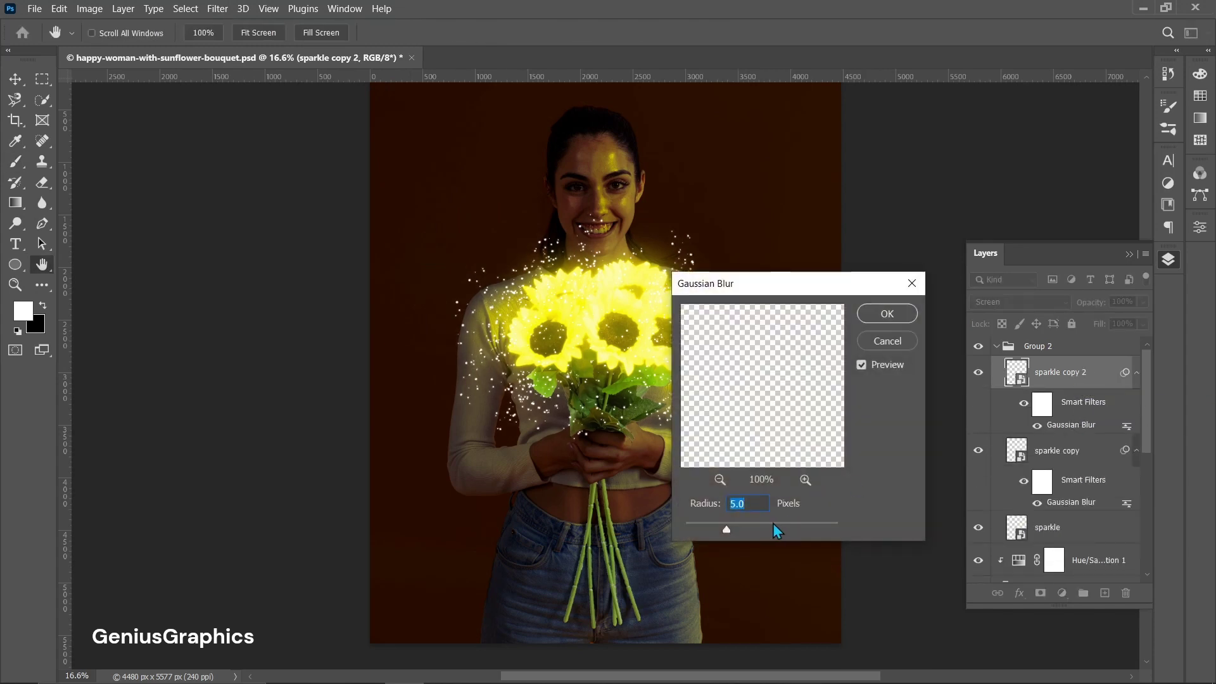
pyautogui.write('15')
pyautogui.press('Return')
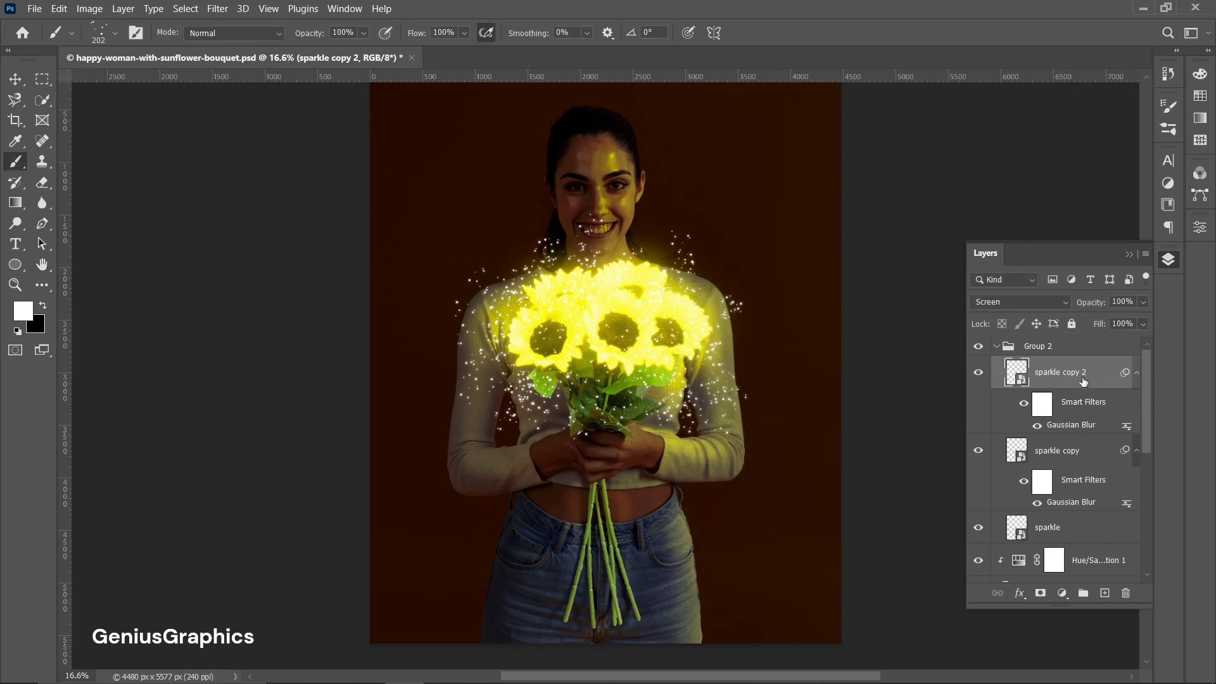
# Step: Duplicate the sparkle copy 2 layer and change the new duplicate's Gaussian Blur radius
pyautogui.hotkey('ctrl', 'j')
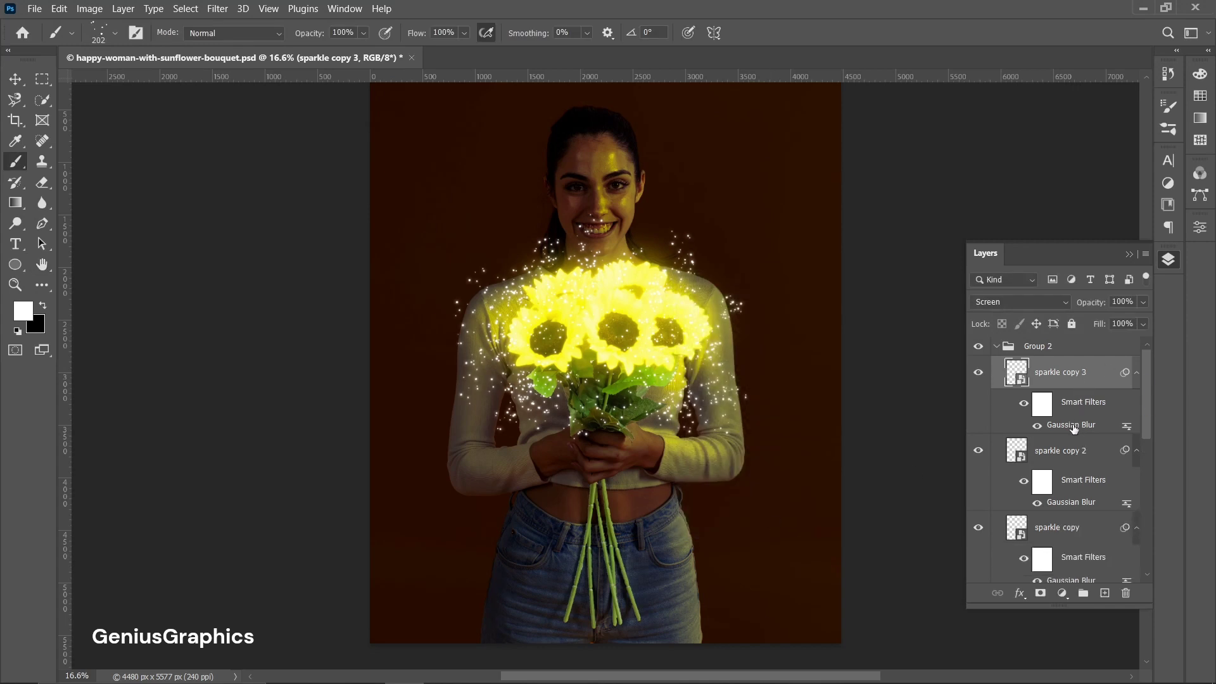
pyautogui.doubleClick(1073, 425)
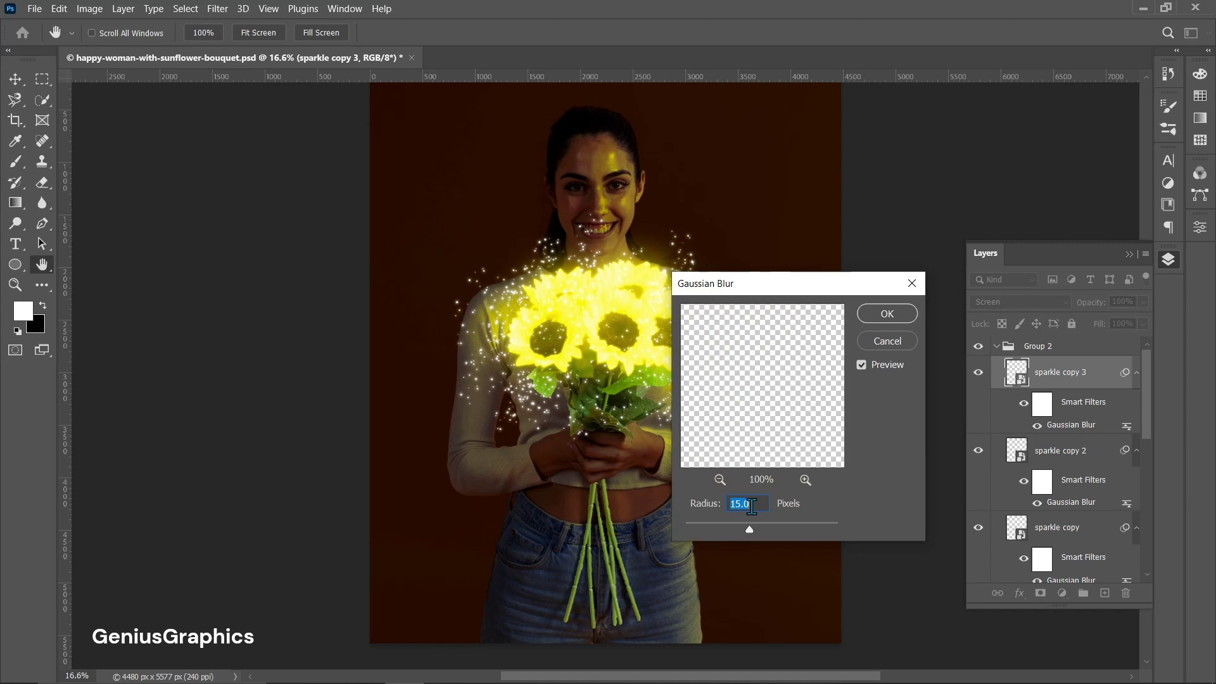
pyautogui.write('1600')
pyautogui.press('Return')
pyautogui.press('b')
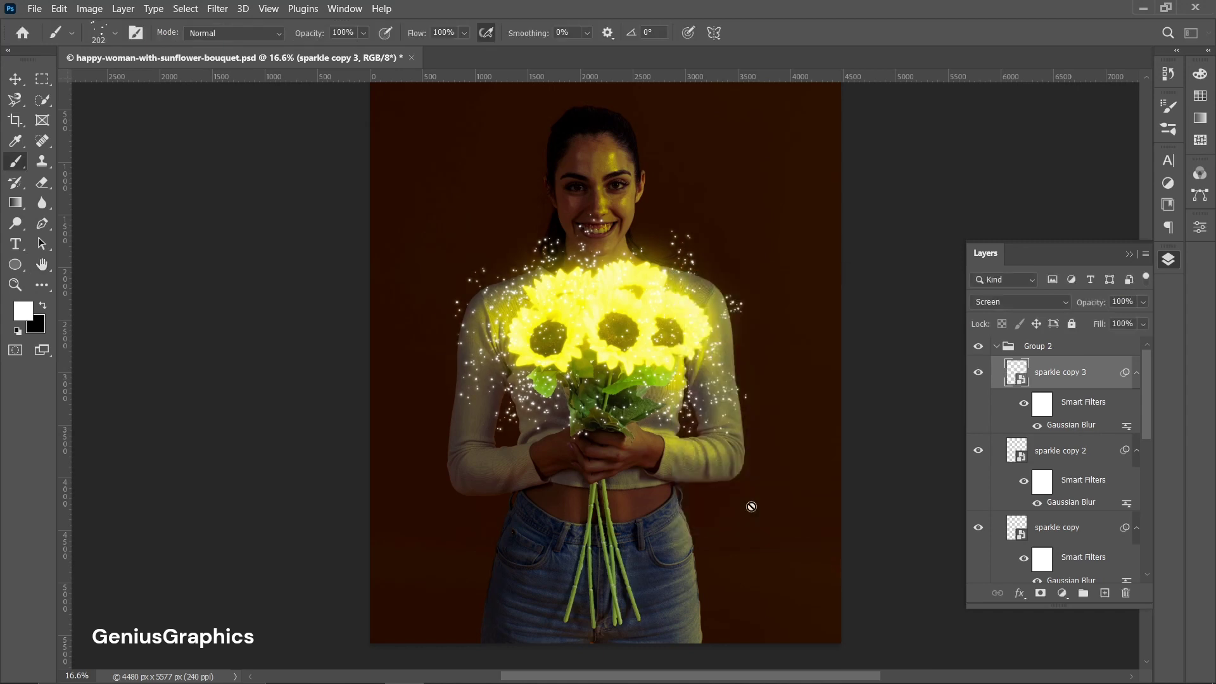
# Step: Check the Gaussian Blur radius of the sparkle copy 2 layer
pyautogui.doubleClick(1073, 504)
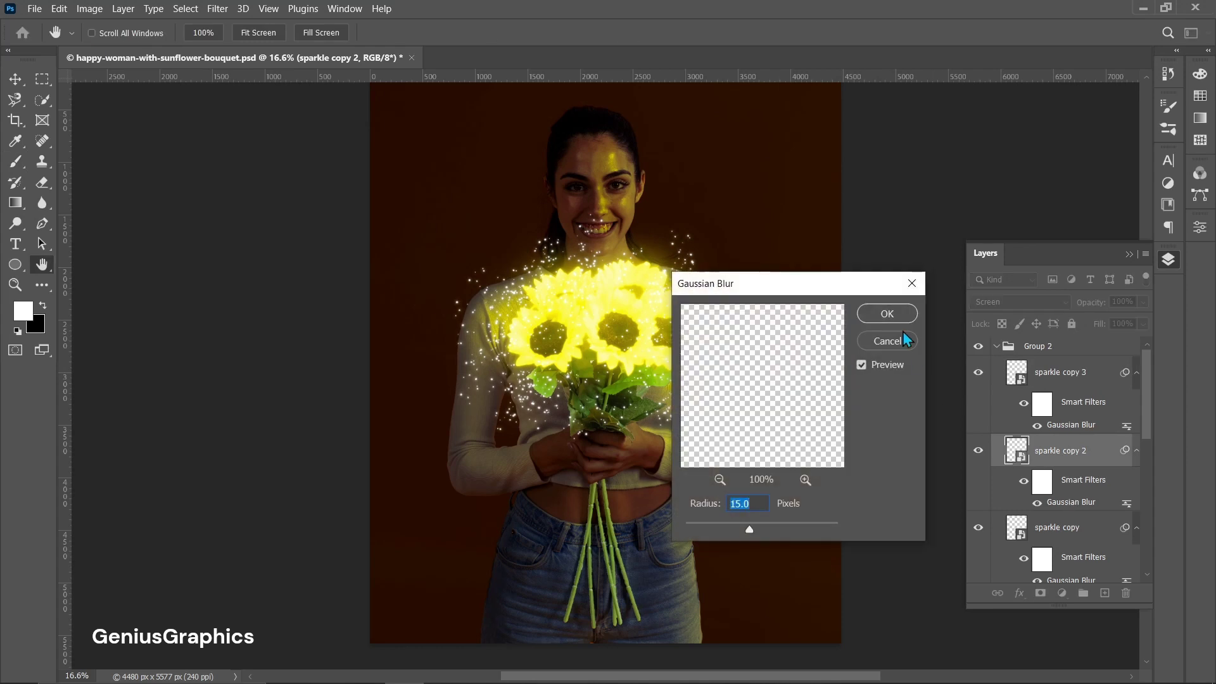
pyautogui.click(899, 314)
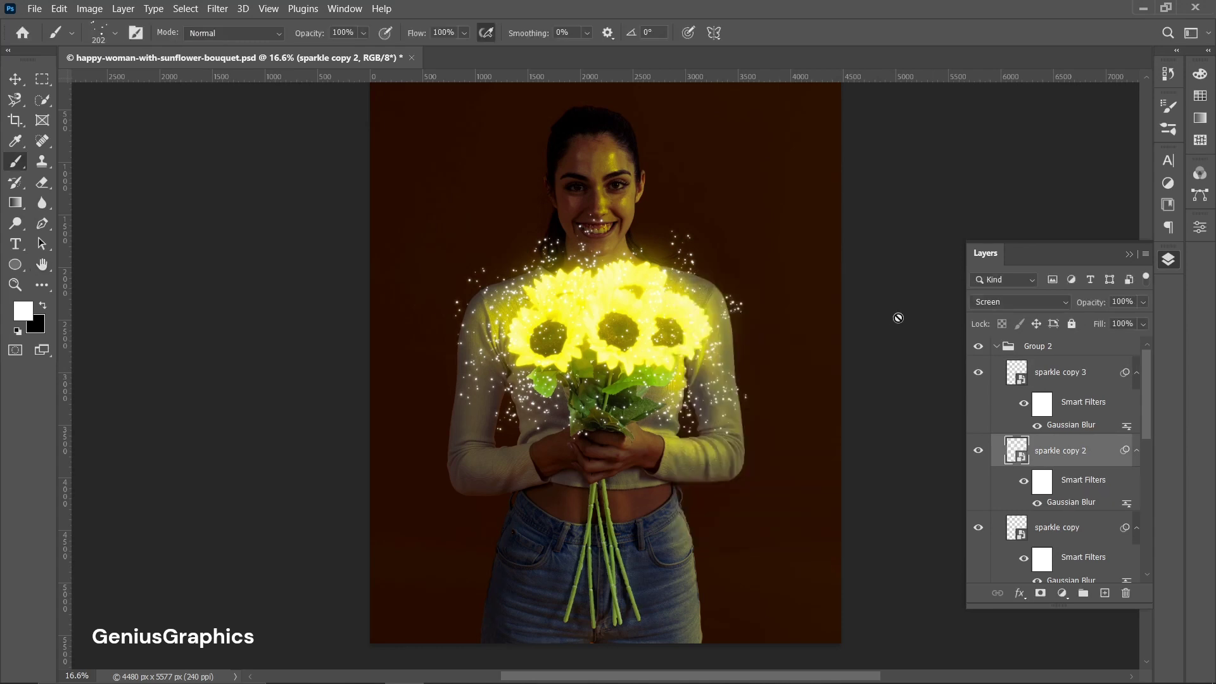
# Step: Add an empty layer above sparkle copy 3 and a Hue/Saturation adjustment layer above Group 2
pyautogui.click(1056, 384)
pyautogui.click(1105, 593)
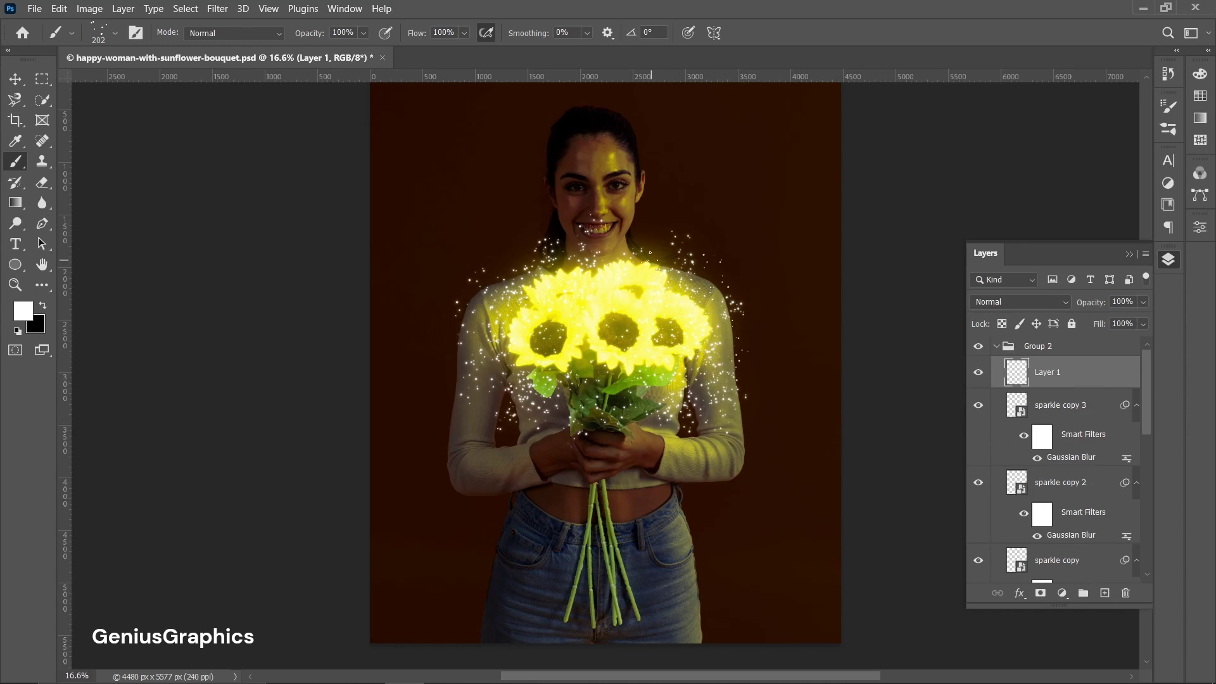
pyautogui.click(997, 346)
pyautogui.click(1062, 593)
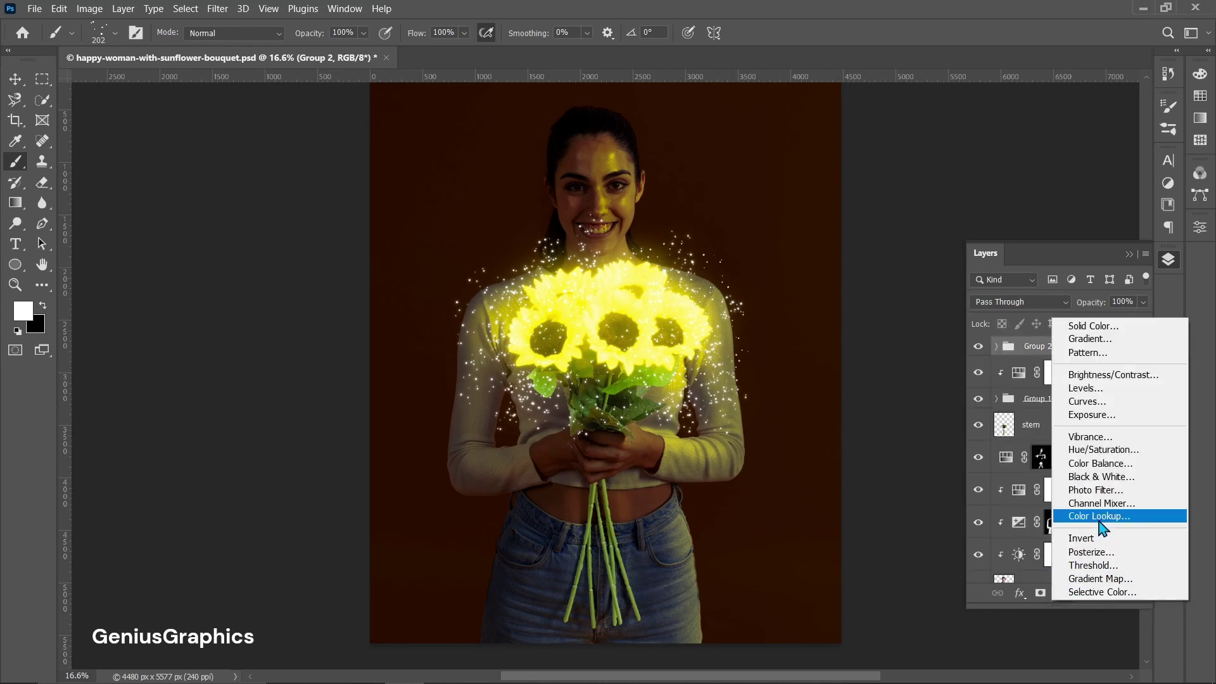
pyautogui.click(1102, 450)
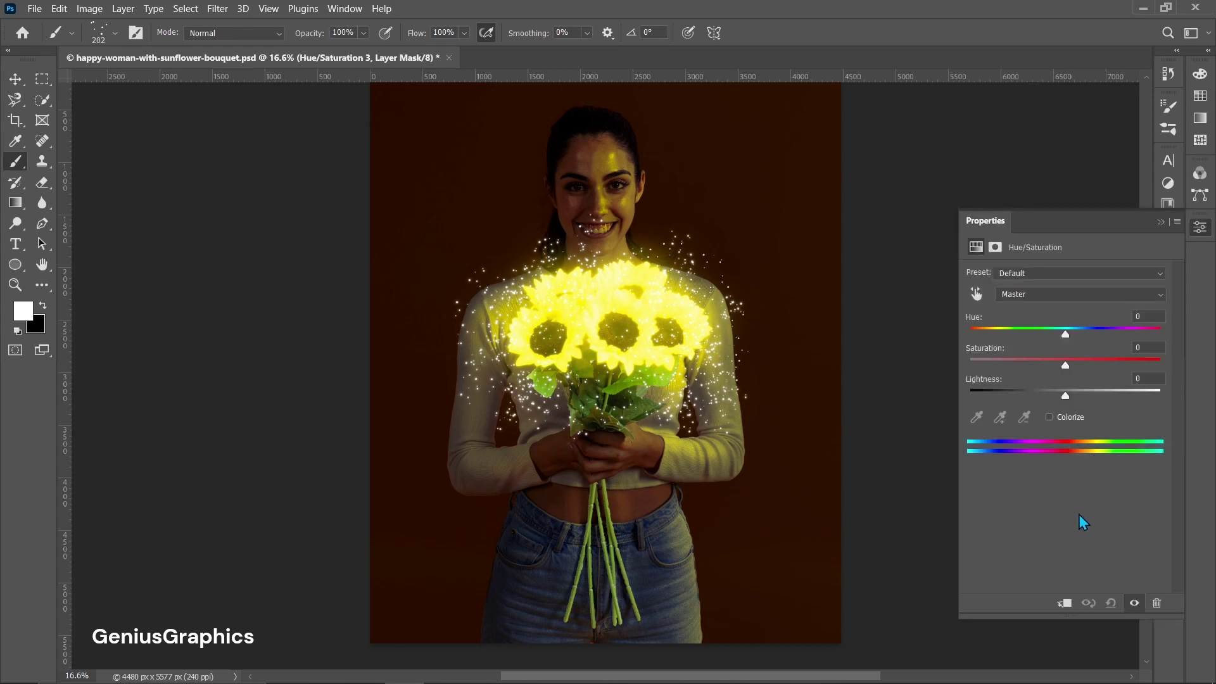
pyautogui.click(1160, 223)
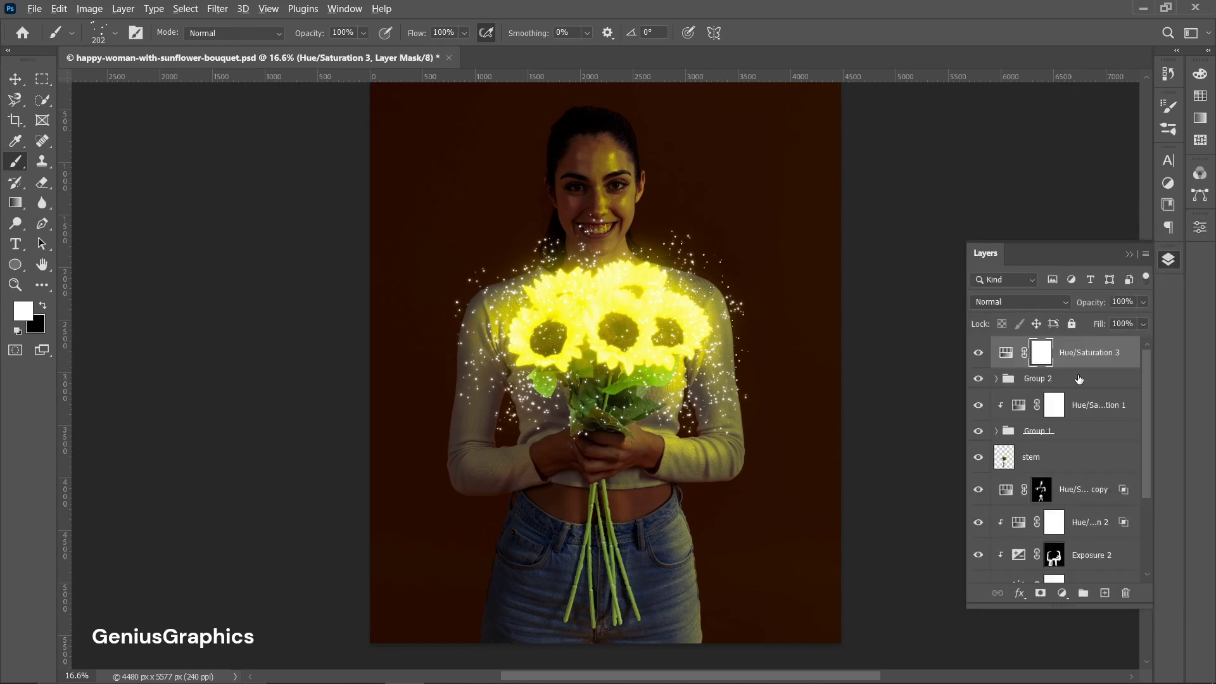
# Step: Clip the new Hue/Saturation adjustment to Group 2 and rename the group as sparkle
pyautogui.doubleClick(1039, 379)
pyautogui.write('sparkle')
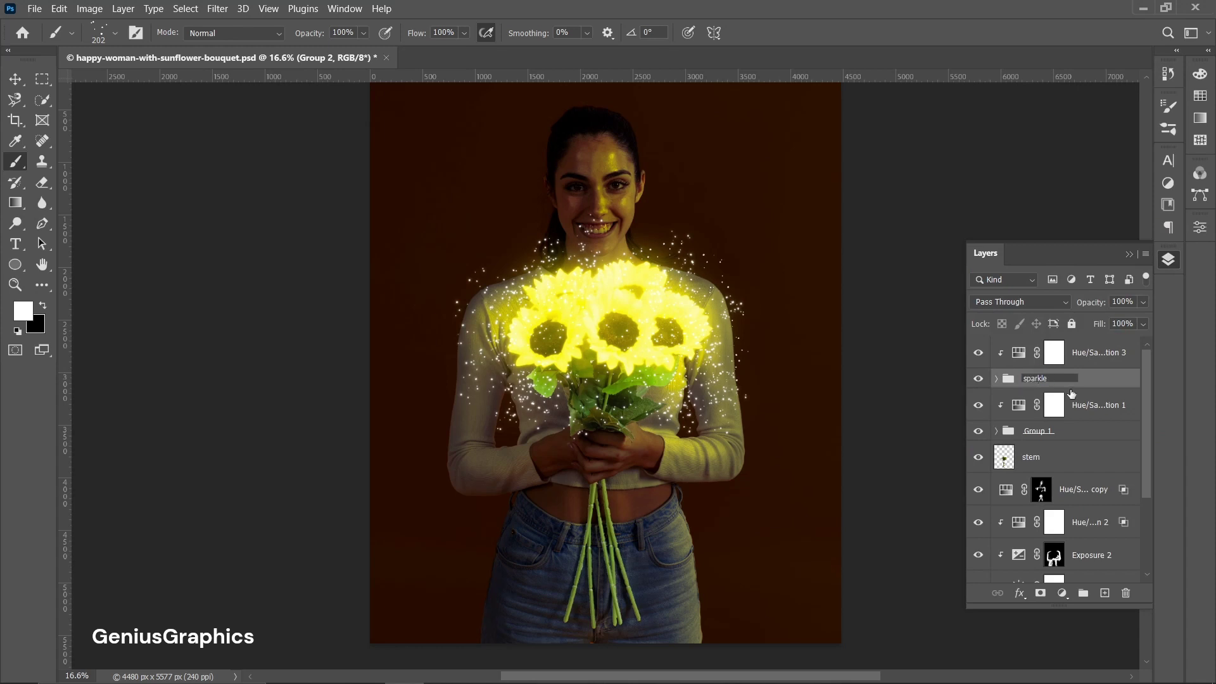
pyautogui.press('Return')
# Step: Colorize the sparkle group yellow with its clipped Hue/Saturation adjustment, setting hue 56, saturation 100 and lightness -8
pyautogui.doubleClick(1018, 352)
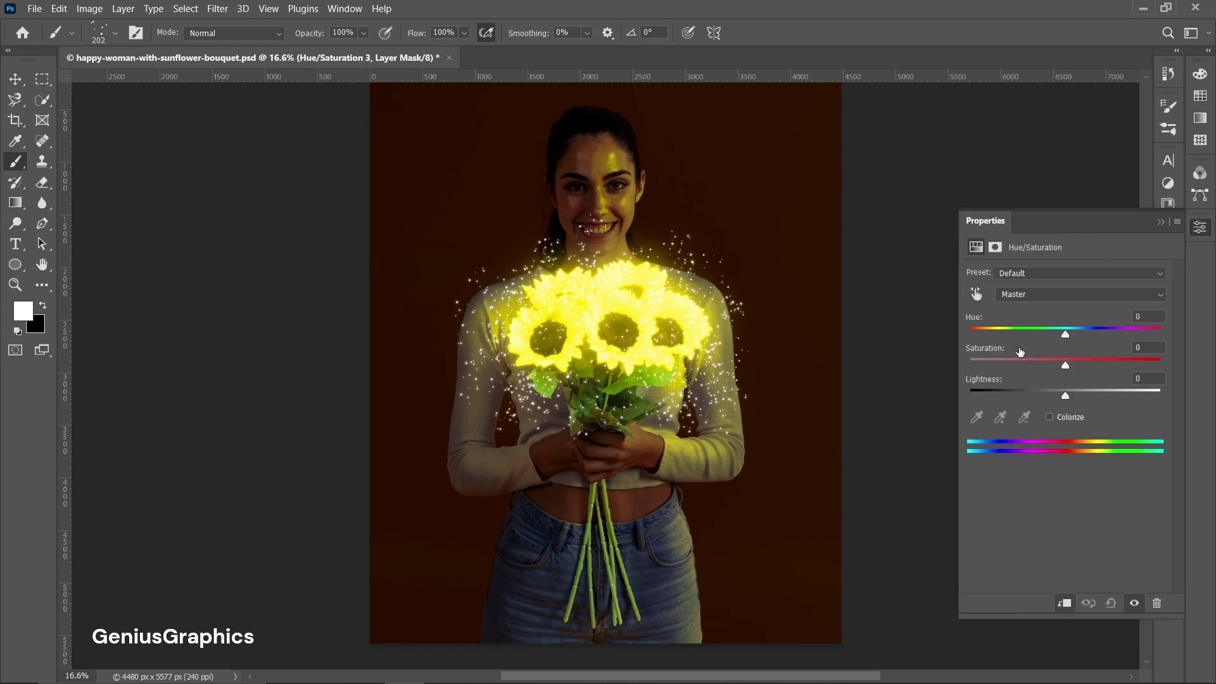
pyautogui.moveTo(1064, 334); pyautogui.dragTo(994, 345)
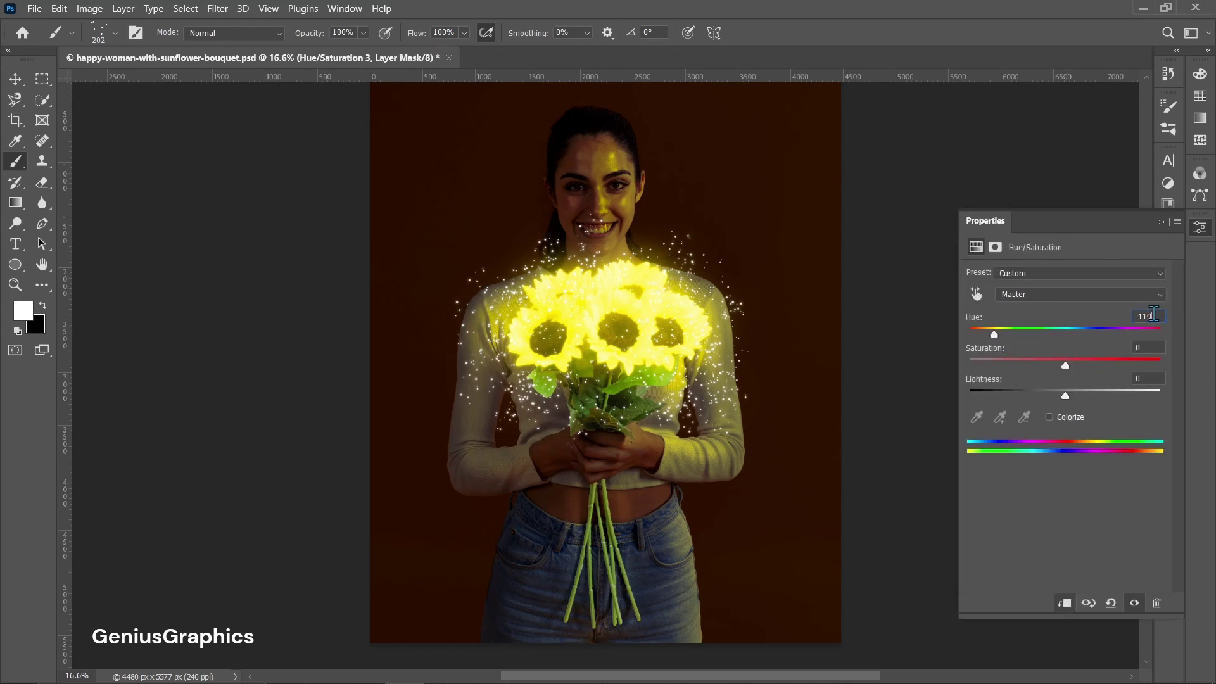
pyautogui.moveTo(1153, 314); pyautogui.dragTo(1132, 317)
pyautogui.write('88')
pyautogui.click(1049, 416)
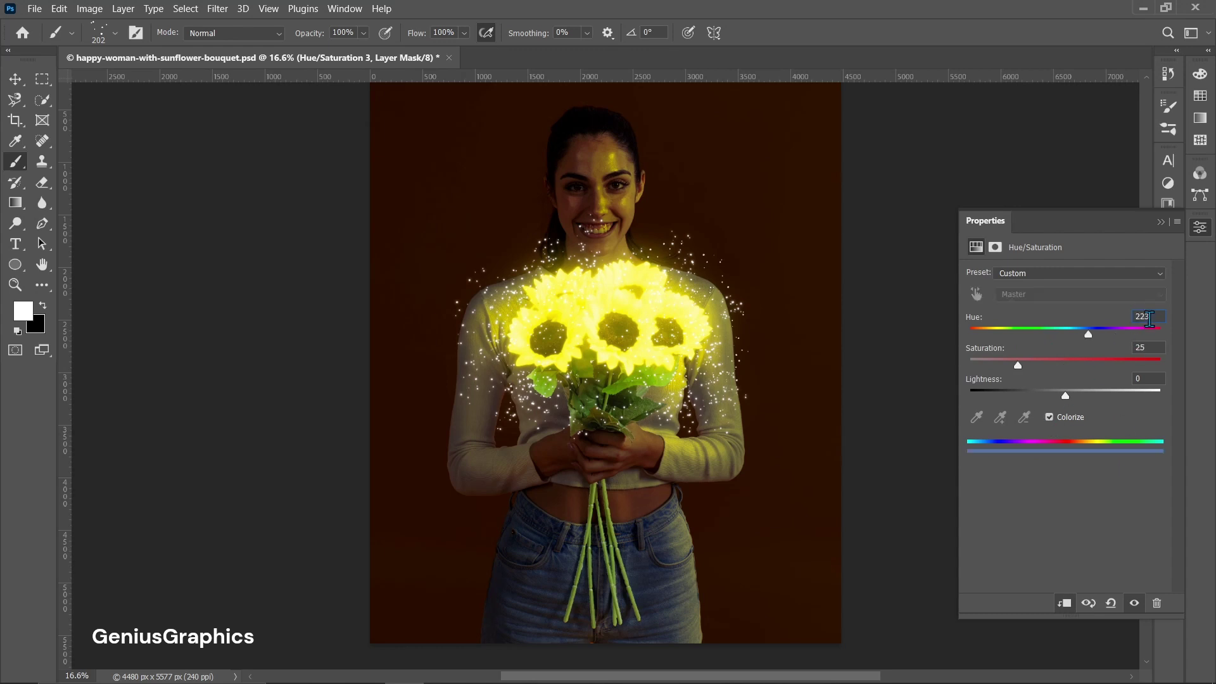
pyautogui.doubleClick(1149, 318)
pyautogui.write('56')
pyautogui.press('Return')
pyautogui.moveTo(1018, 365); pyautogui.dragTo(1188, 370)
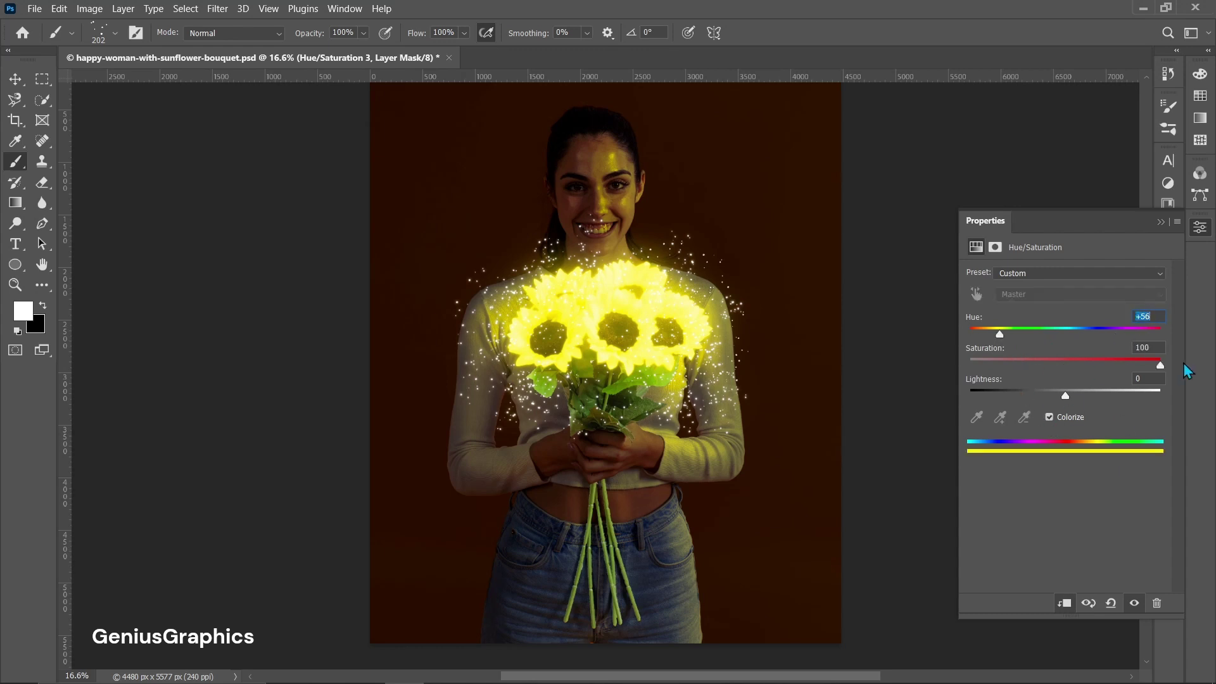
pyautogui.moveTo(1065, 396)
pyautogui.mouseDown()
pyautogui.moveTo(1059, 412)
pyautogui.moveTo(1049, 399)
pyautogui.moveTo(1058, 405)
pyautogui.mouseUp()
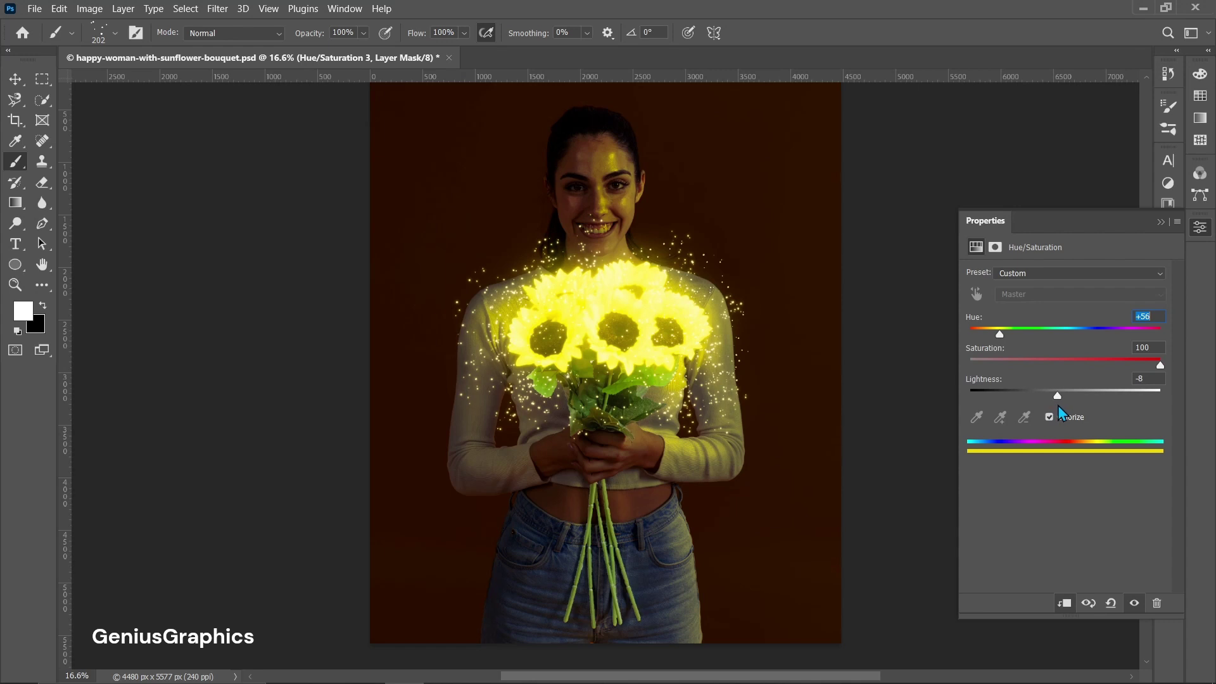
pyautogui.click(1159, 221)
# Step: Brighten the background by setting the Exposure 1 layer's exposure to -2.50 and slightly raising its gamma correction
pyautogui.scroll(-3, 1072, 475)
pyautogui.click(1072, 535)
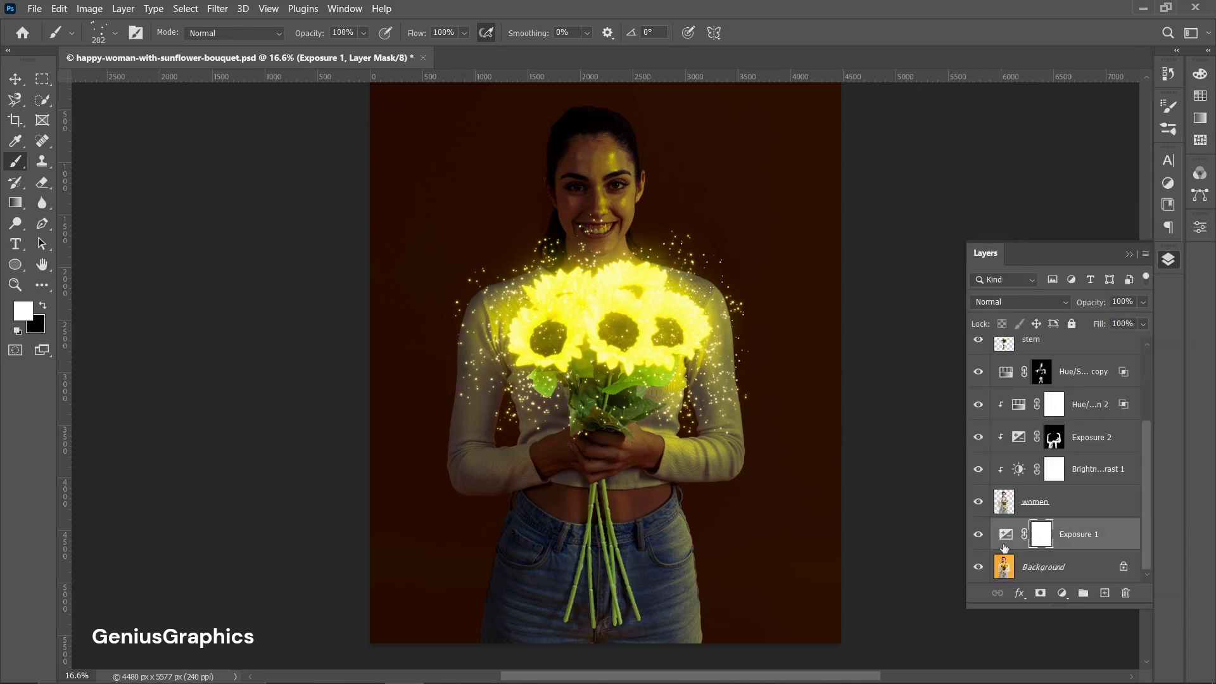
pyautogui.doubleClick(1006, 536)
pyautogui.moveTo(1031, 307); pyautogui.dragTo(1030, 314)
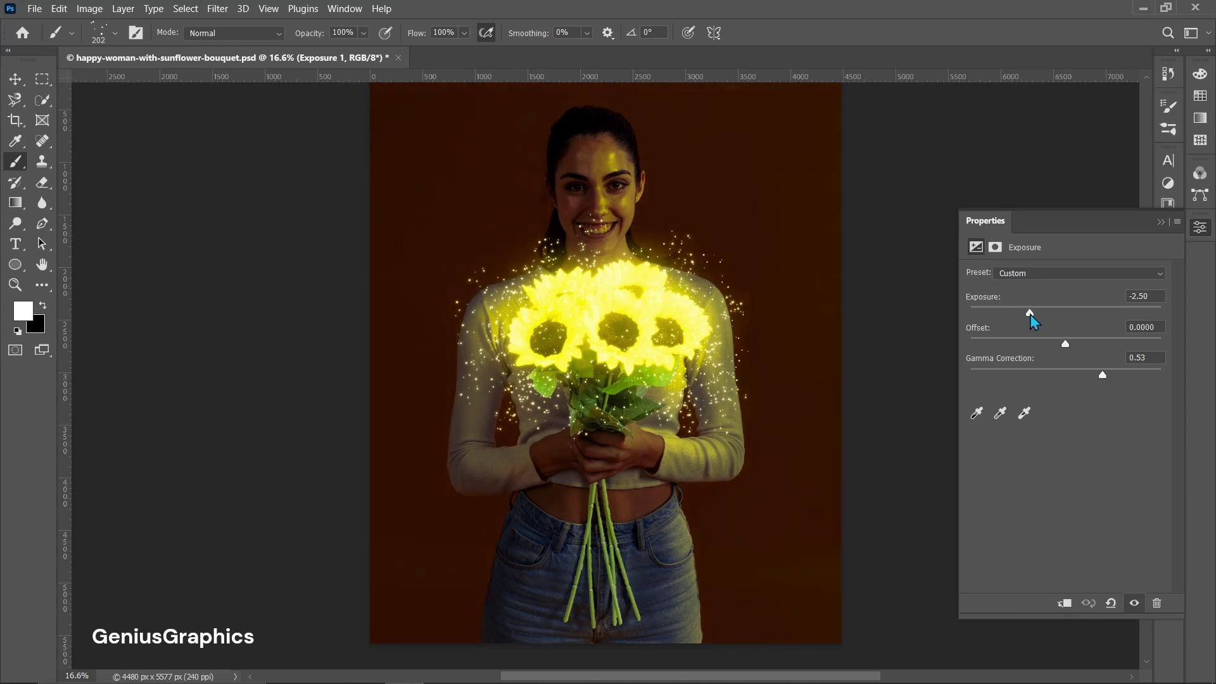
pyautogui.moveTo(1102, 375)
pyautogui.mouseDown()
pyautogui.moveTo(1081, 376)
pyautogui.moveTo(1095, 376)
pyautogui.mouseUp()
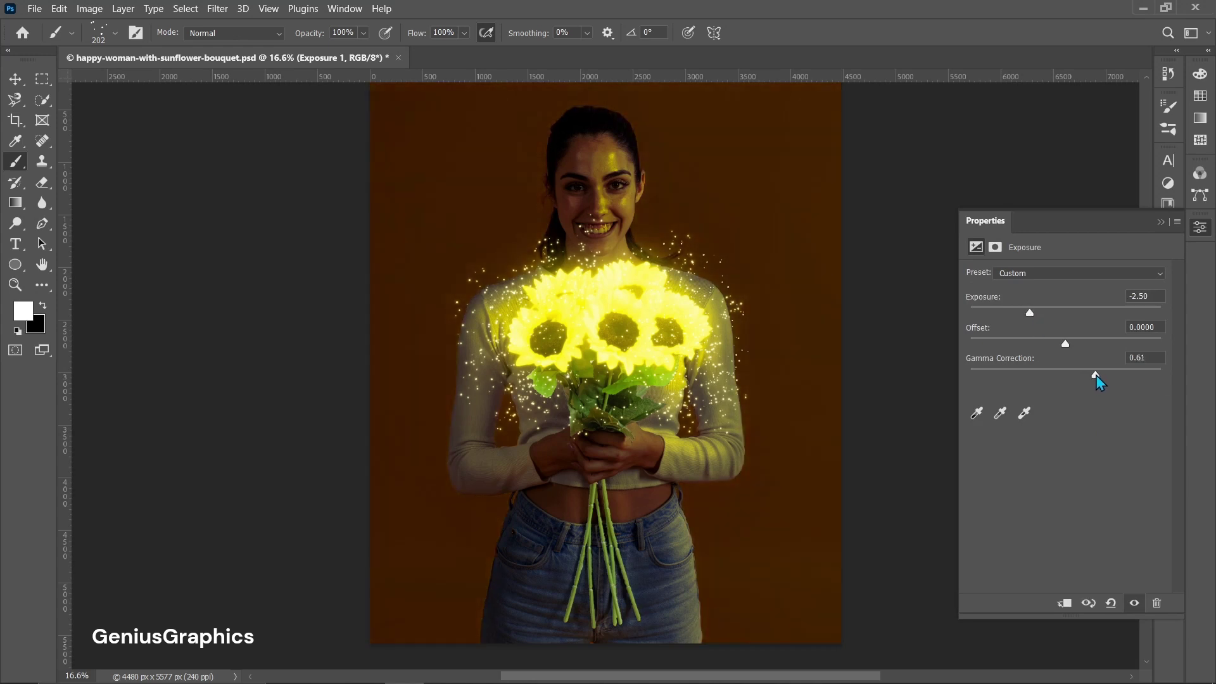
pyautogui.click(1161, 222)
pyautogui.click(1131, 252)
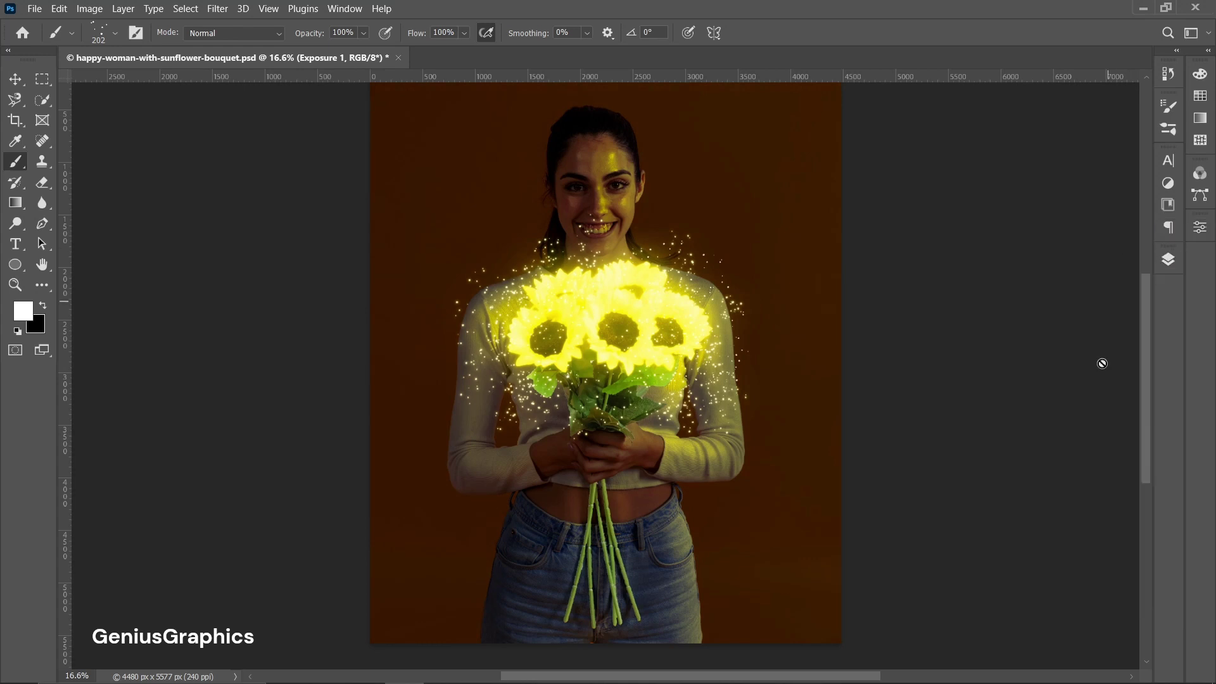
pyautogui.scroll(1, 1042, 531)
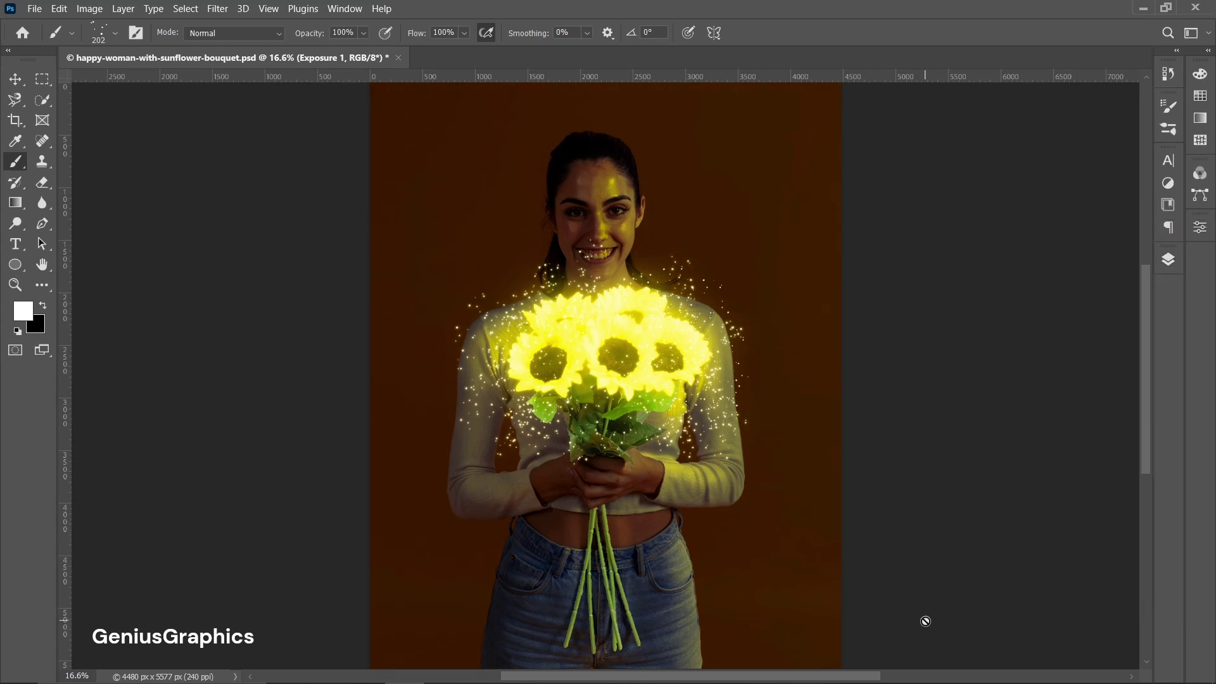
pyautogui.click(1168, 261)
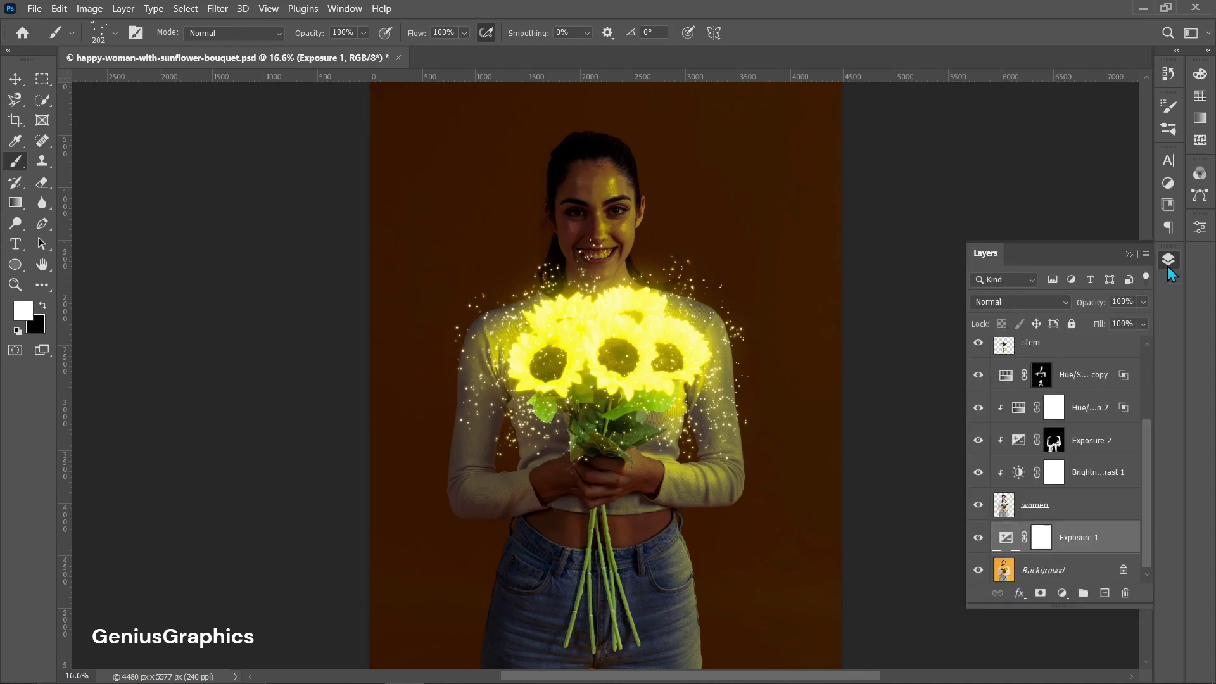
pyautogui.scroll(3, 1076, 354)
pyautogui.scroll(-3, 1095, 361)
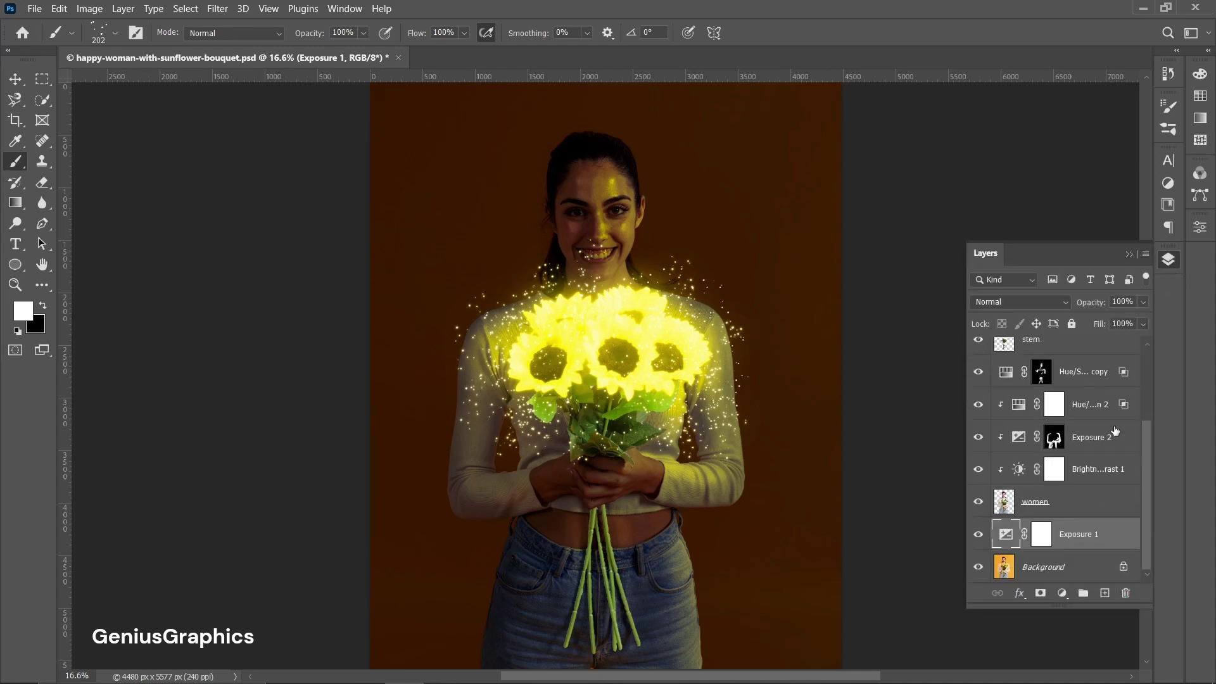